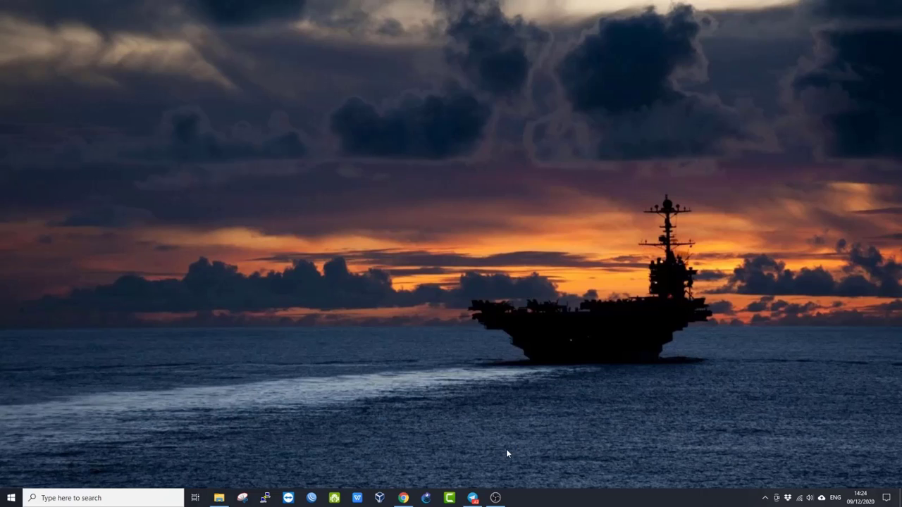
- Open GNS3, create a new project named Latihan3, and list all available devices
click(426, 497)
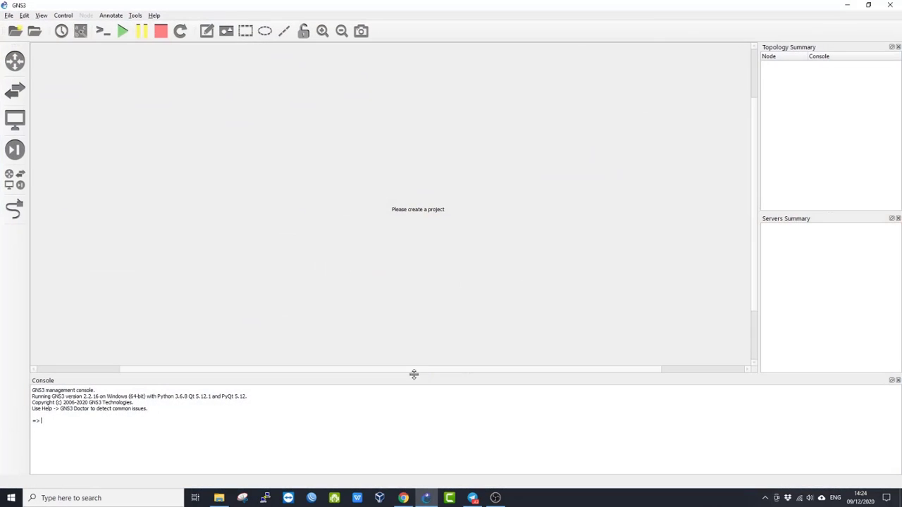
click(15, 61)
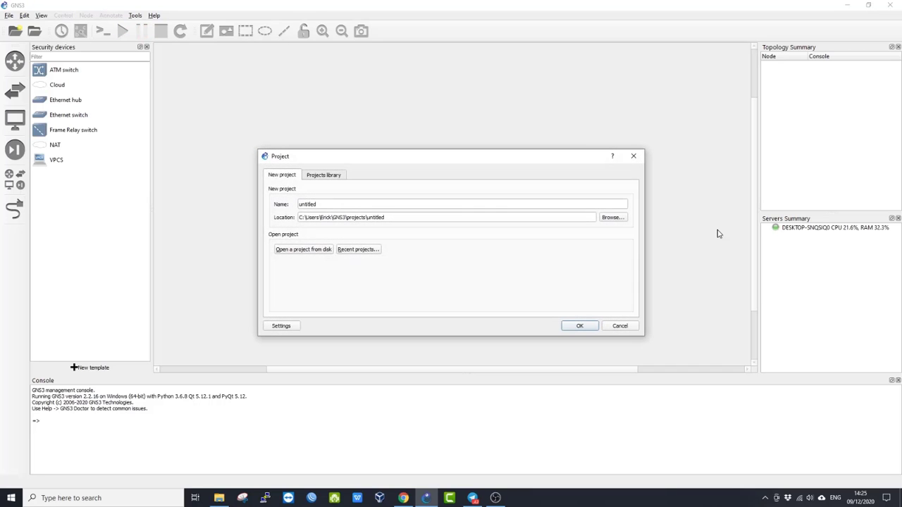
click(335, 204)
key(ctrl+a)
text(L)
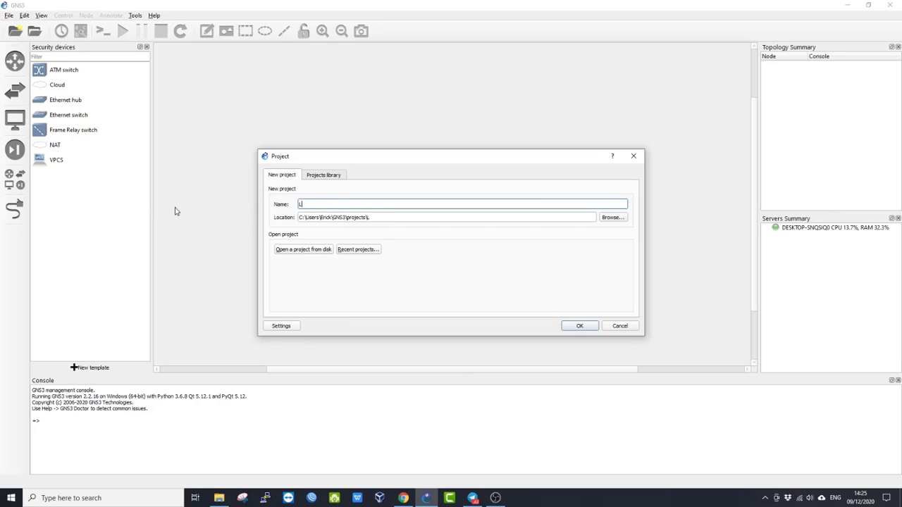
text(atihan3)
key(Return)
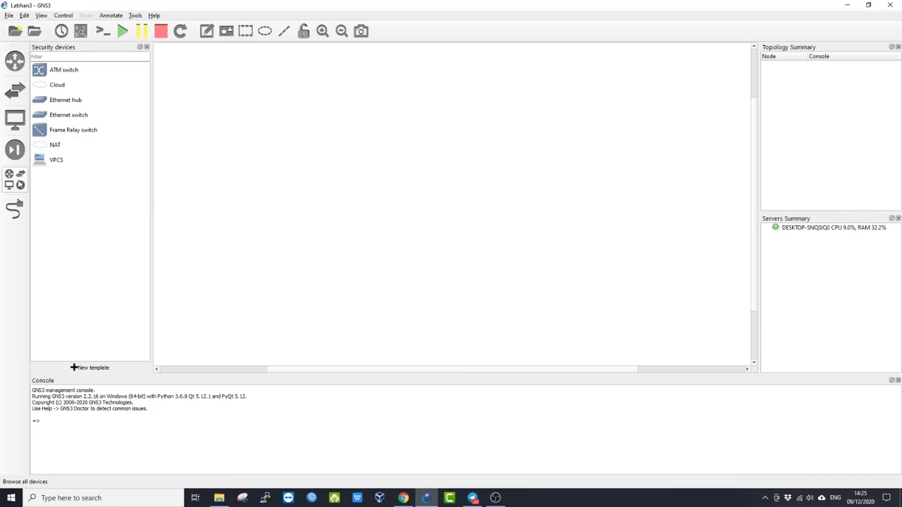
click(20, 185)
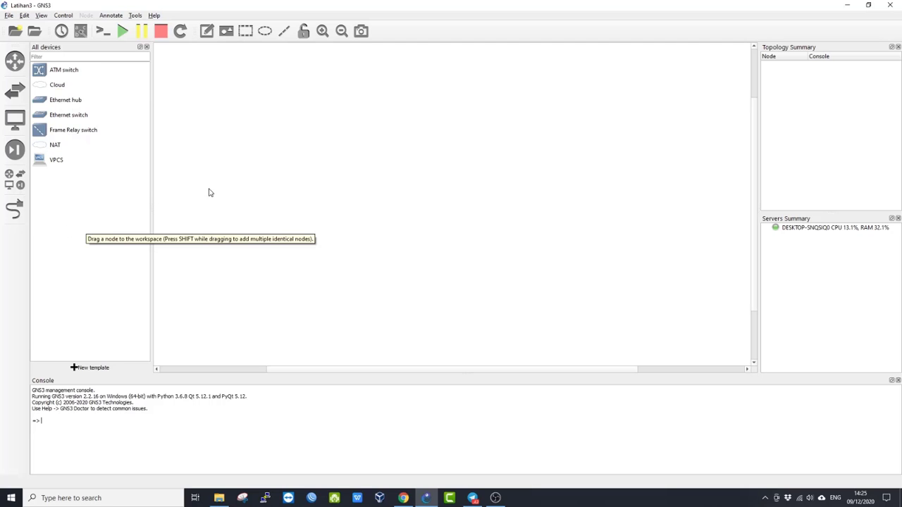
- Minimize GNS3, open Oracle VM VirtualBox Manager, and shift its window slightly away from the screen edge
click(850, 5)
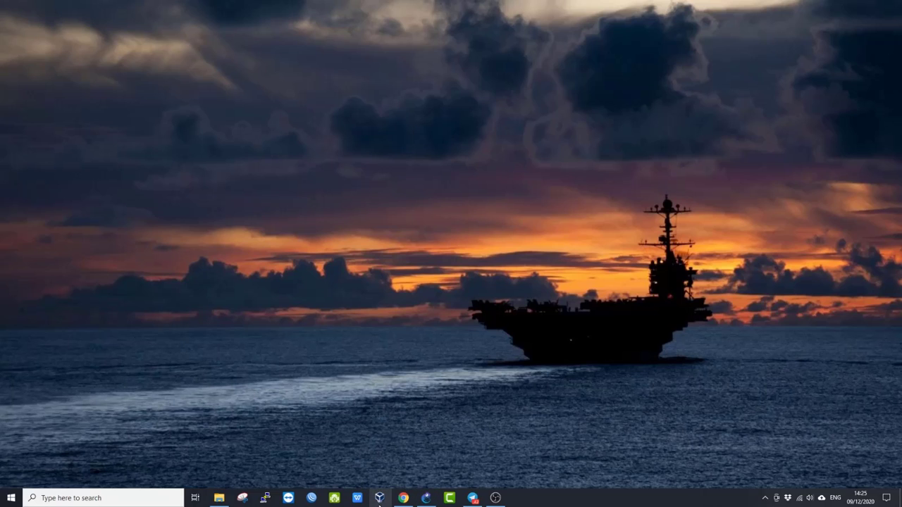
click(380, 499)
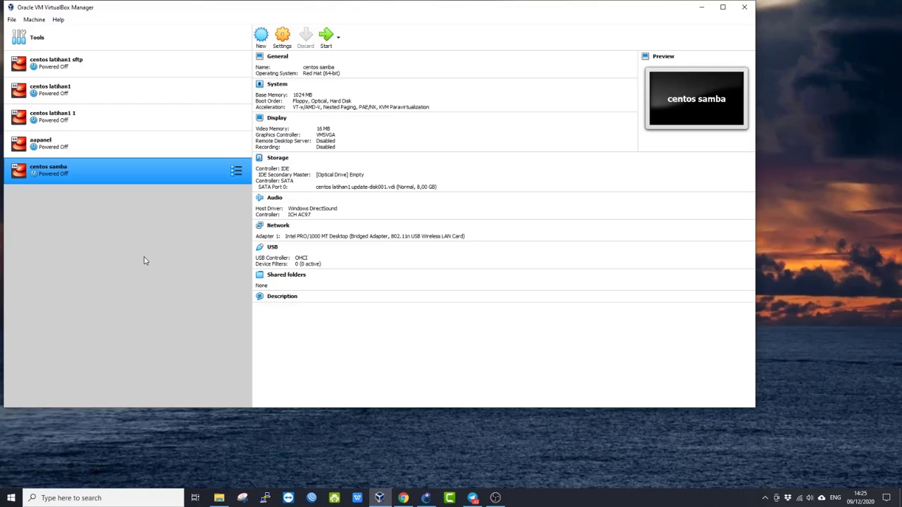
drag(142, 9, 188, 11)
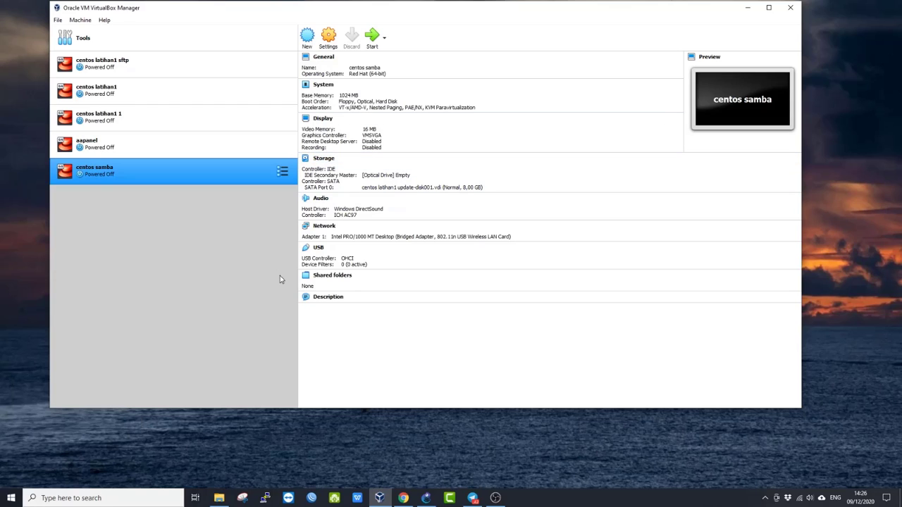
- Switch to Chrome and locate the win71.ova file in the Bahan folder of Google Drive, then return to VirtualBox
click(403, 498)
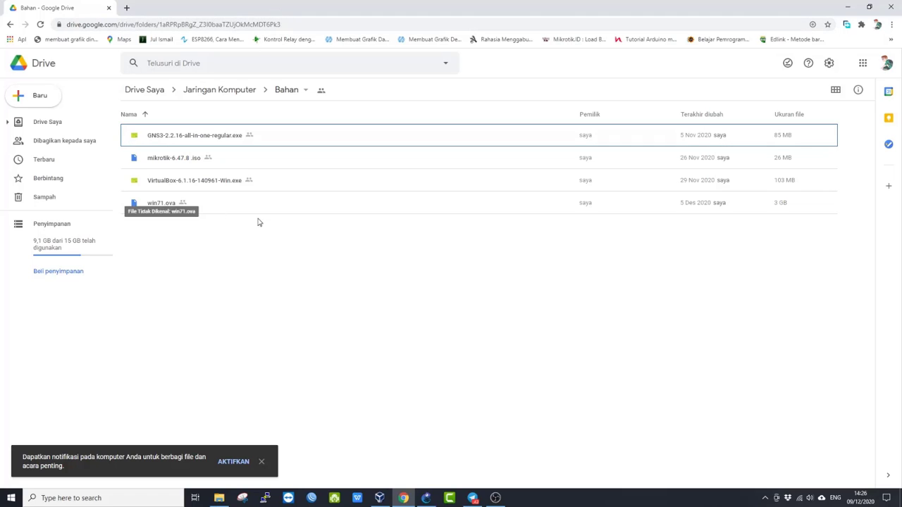
click(781, 204)
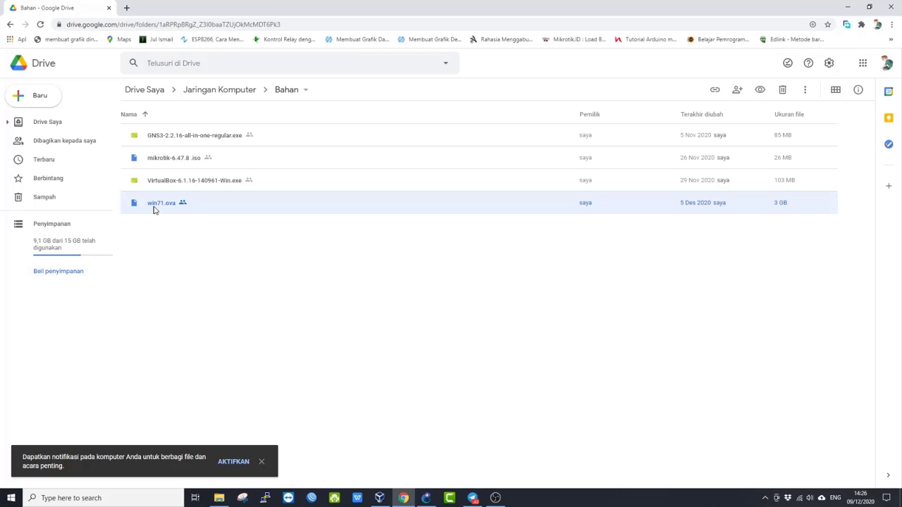
click(848, 8)
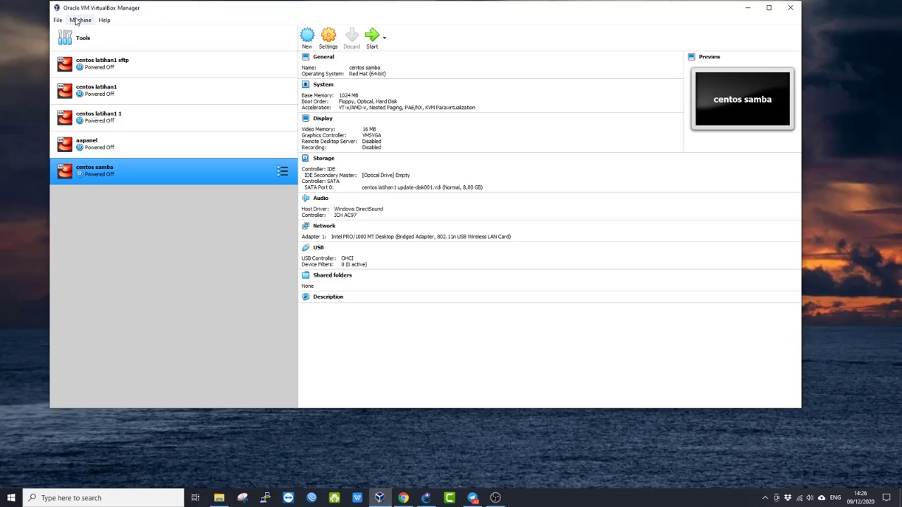
- Import the virtual appliance C:\iso\win71.ova from the local file system with its suggested settings
click(57, 20)
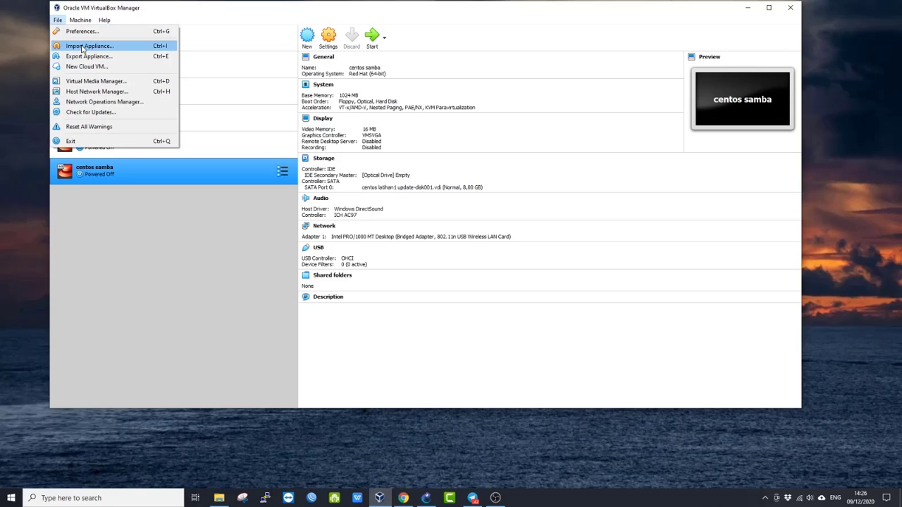
click(77, 45)
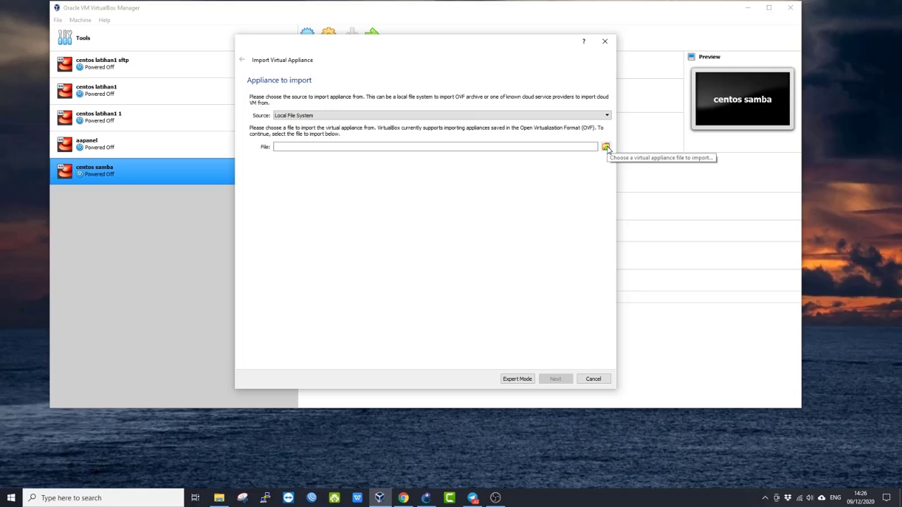
click(607, 146)
scroll(299, 171, down, 1)
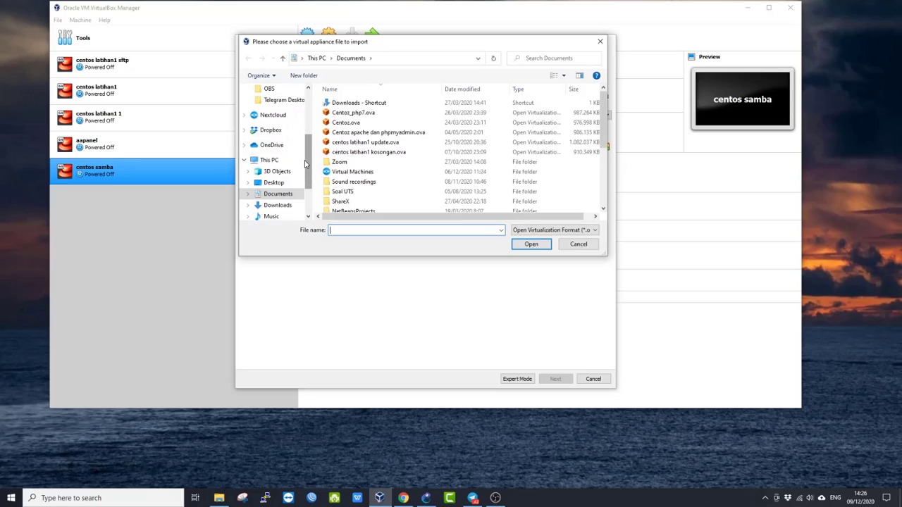
drag(305, 164, 291, 226)
click(295, 182)
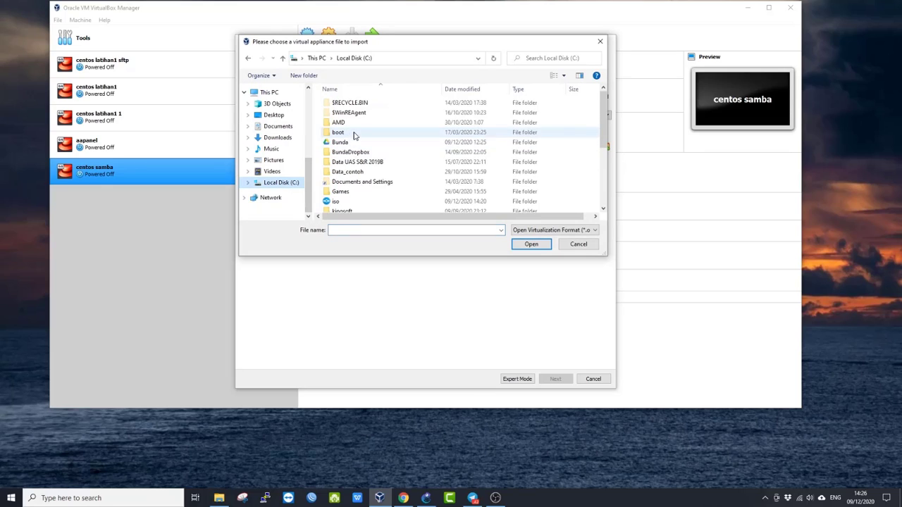
double_click(338, 202)
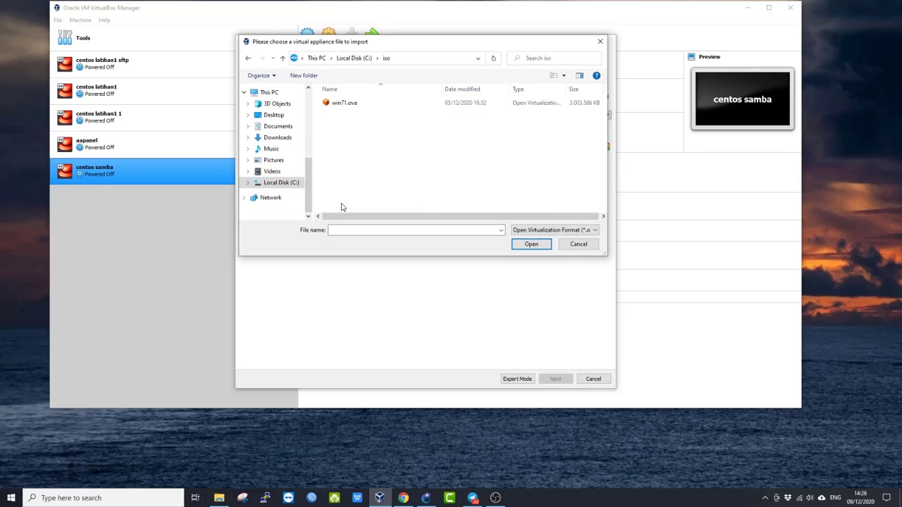
click(360, 108)
click(536, 246)
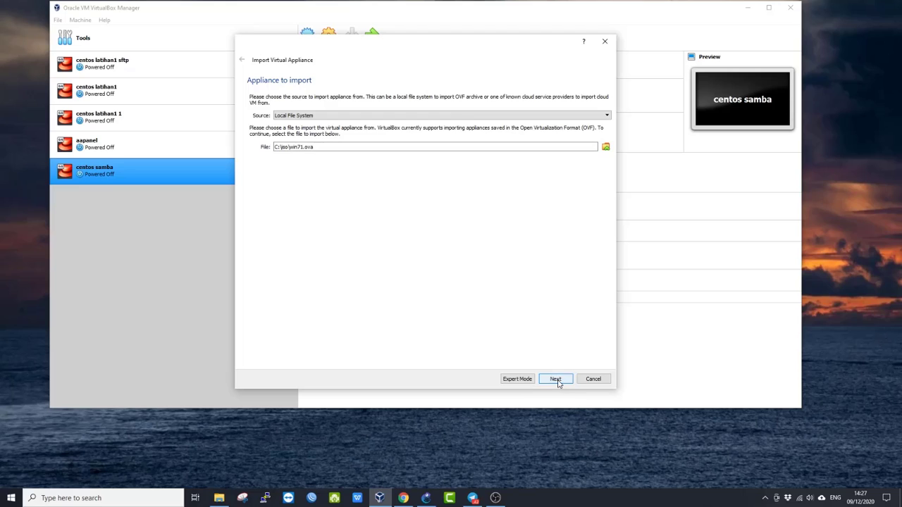
click(556, 379)
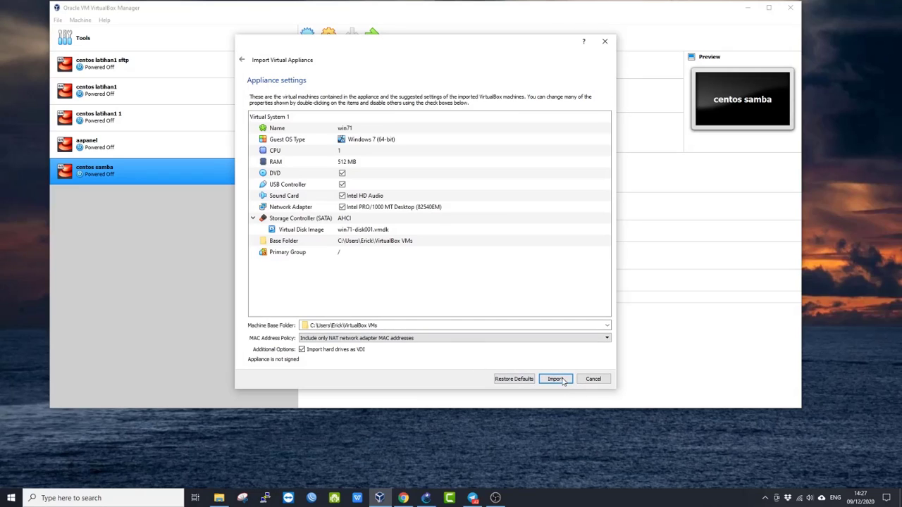
click(562, 382)
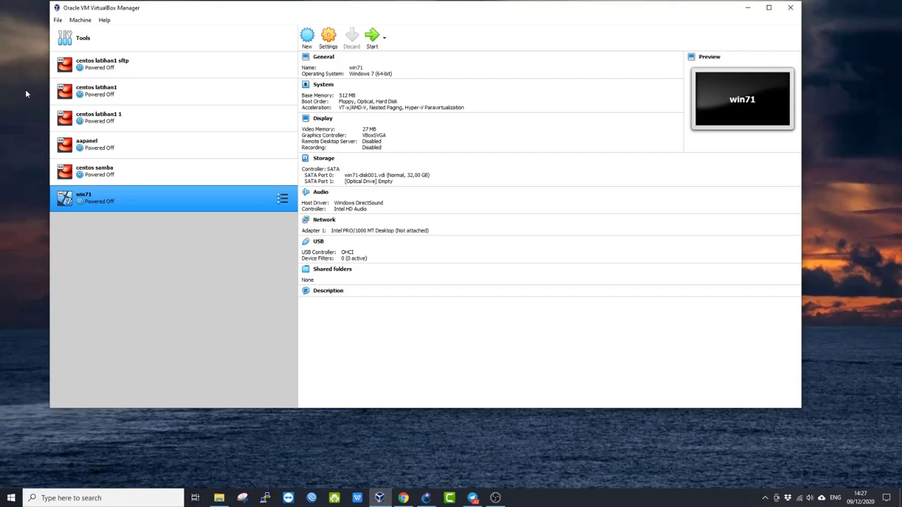
- Import the C:\iso\win71.ova appliance a second time, naming the new virtual machine win72
click(57, 20)
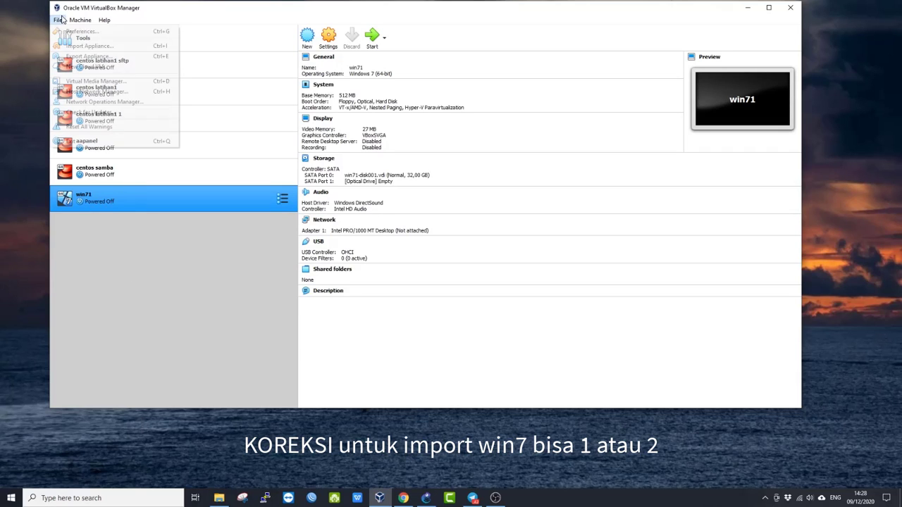
click(81, 46)
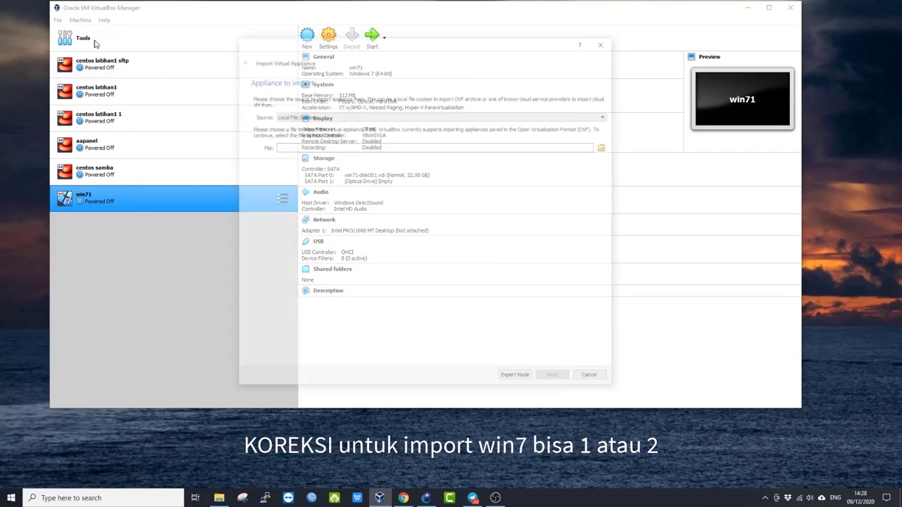
click(606, 147)
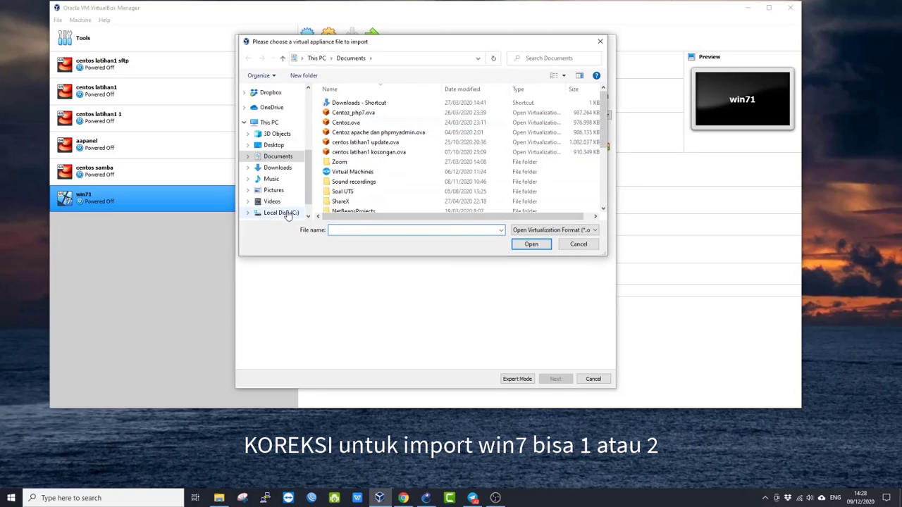
click(282, 213)
double_click(337, 192)
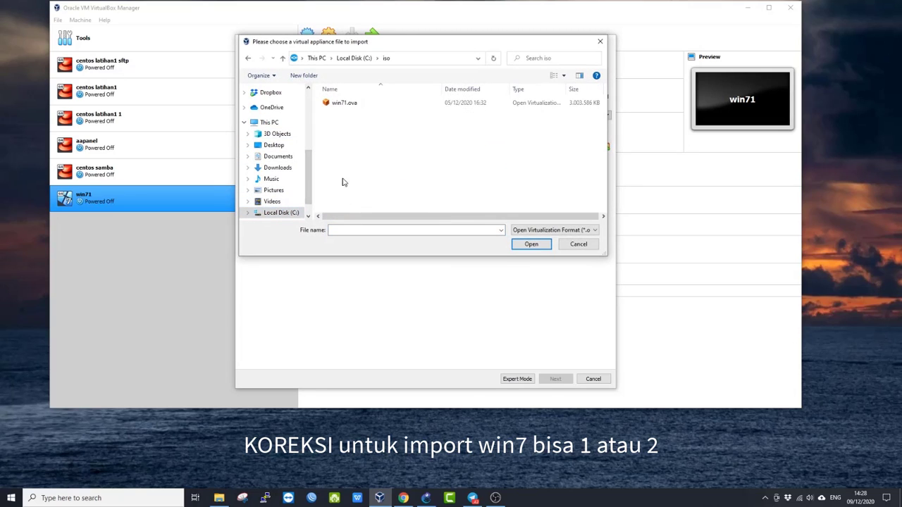
double_click(356, 104)
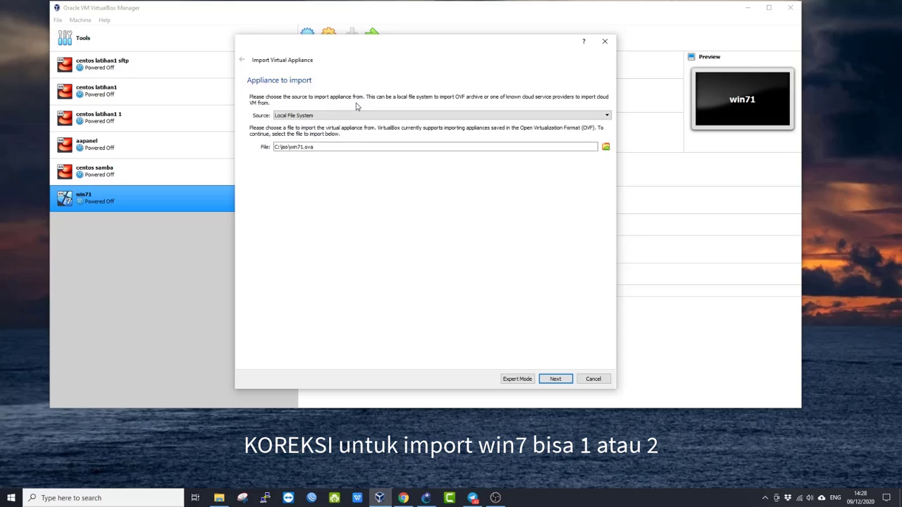
click(554, 380)
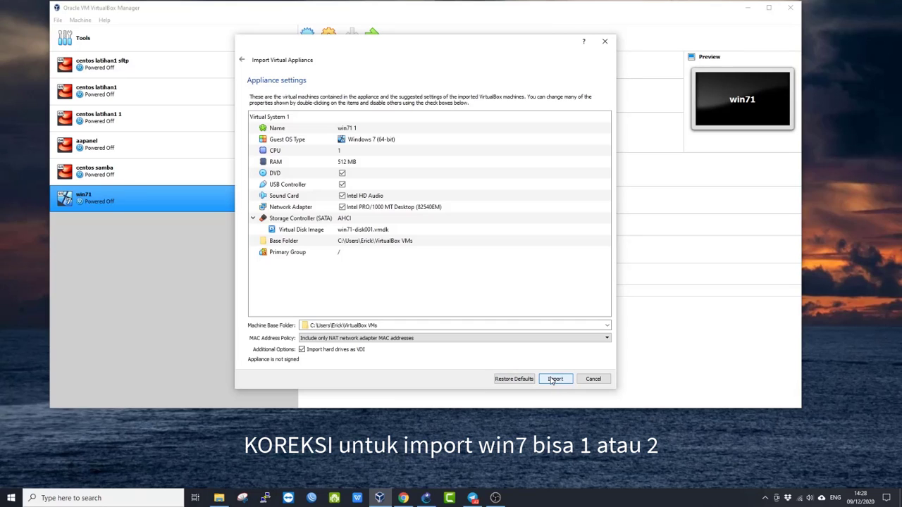
double_click(361, 128)
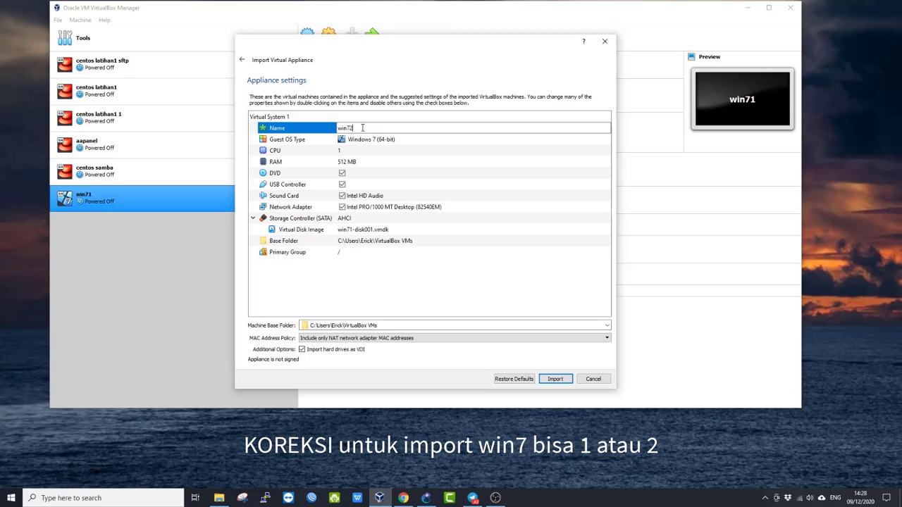
click(562, 381)
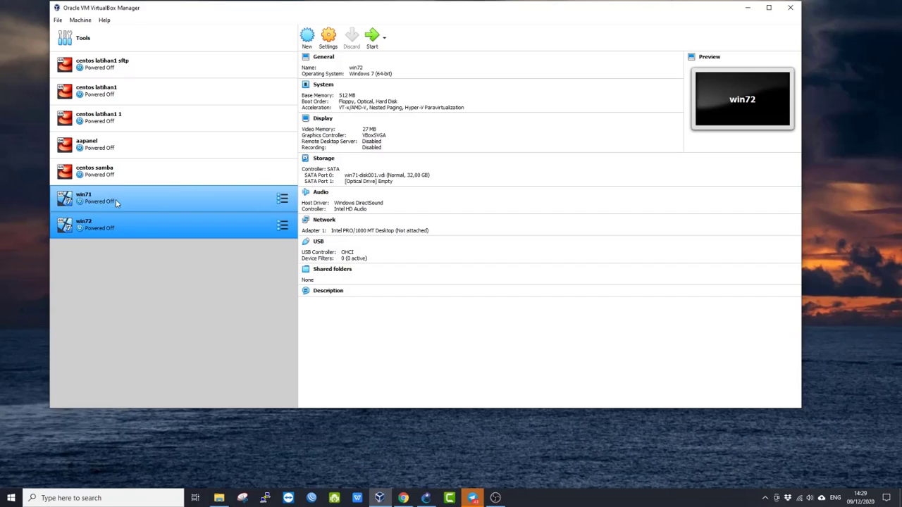
- Review win71's system settings and set its network Adapter 1 to Not attached
click(208, 201)
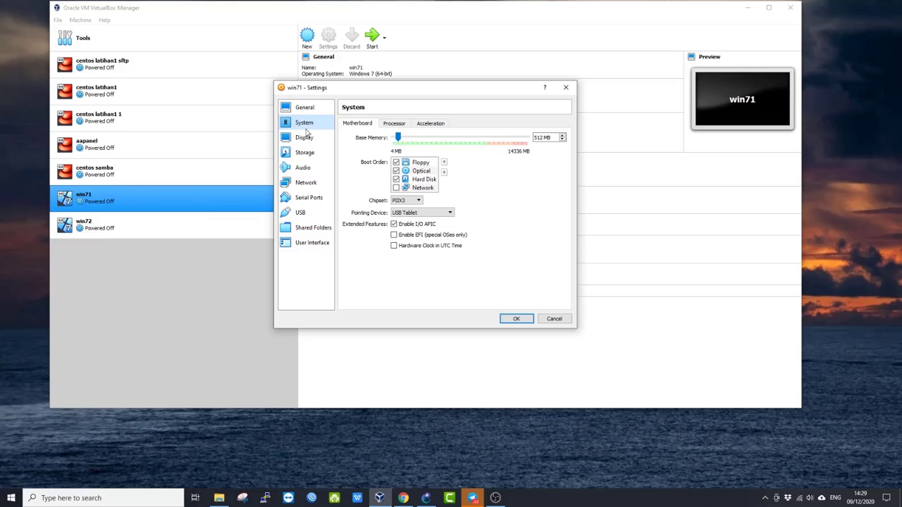
click(523, 320)
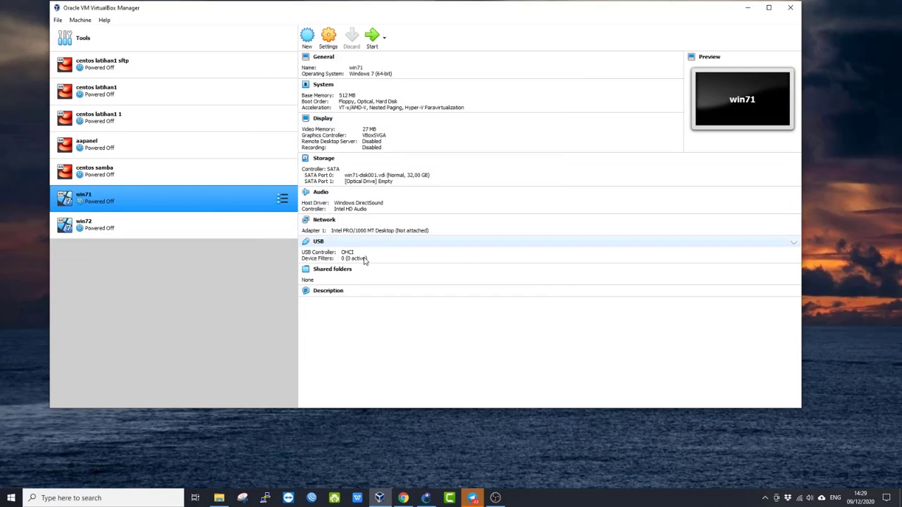
click(332, 222)
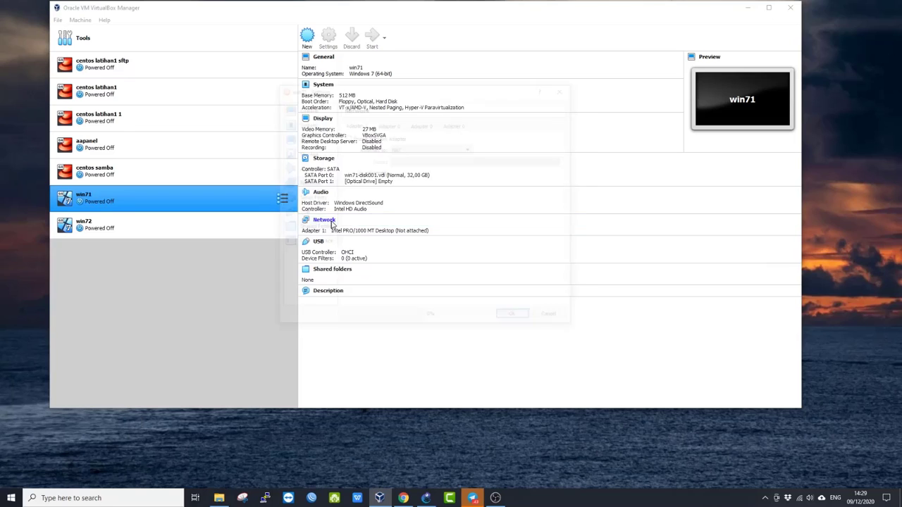
click(425, 150)
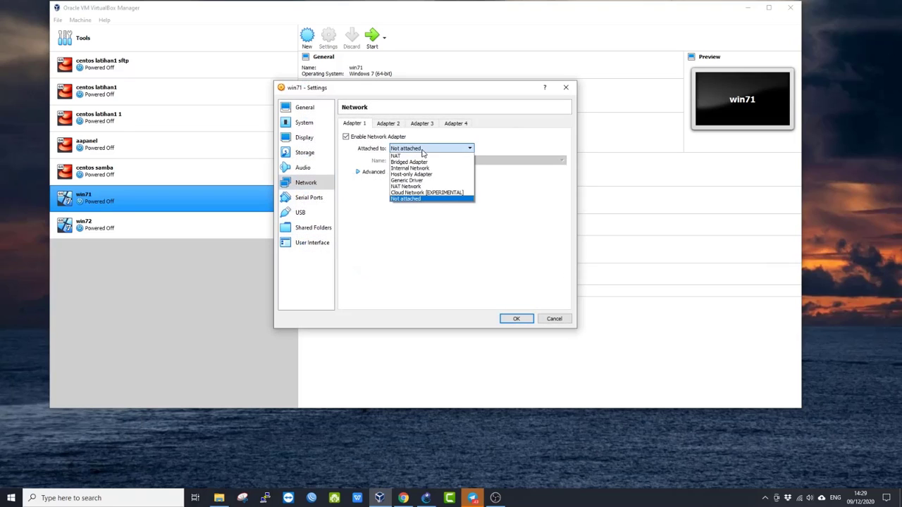
click(409, 199)
click(516, 319)
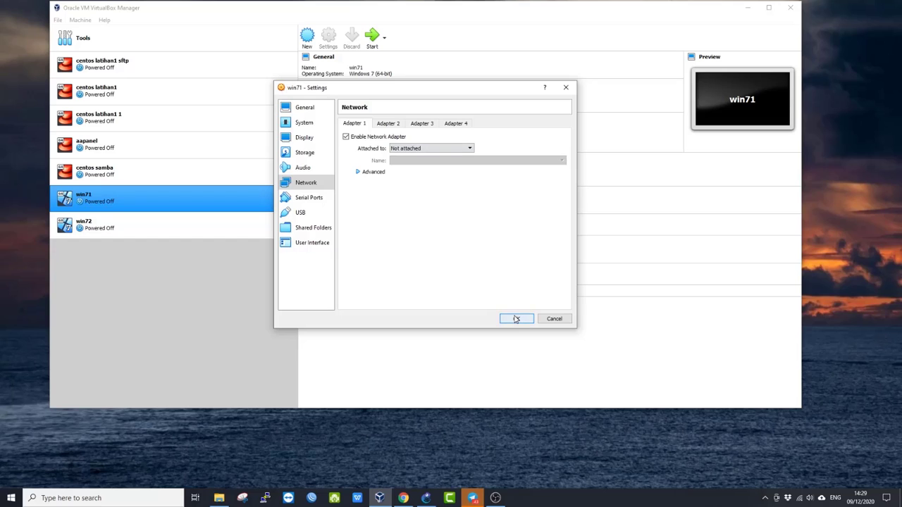
- Check how network Adapter 1 of the win72 virtual machine is attached
click(194, 236)
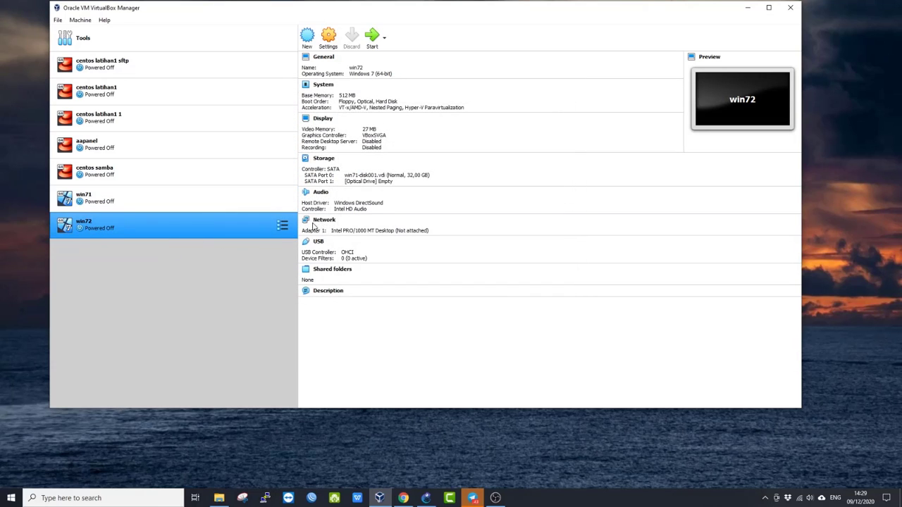
click(348, 229)
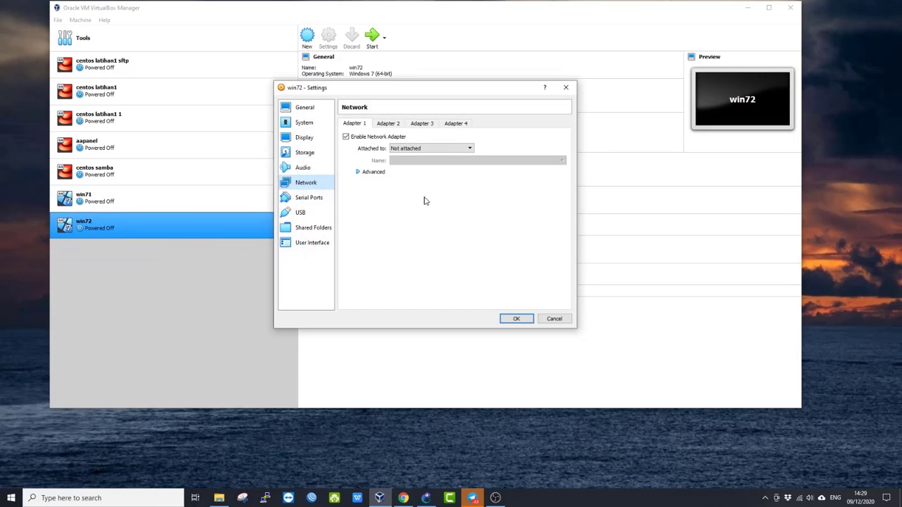
click(522, 323)
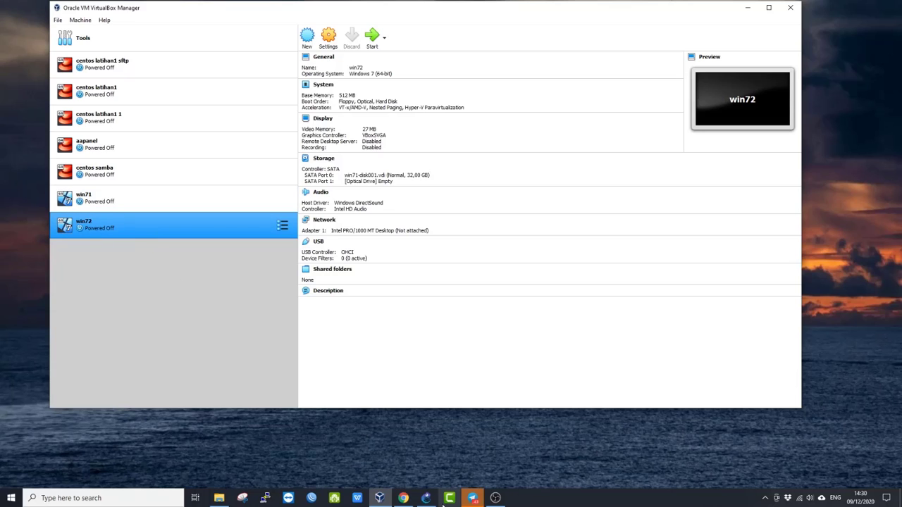
- Switch to GNS3 and open the VirtualBox VM templates in the preferences
click(425, 497)
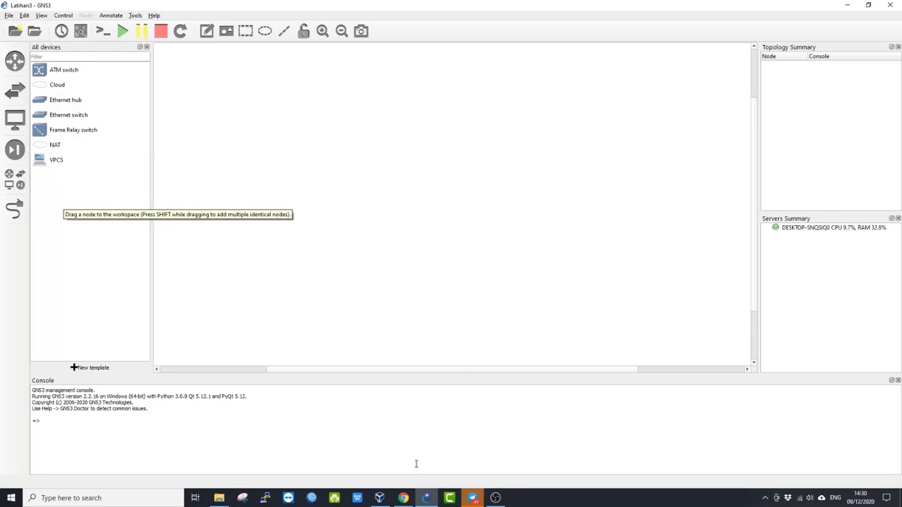
click(379, 498)
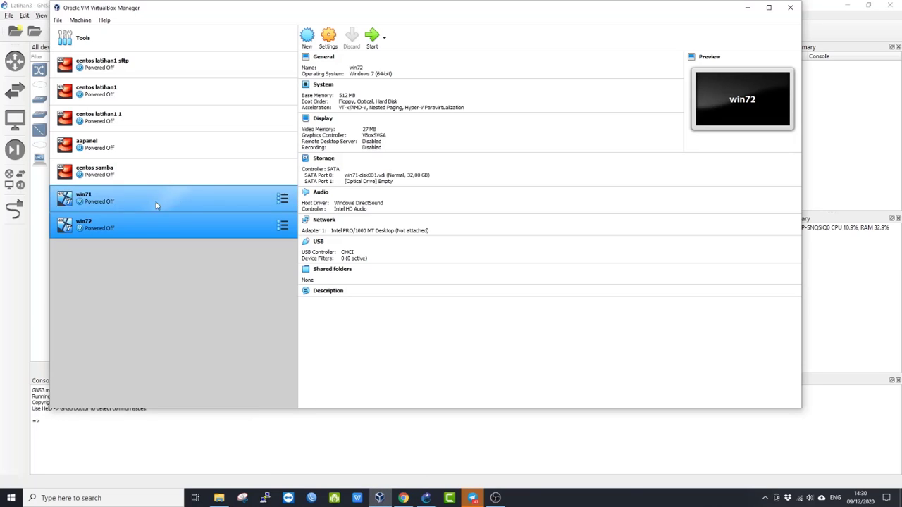
click(386, 499)
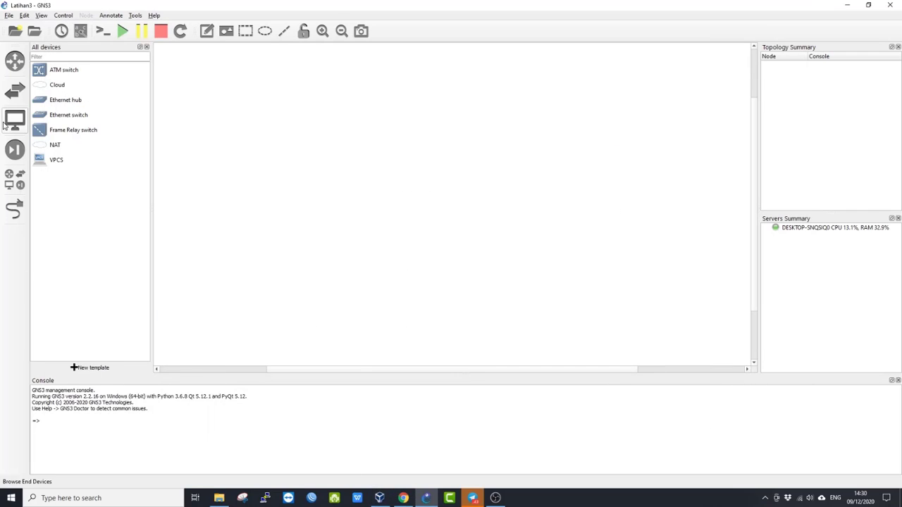
click(26, 18)
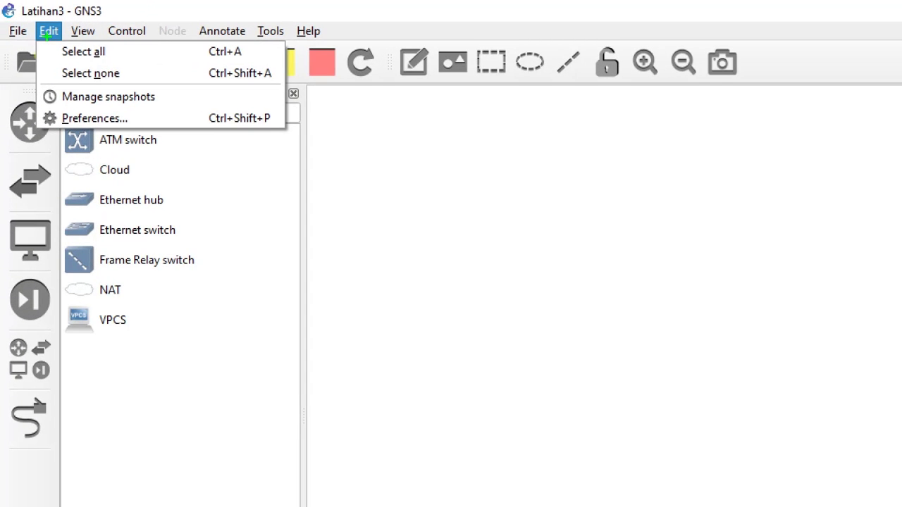
drag(39, 21, 69, 30)
drag(83, 120, 138, 111)
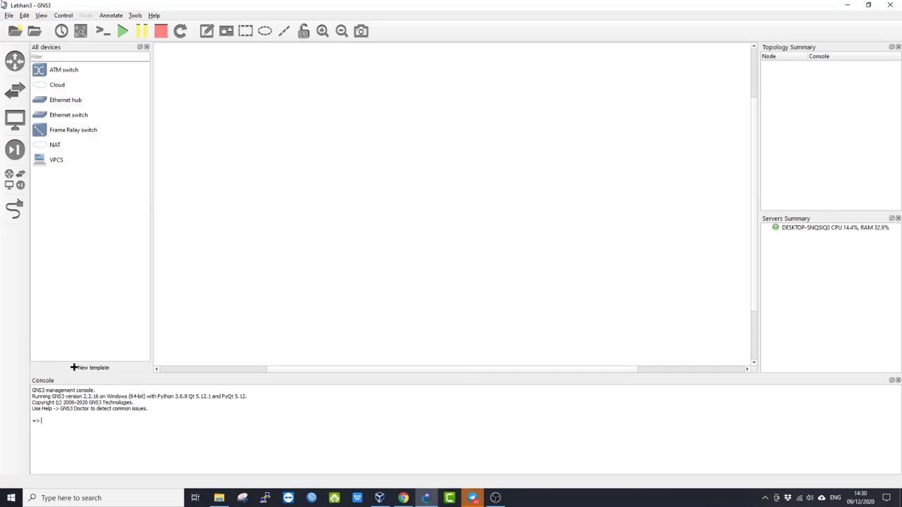
click(48, 31)
click(49, 61)
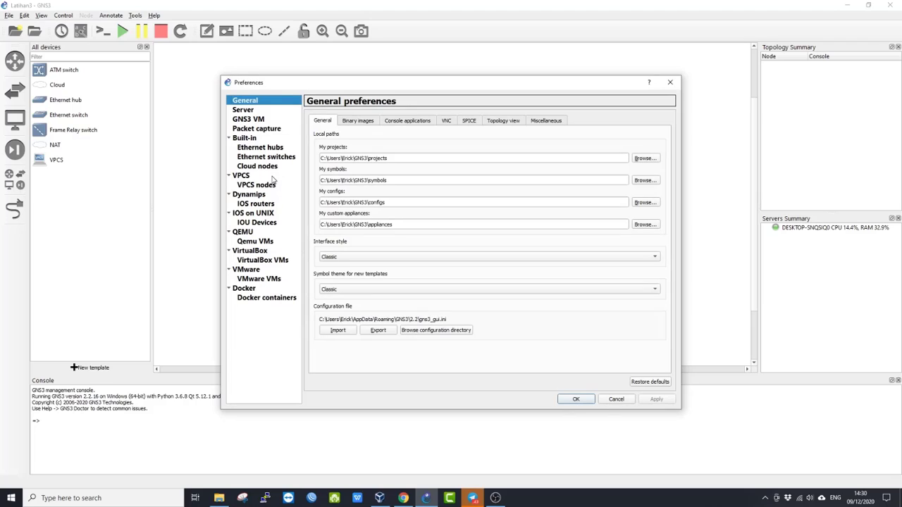
click(257, 252)
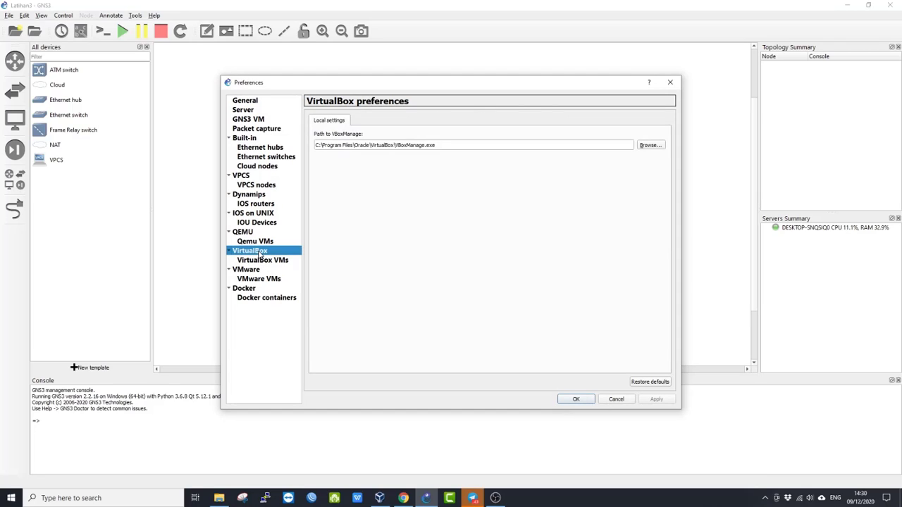
click(269, 263)
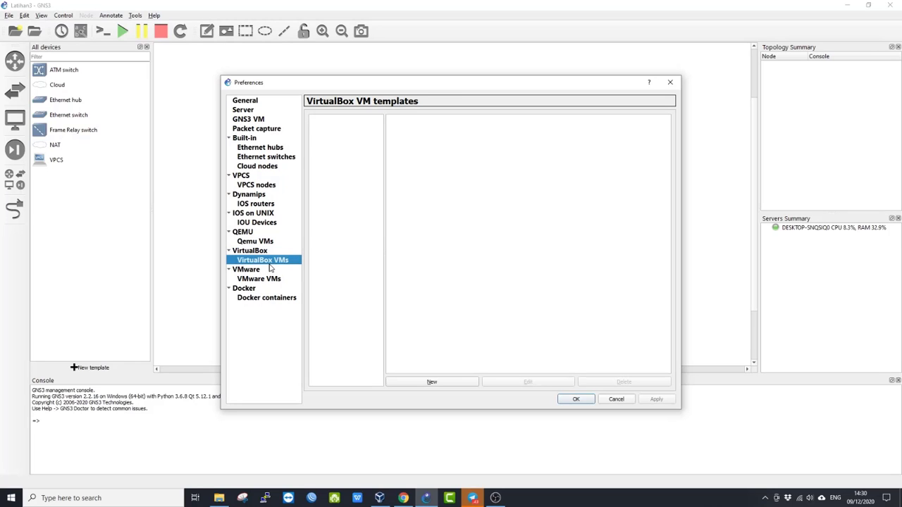
click(258, 252)
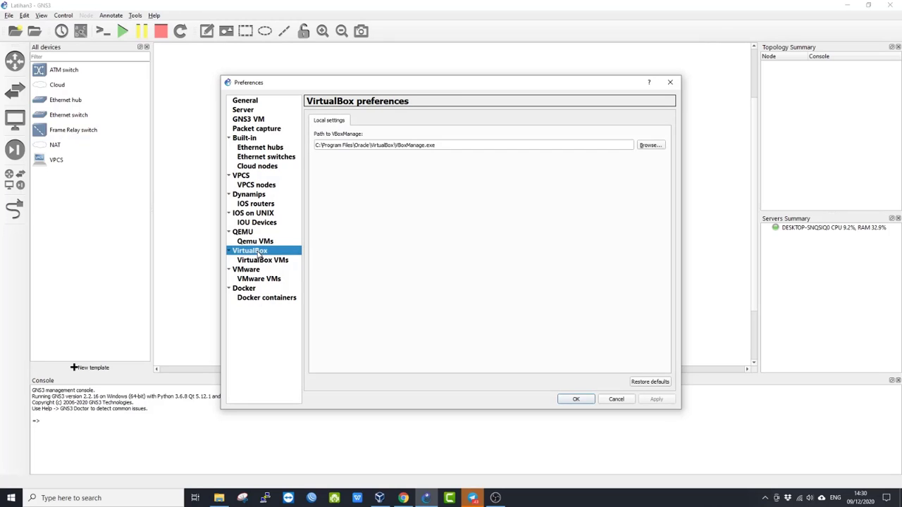
click(260, 262)
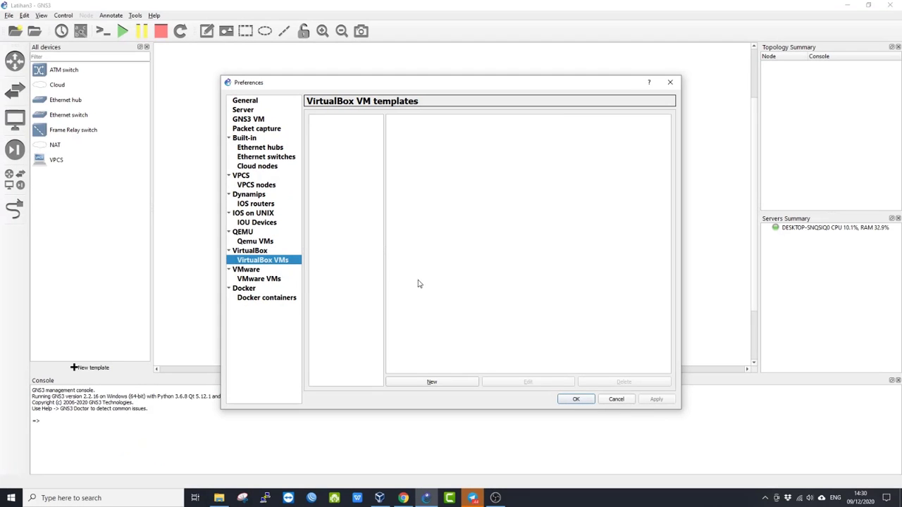
- Create a VirtualBox VM template from the win71 machine, set to be used as a linked base VM
click(451, 386)
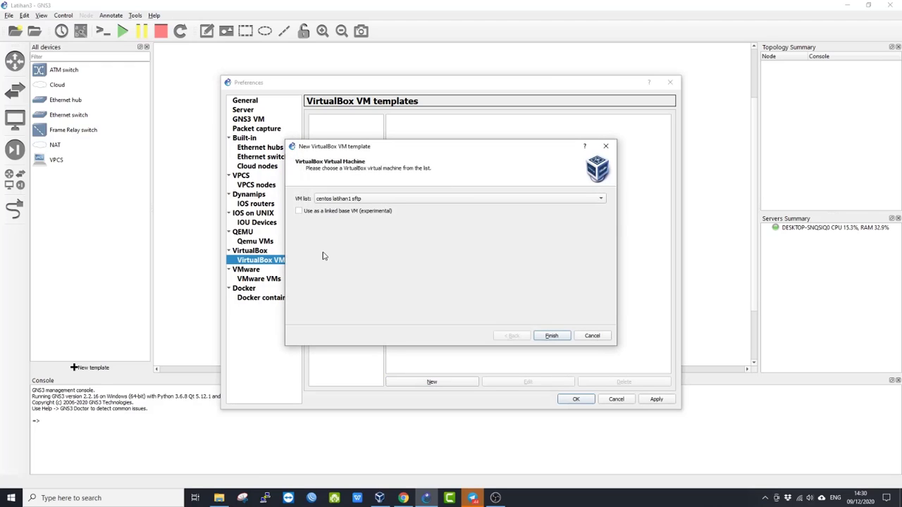
click(395, 200)
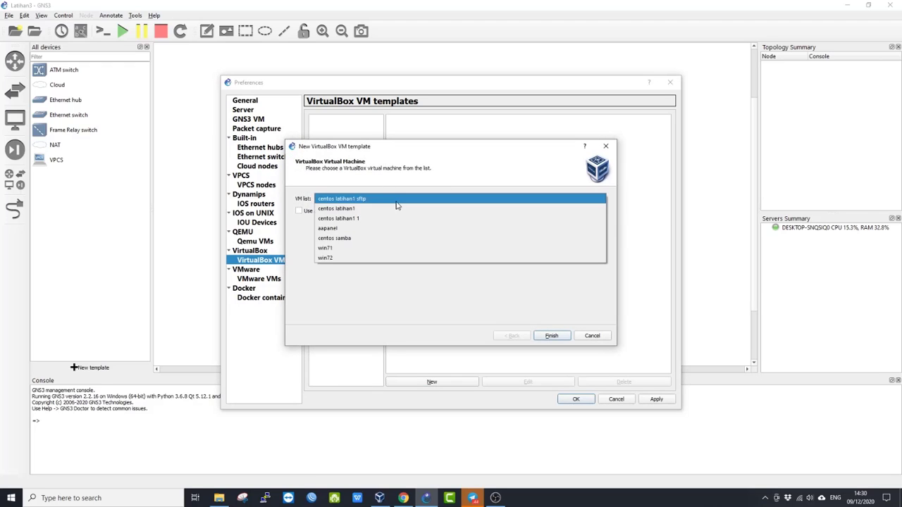
click(339, 248)
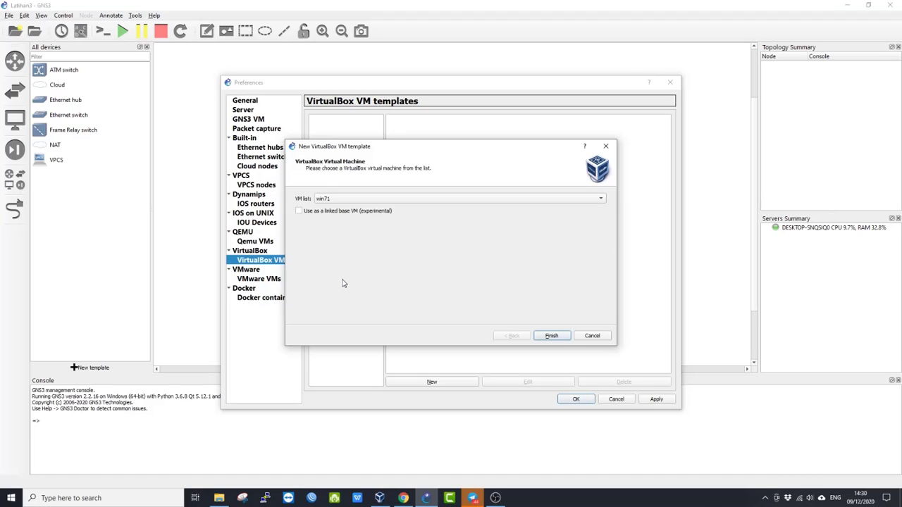
click(302, 212)
click(552, 338)
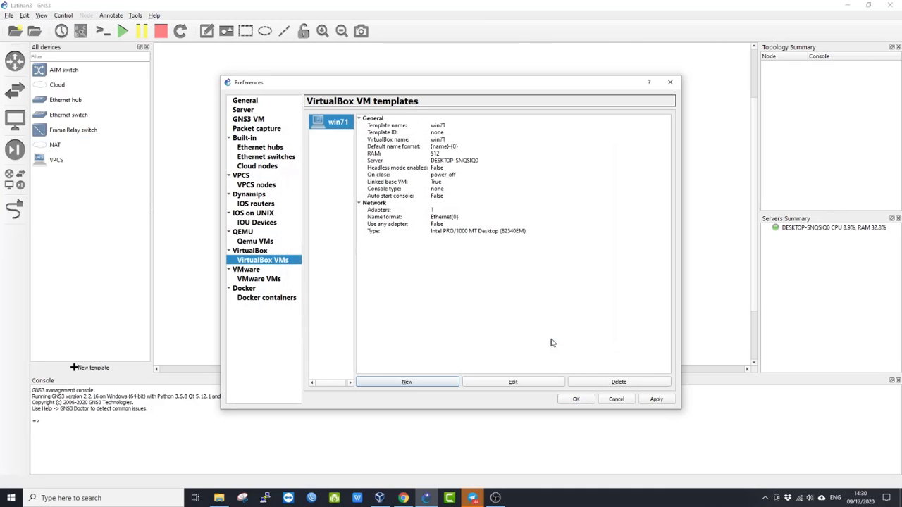
- Allow GNS3 to use any configured VirtualBox adapter in the win71 template, save the preferences and list the end devices
click(516, 382)
click(578, 137)
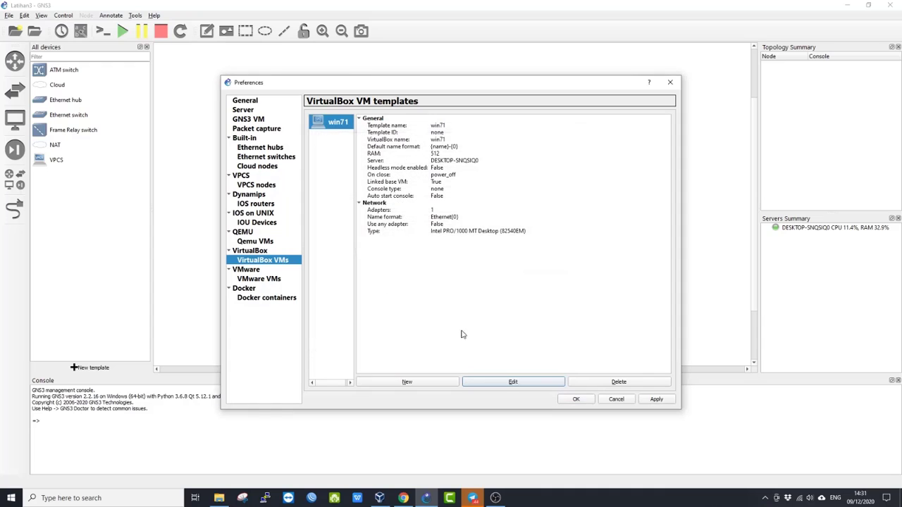
click(525, 383)
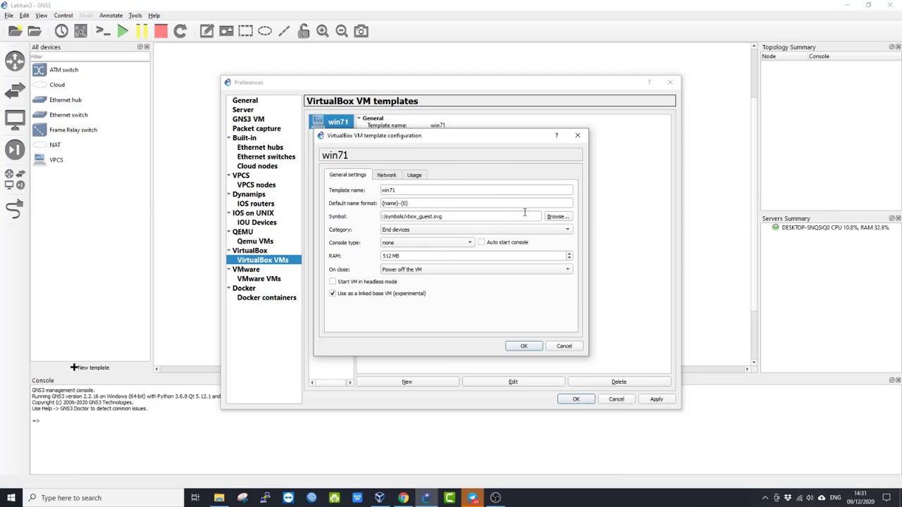
click(392, 182)
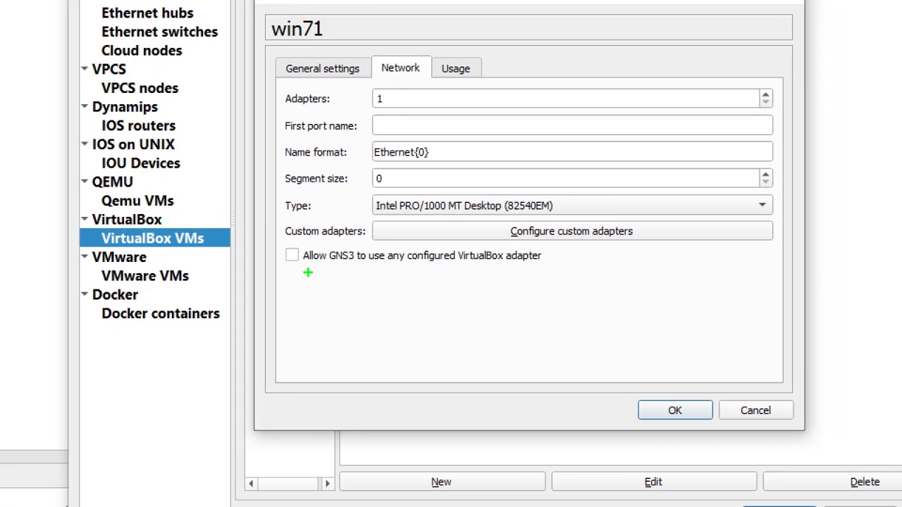
drag(308, 272, 507, 269)
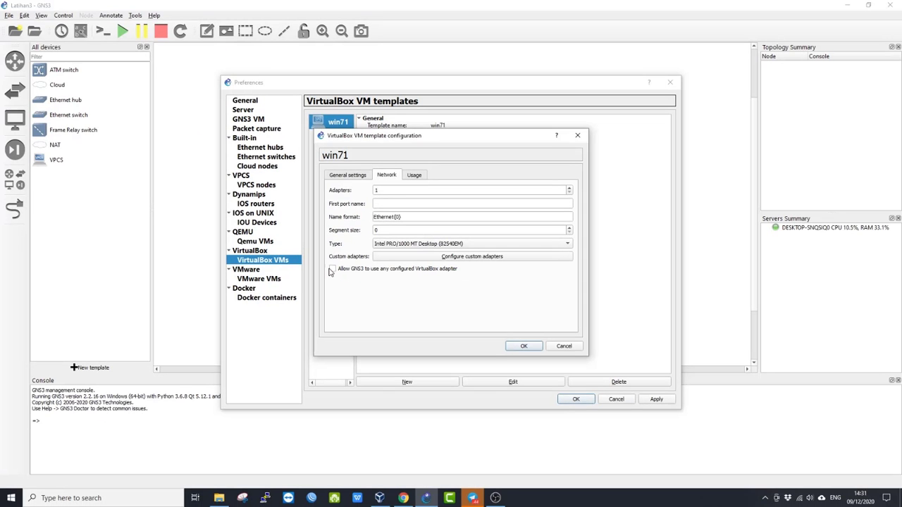
click(333, 270)
click(524, 347)
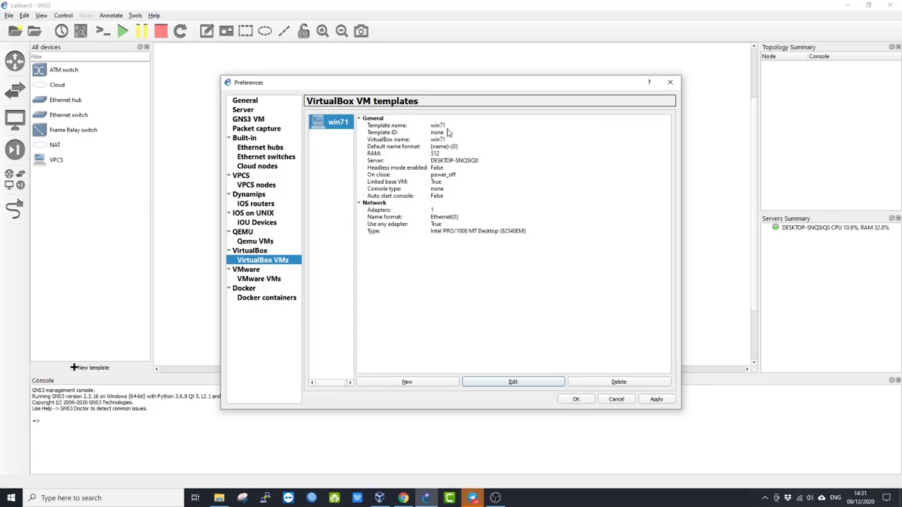
click(577, 399)
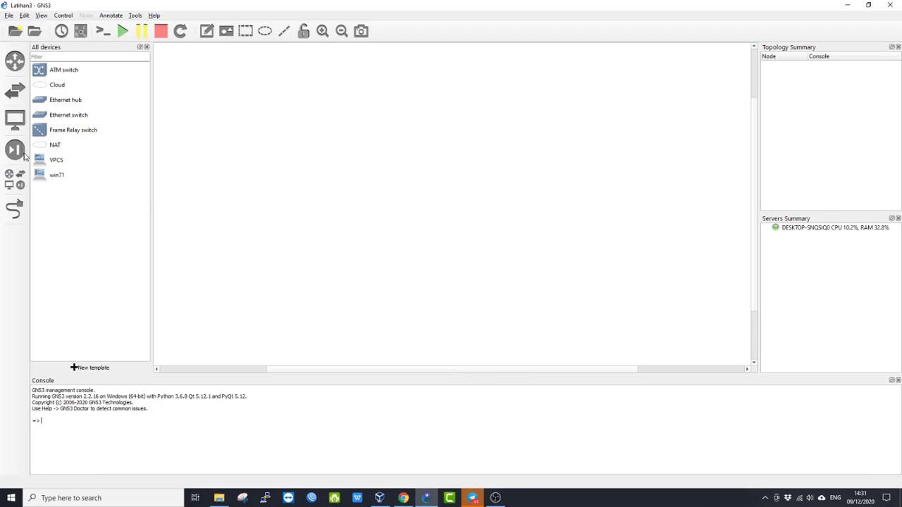
click(24, 140)
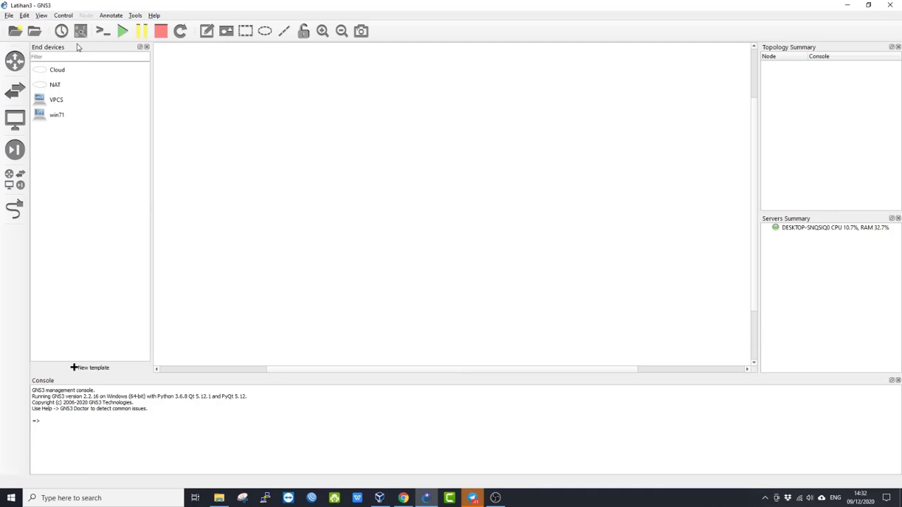
- Create a second VirtualBox VM template from the win72 machine in the preferences, also used as a linked base VM
click(24, 14)
click(42, 59)
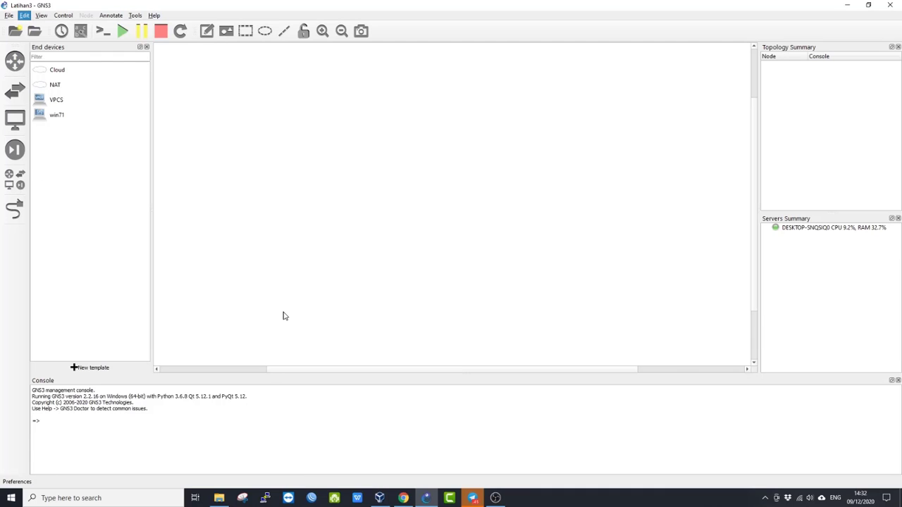
click(267, 244)
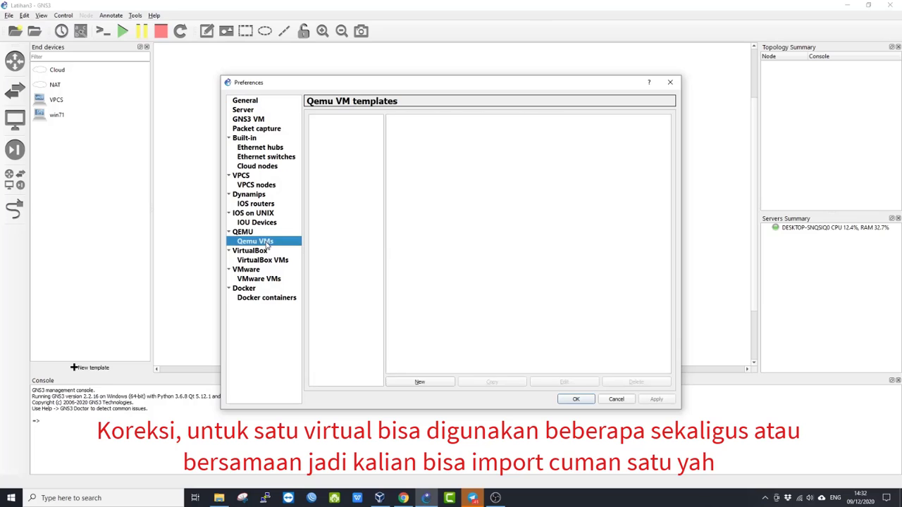
click(277, 264)
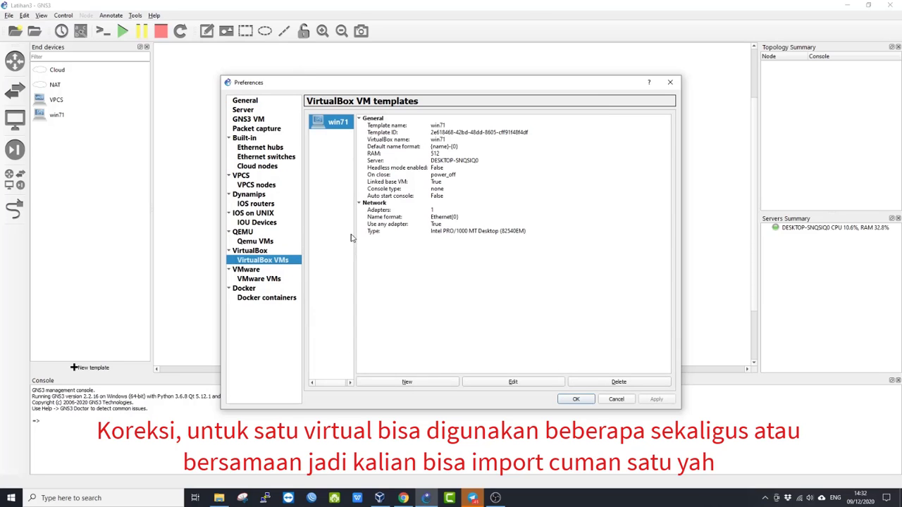
click(407, 381)
click(337, 199)
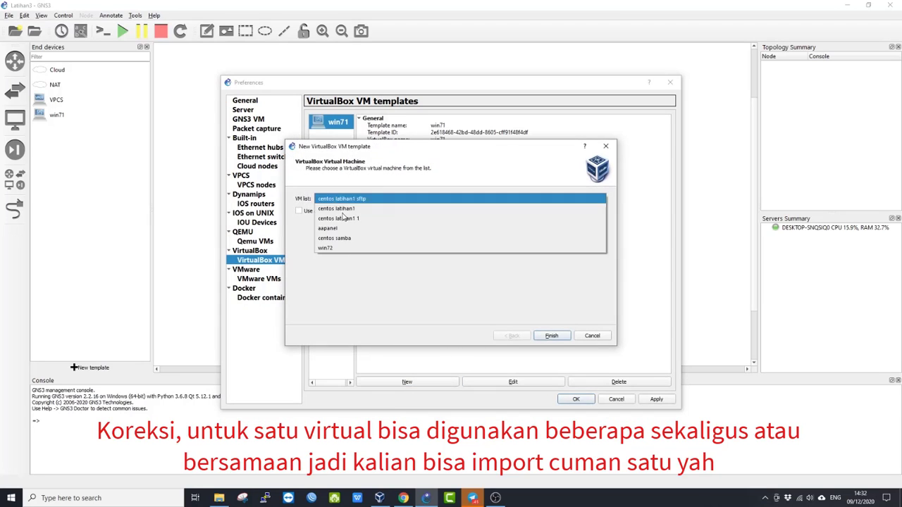
click(338, 248)
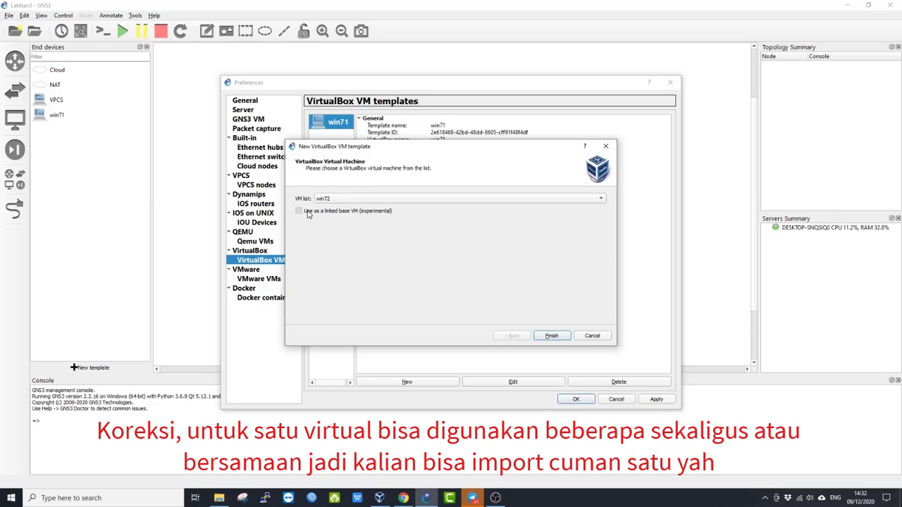
click(308, 213)
click(552, 336)
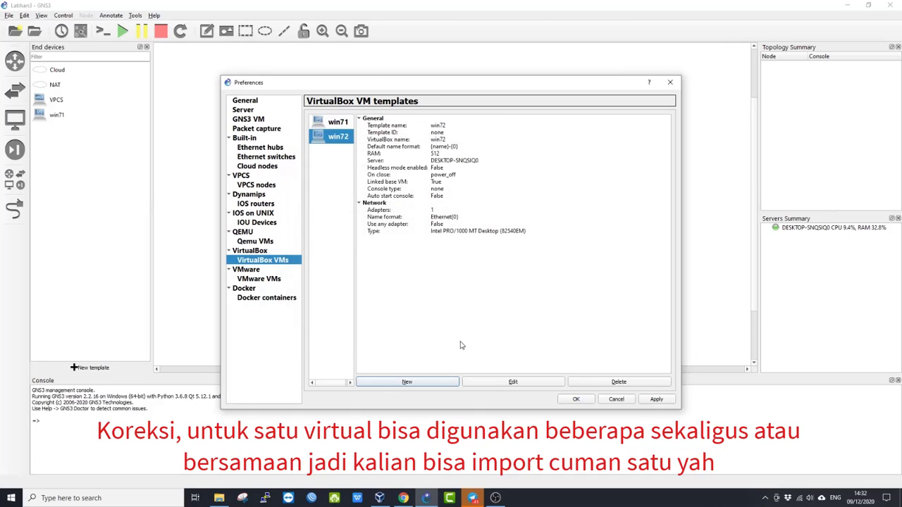
- Allow GNS3 to use any configured VirtualBox adapter in the win72 template and save the preferences
click(514, 382)
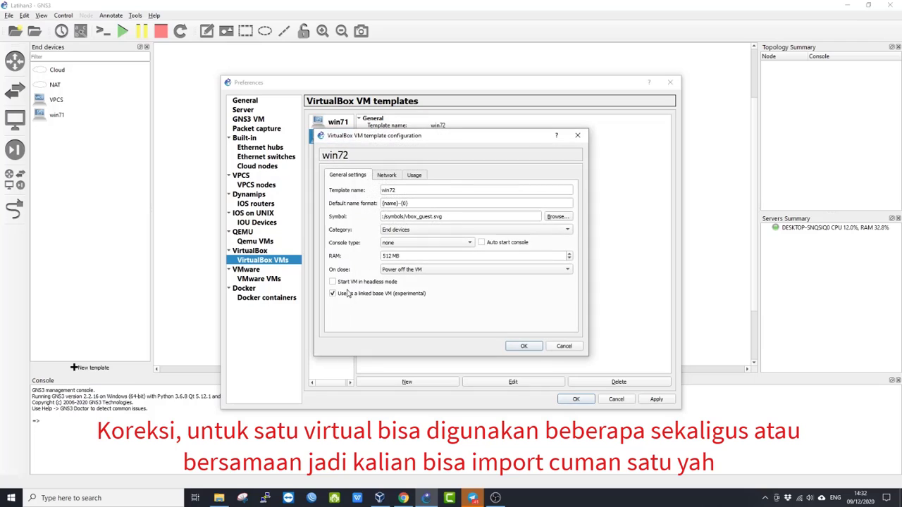
click(386, 177)
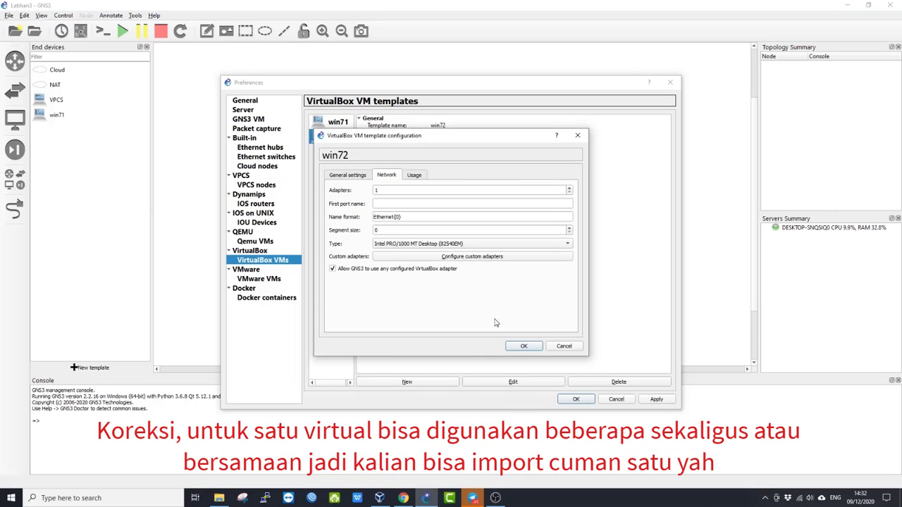
click(512, 348)
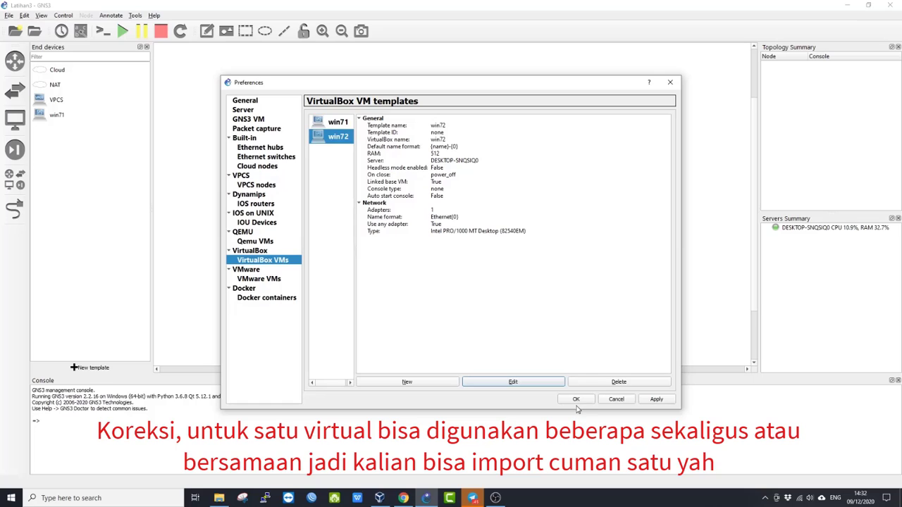
click(576, 400)
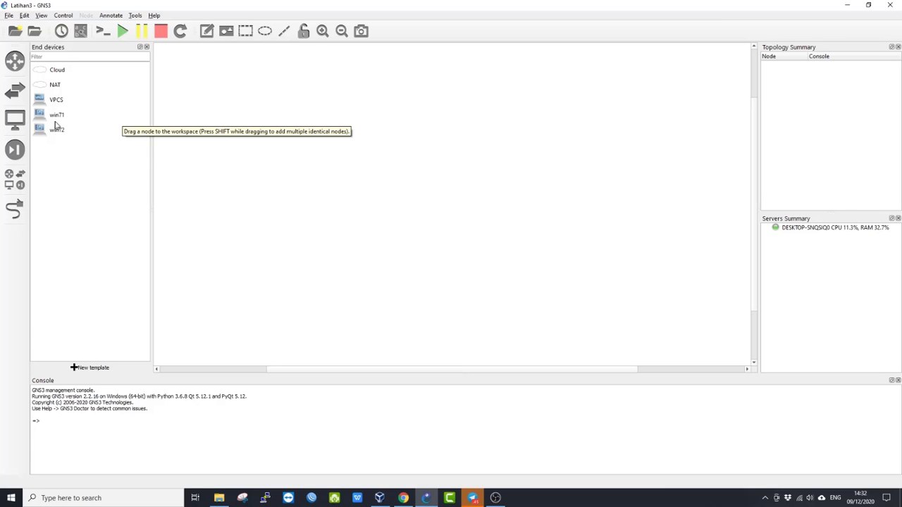
- Place win71 and win72 nodes side by side in the workspace, with an Ethernet switch above and between them
drag(60, 116, 272, 200)
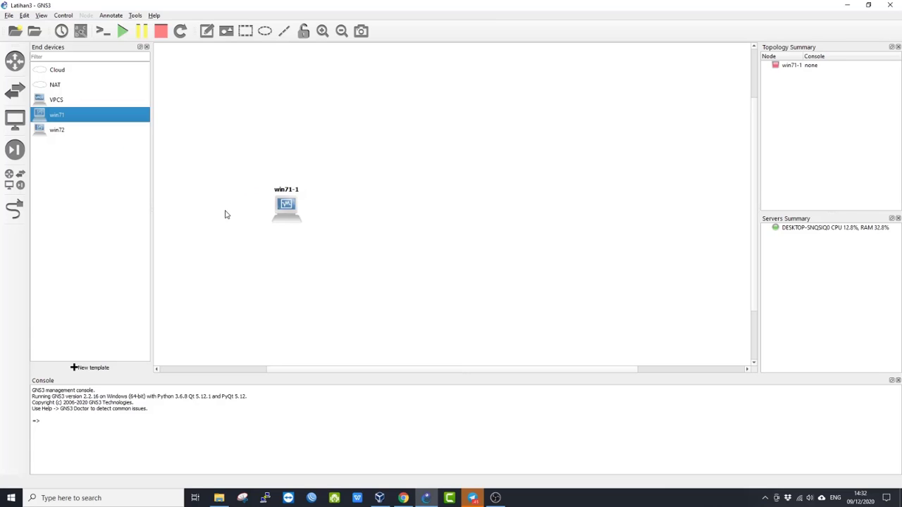
drag(54, 130, 461, 209)
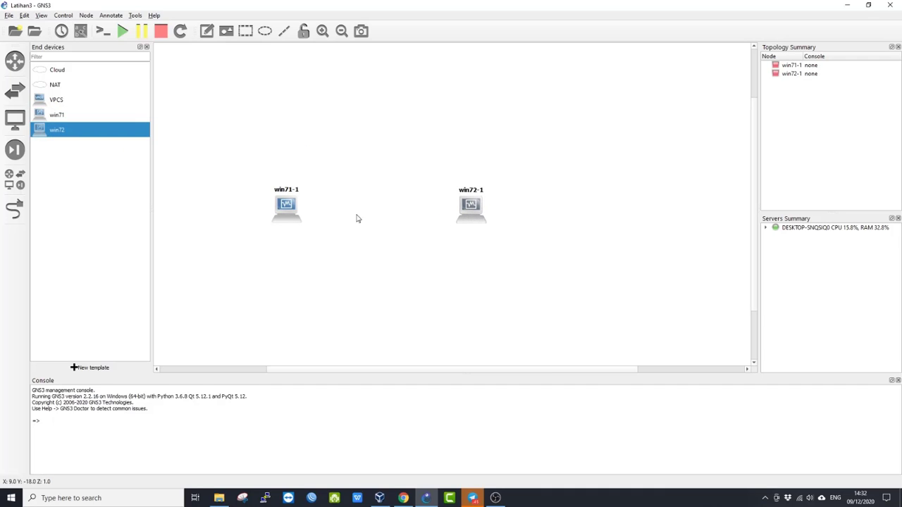
click(19, 188)
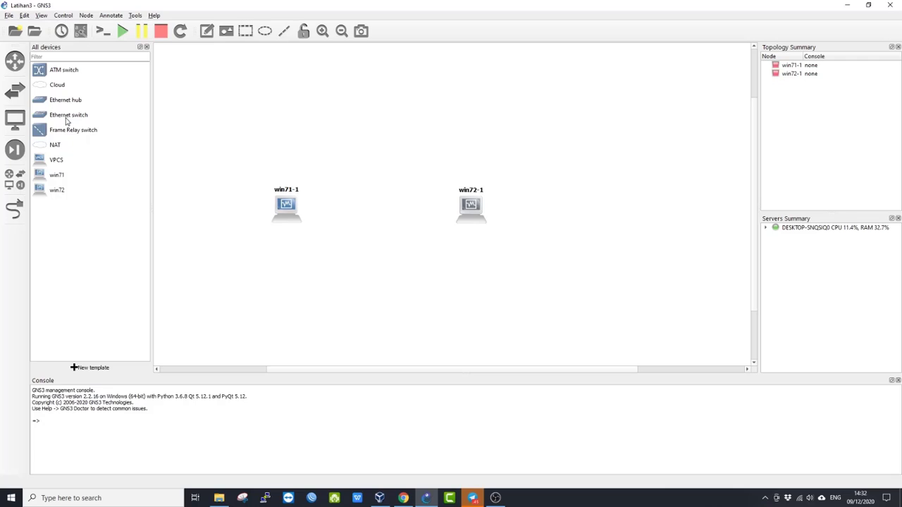
drag(55, 115, 373, 135)
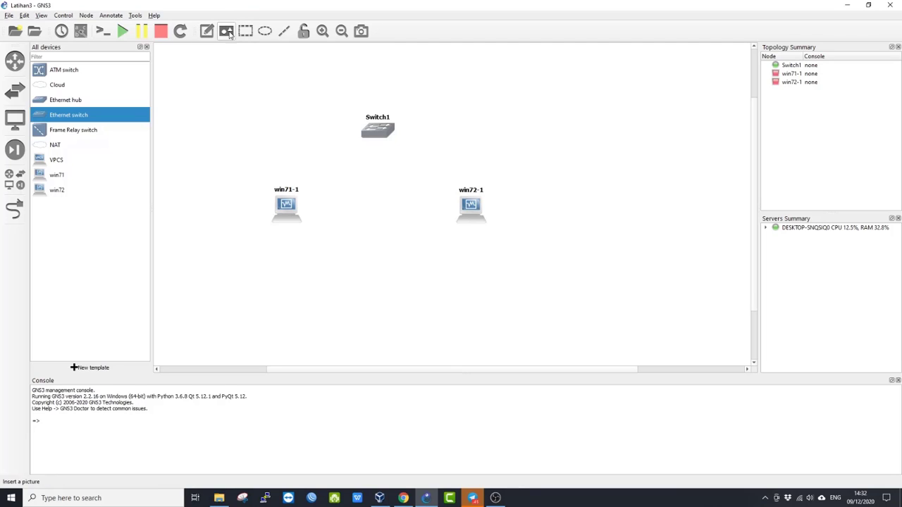
- Add the note "192.168.10.1/24" beneath the win71-1 node
click(206, 31)
click(266, 237)
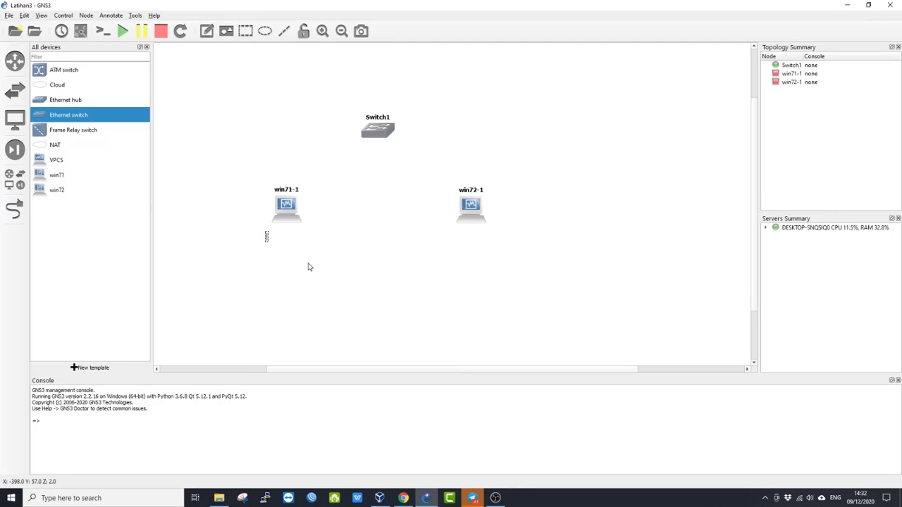
scroll(349, 264, up, 2)
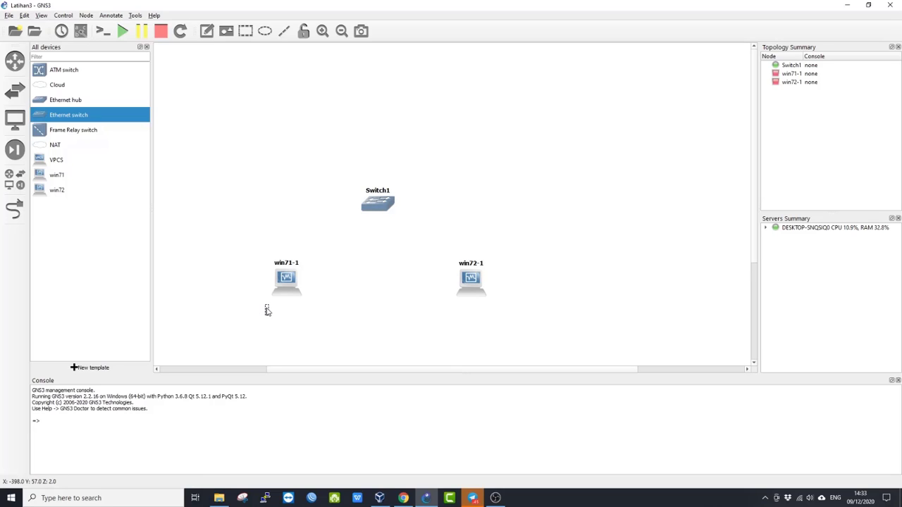
text(.168.10)
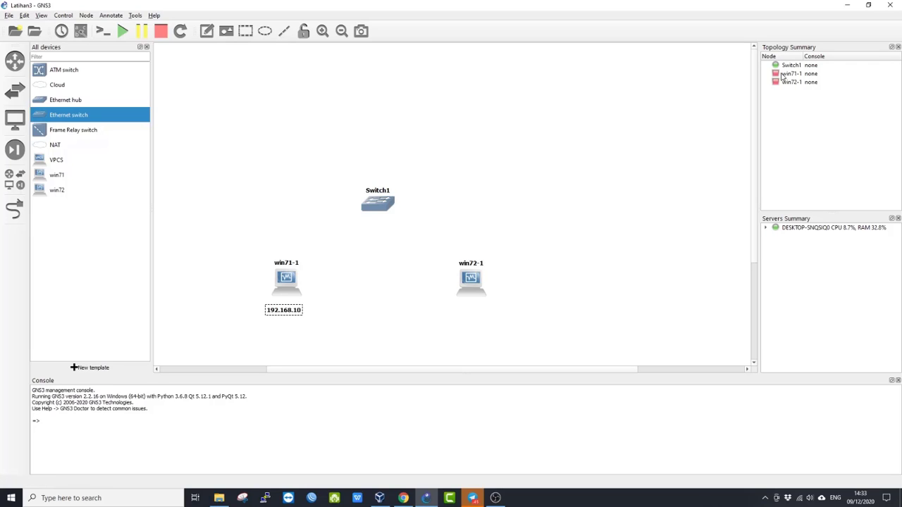
text(.1/24)
click(387, 321)
- Duplicate the address note, place the copy beneath the win72-1 node and change its text to 192.168.10.2/24
right_click(310, 314)
click(312, 325)
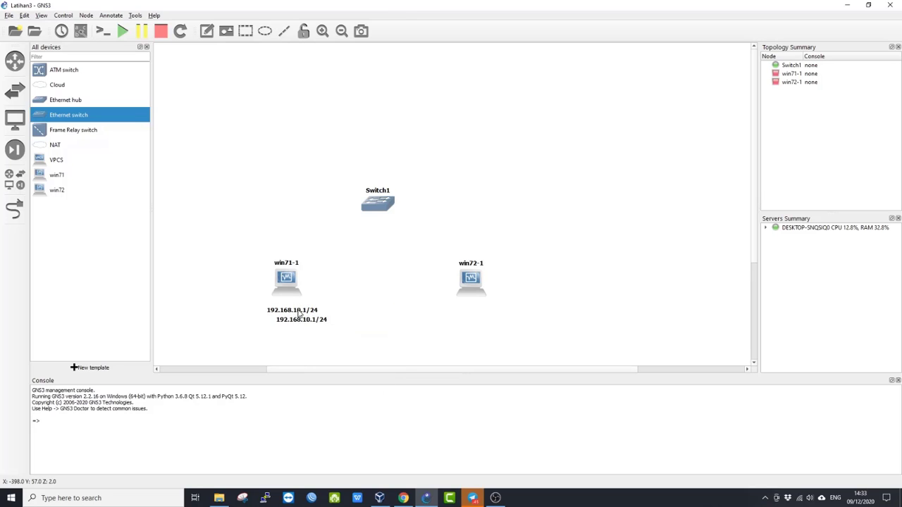
drag(310, 319, 482, 315)
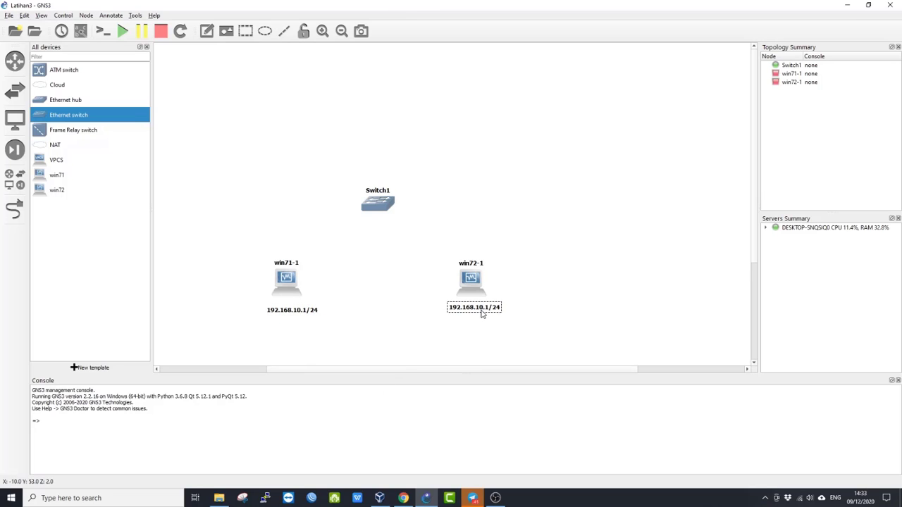
right_click(484, 311)
click(514, 328)
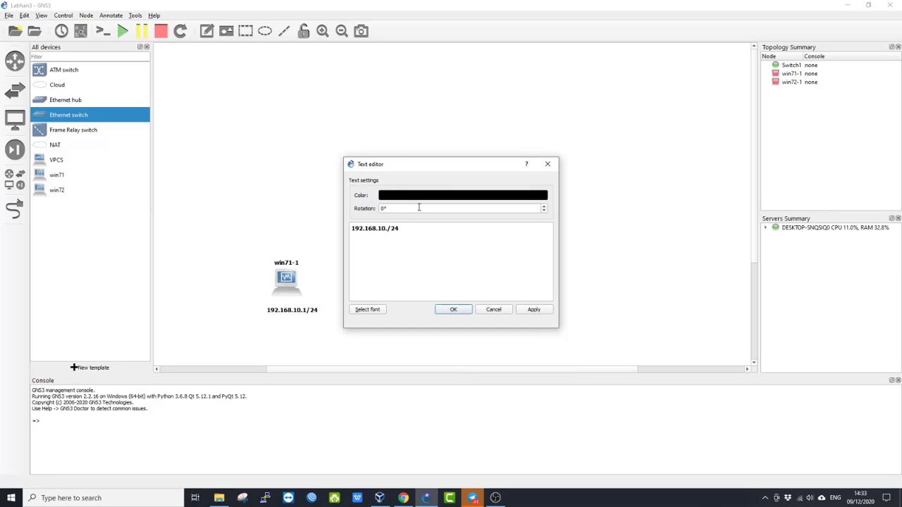
click(453, 309)
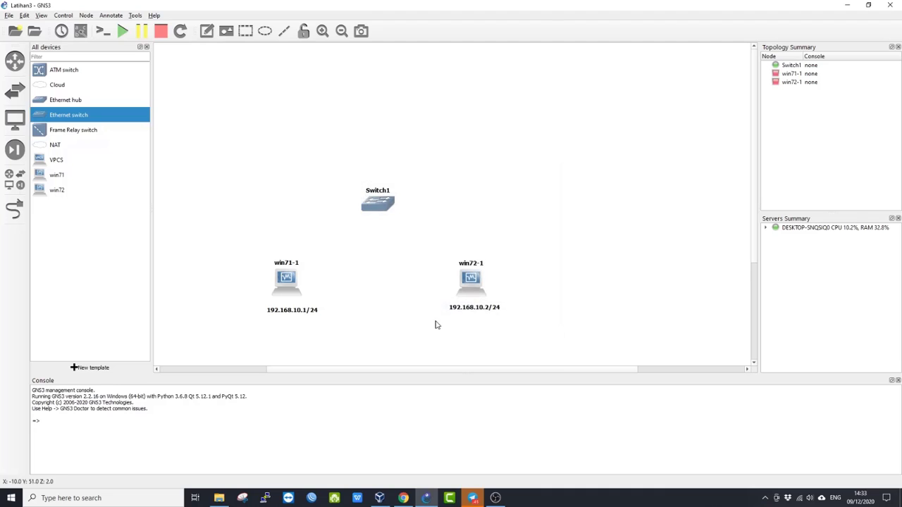
- Link win71-1's Ethernet0 port to Switch1
click(16, 204)
click(286, 280)
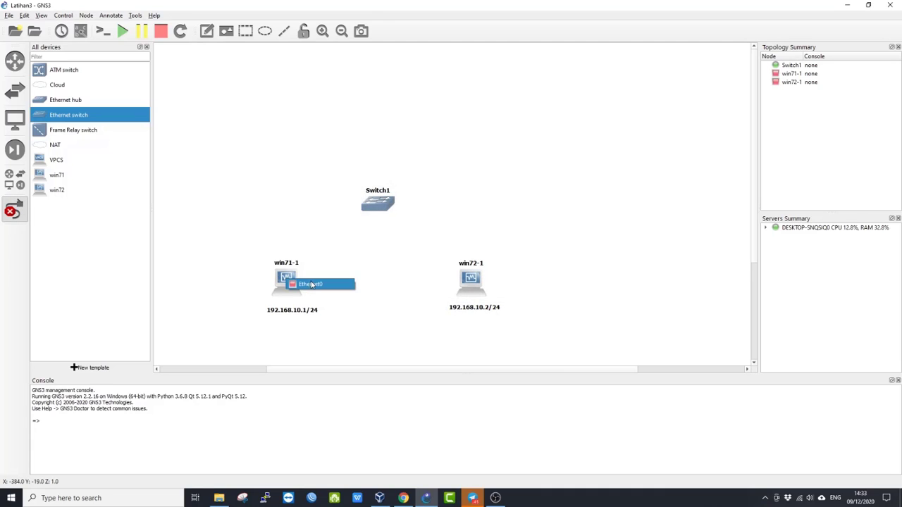
click(317, 285)
click(292, 287)
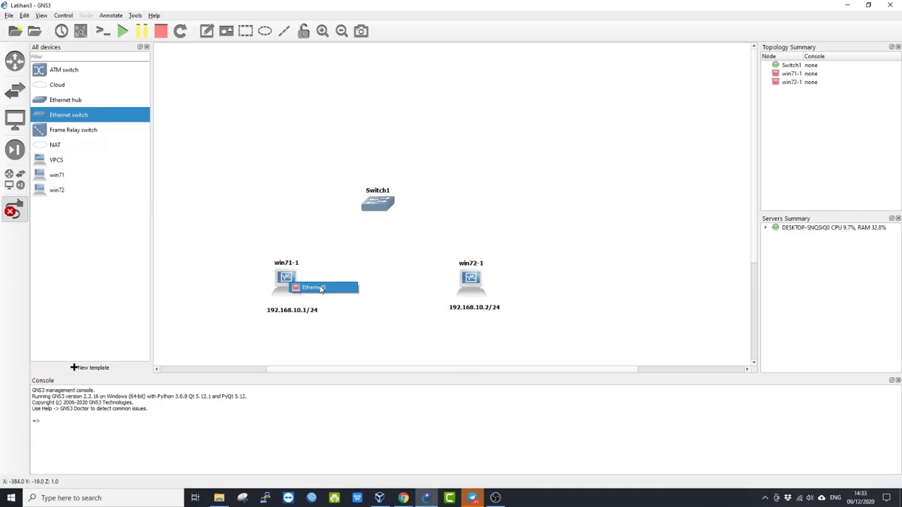
click(299, 288)
click(389, 199)
click(408, 216)
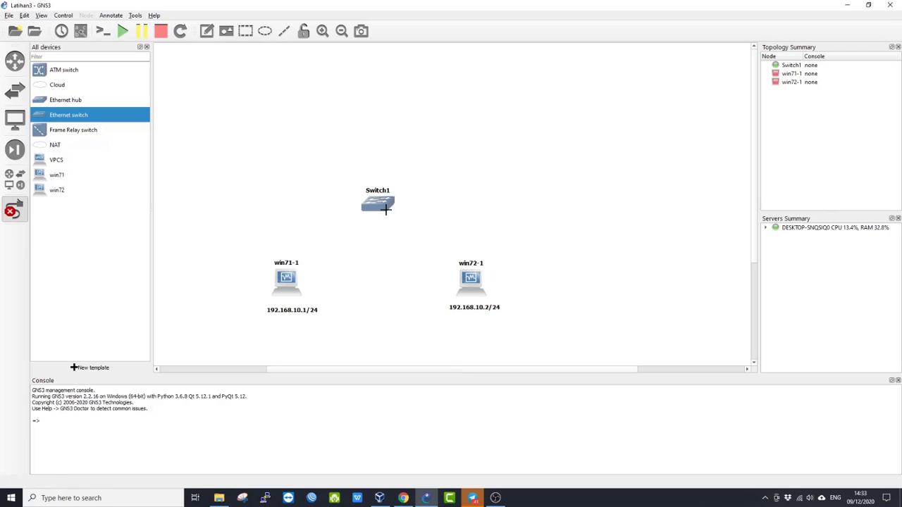
- Link Switch1 to win72-1 and start all nodes in the topology
click(380, 206)
click(398, 224)
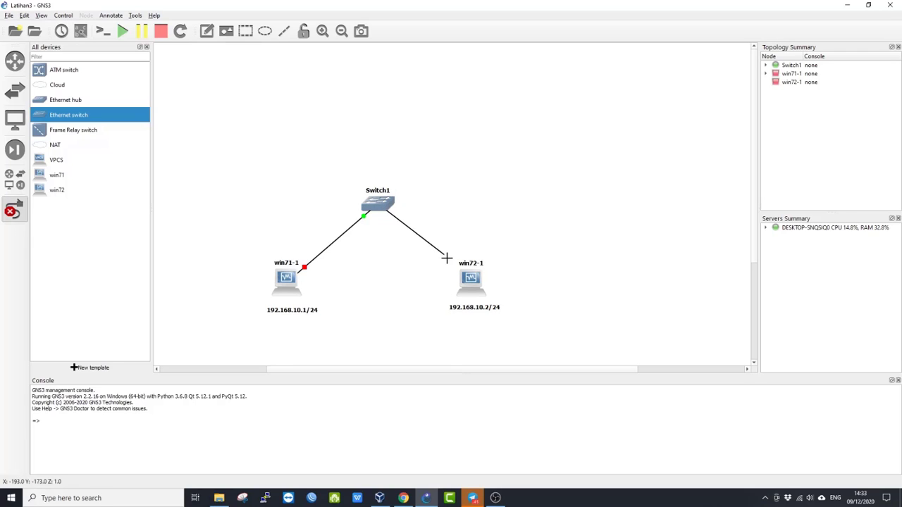
click(477, 282)
click(498, 287)
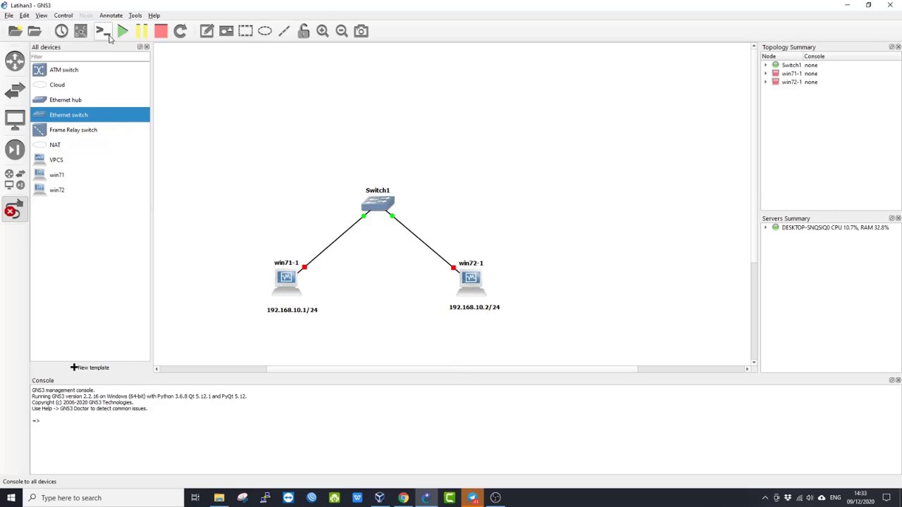
click(160, 207)
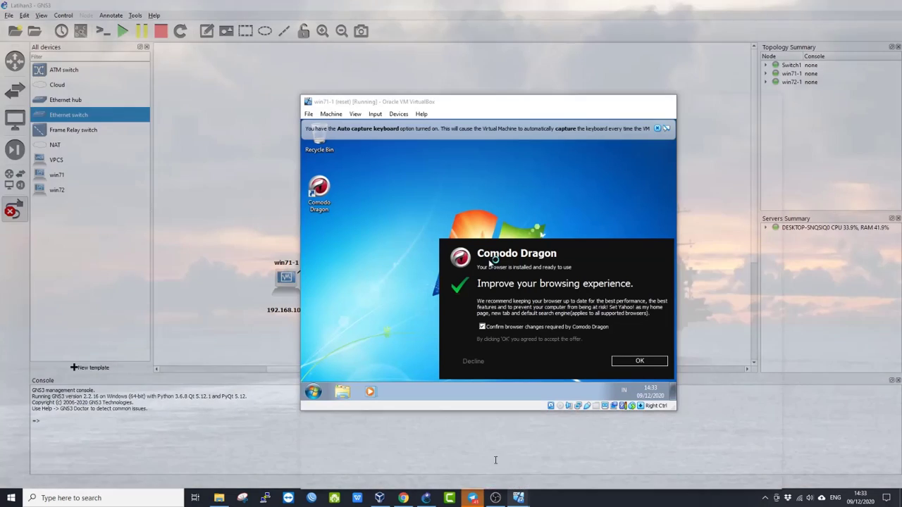
- Accept the Comodo Dragon browser offer in both the win71-1 and win72-1 virtual machines
click(509, 484)
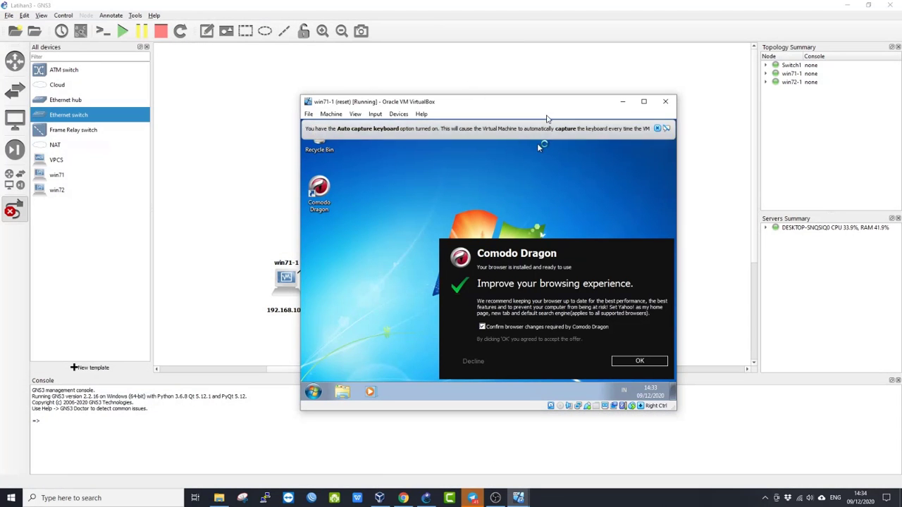
drag(548, 107, 297, 97)
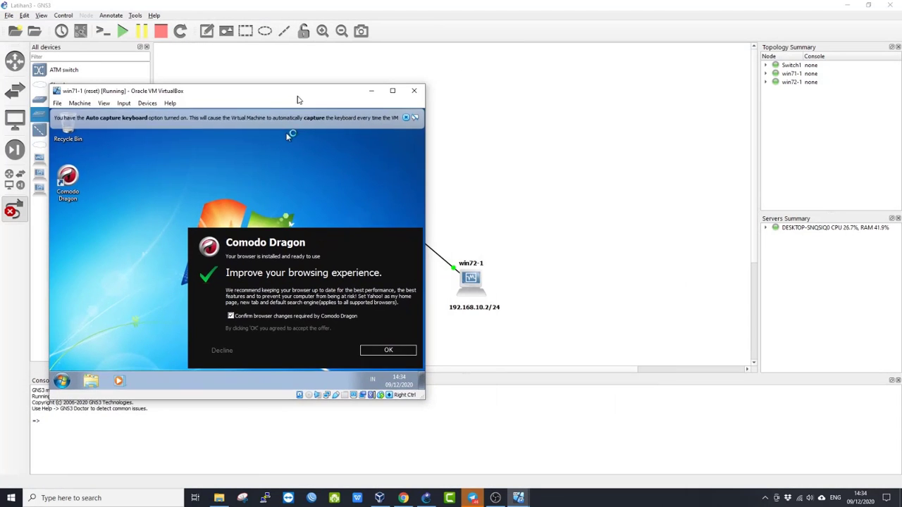
click(390, 351)
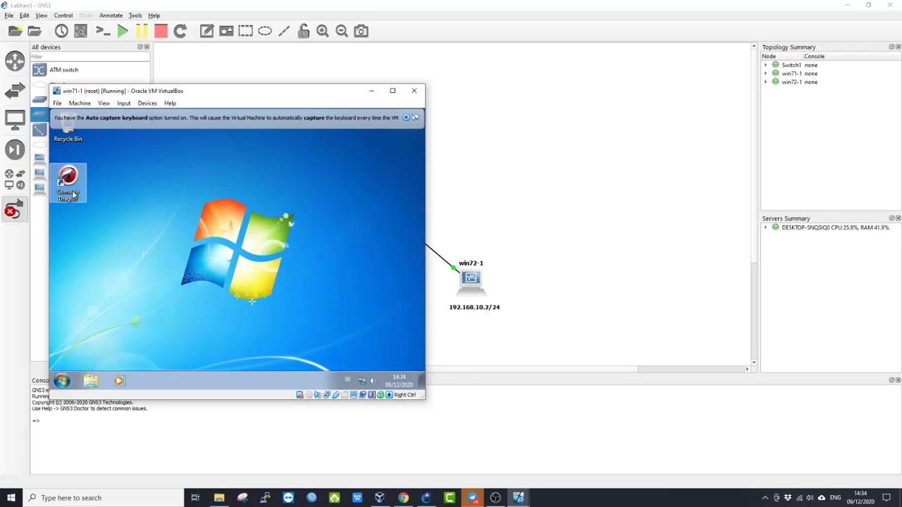
click(520, 499)
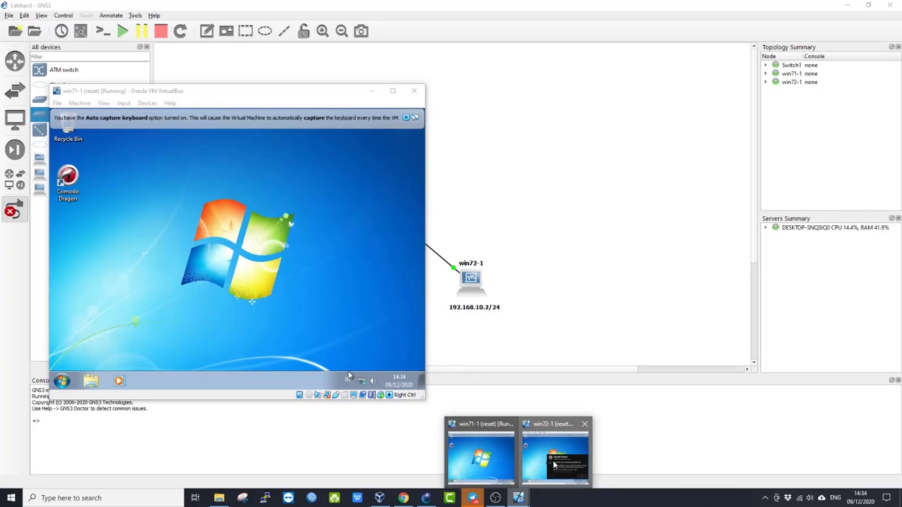
click(556, 466)
click(634, 362)
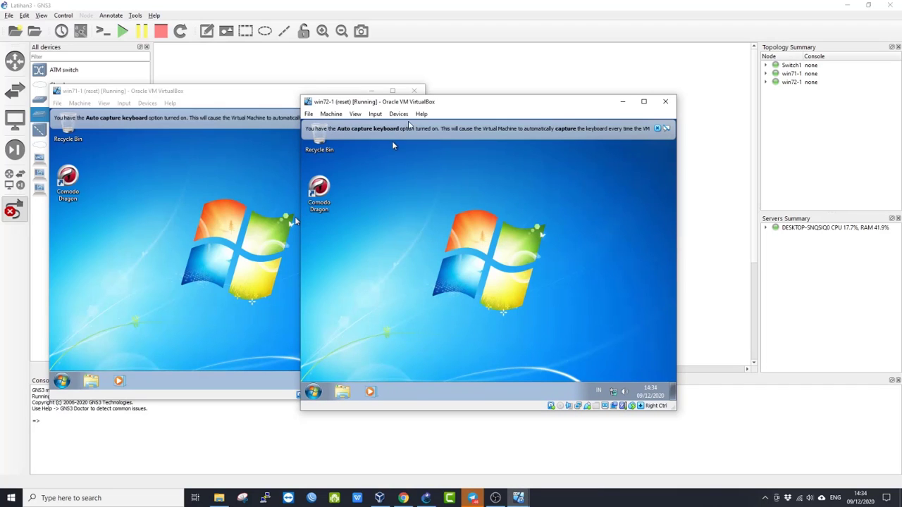
- Arrange the win71-1 and win72-1 virtual machine windows side by side
drag(458, 107, 604, 95)
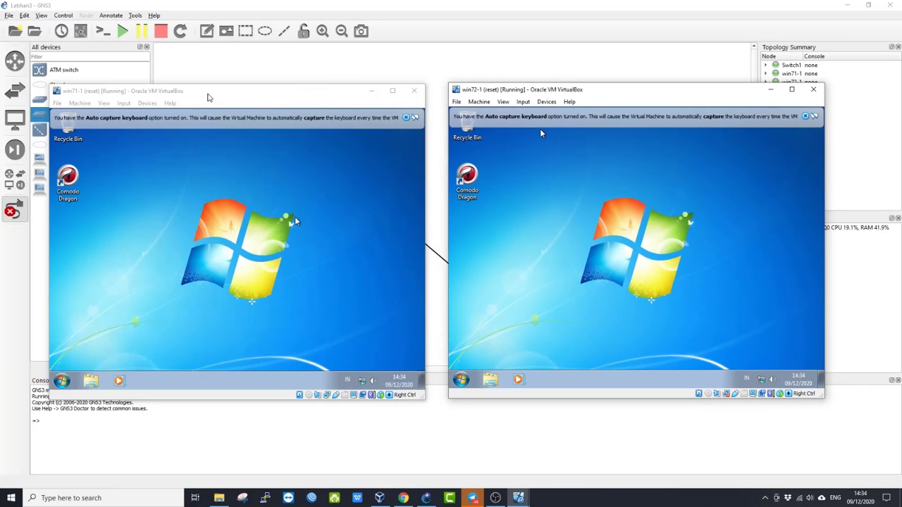
drag(209, 94, 201, 188)
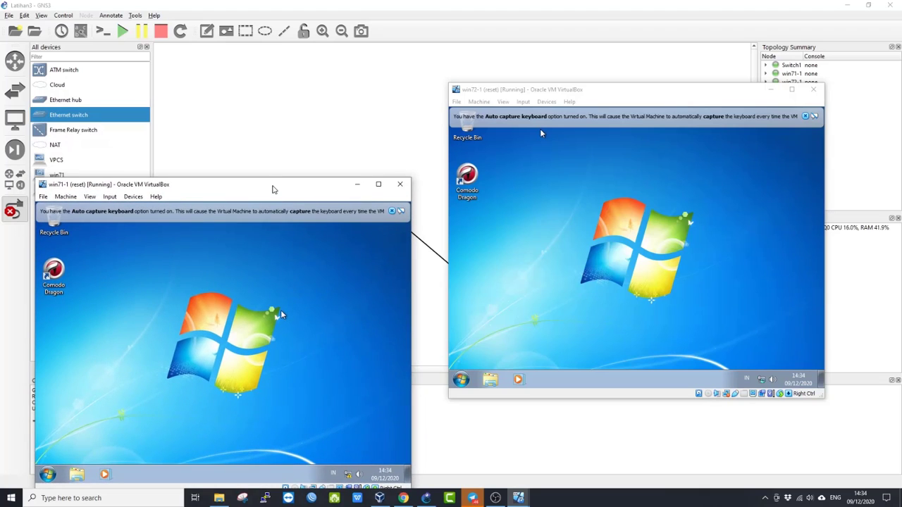
drag(272, 185, 329, 300)
drag(583, 100, 698, 227)
drag(287, 306, 278, 107)
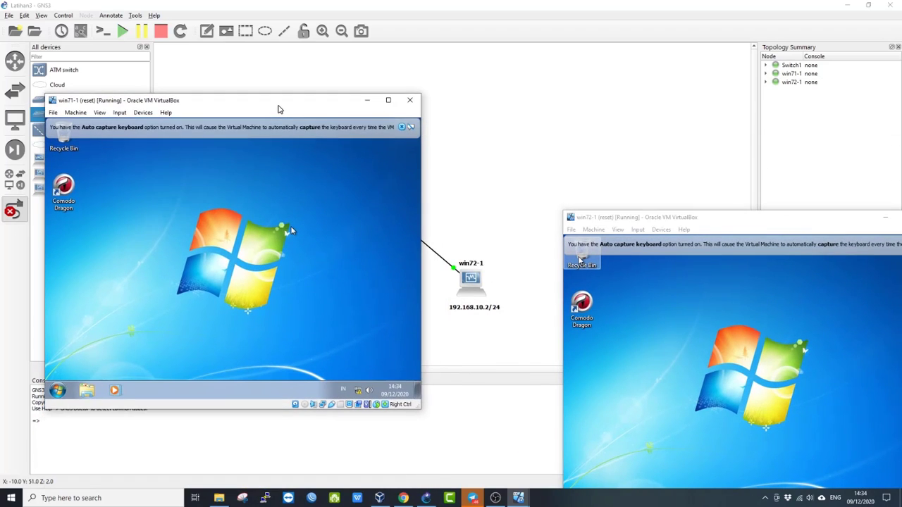
drag(731, 219, 640, 103)
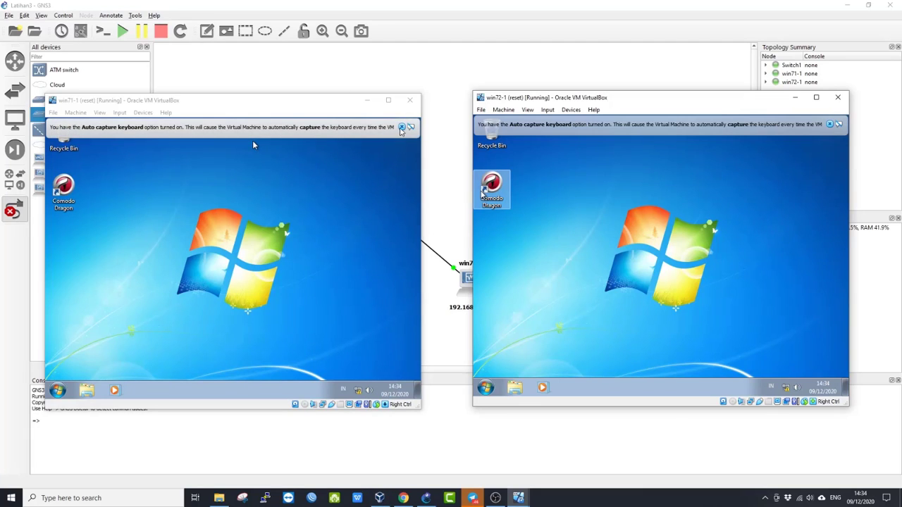
- Dismiss the auto capture keyboard notice in win71-1 and open its Network and Sharing Center from Control Panel
click(401, 127)
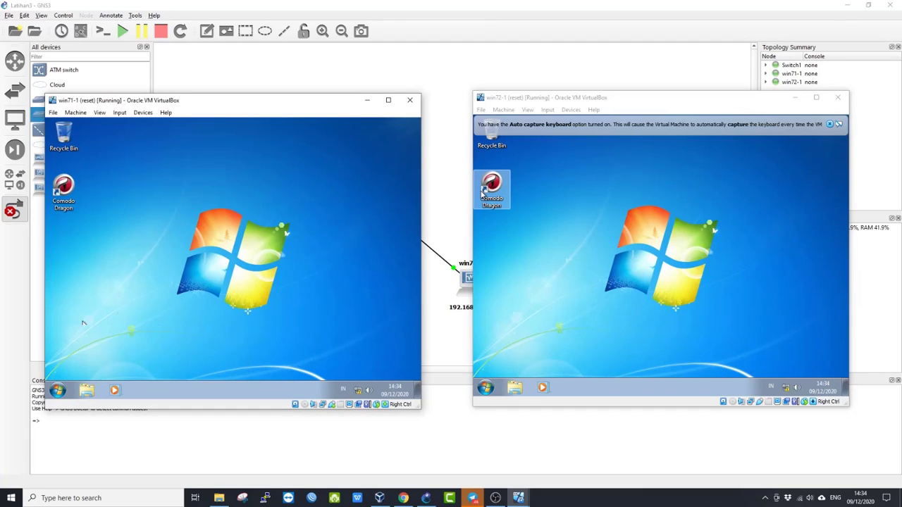
click(57, 390)
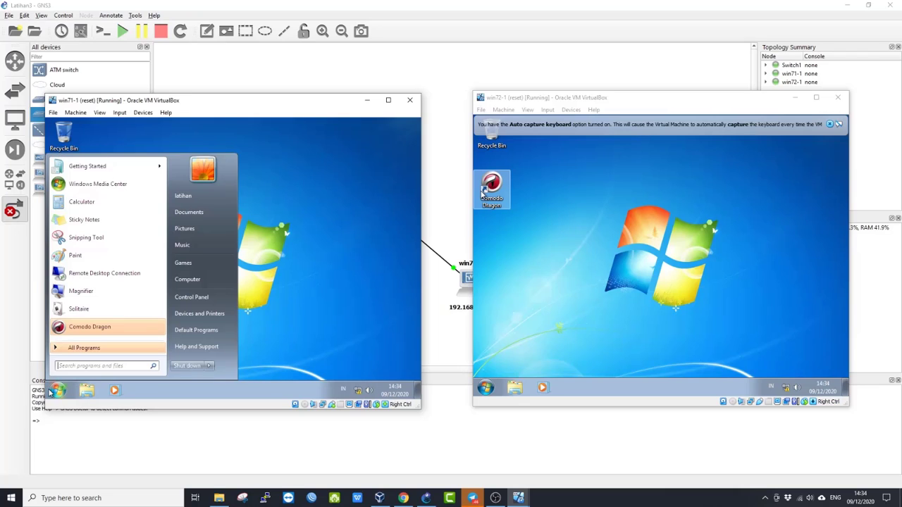
click(110, 369)
click(205, 298)
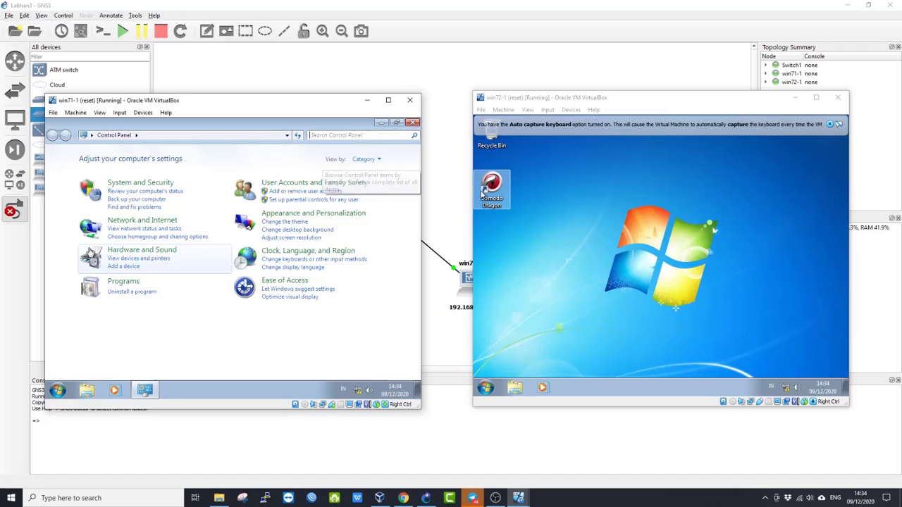
click(129, 222)
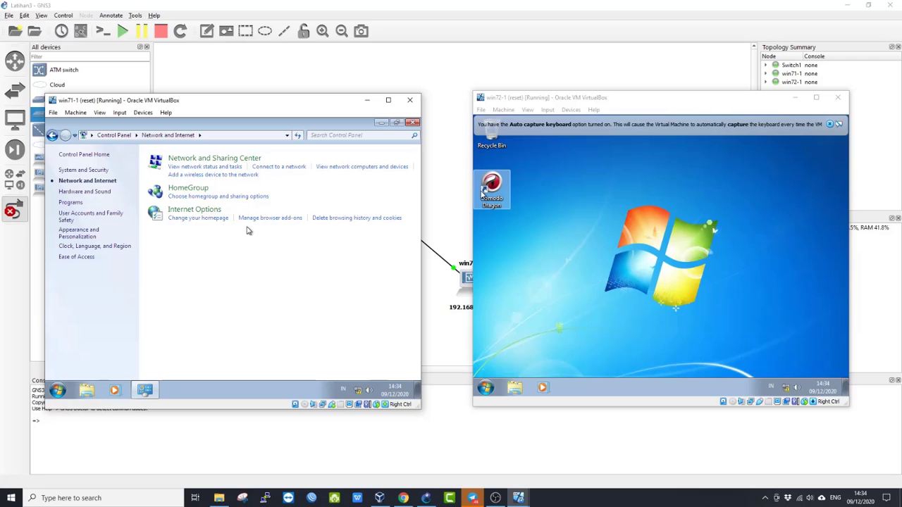
click(210, 167)
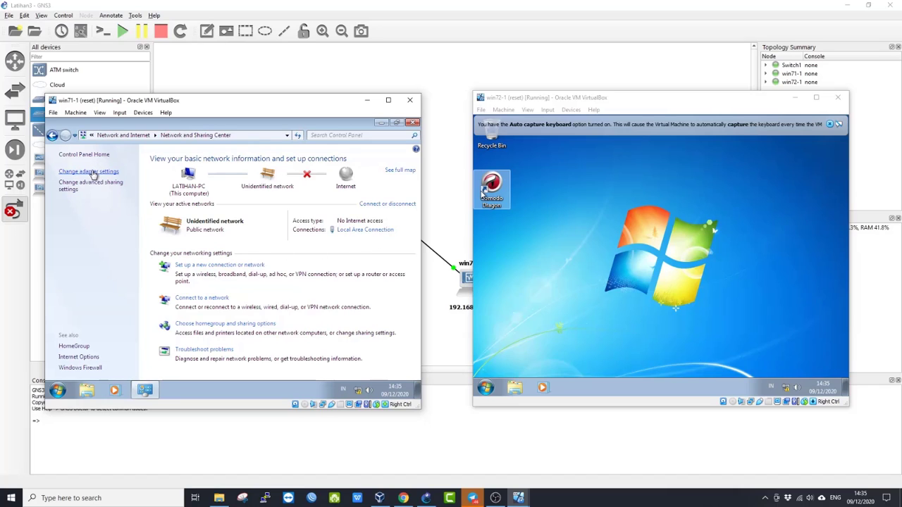
click(53, 137)
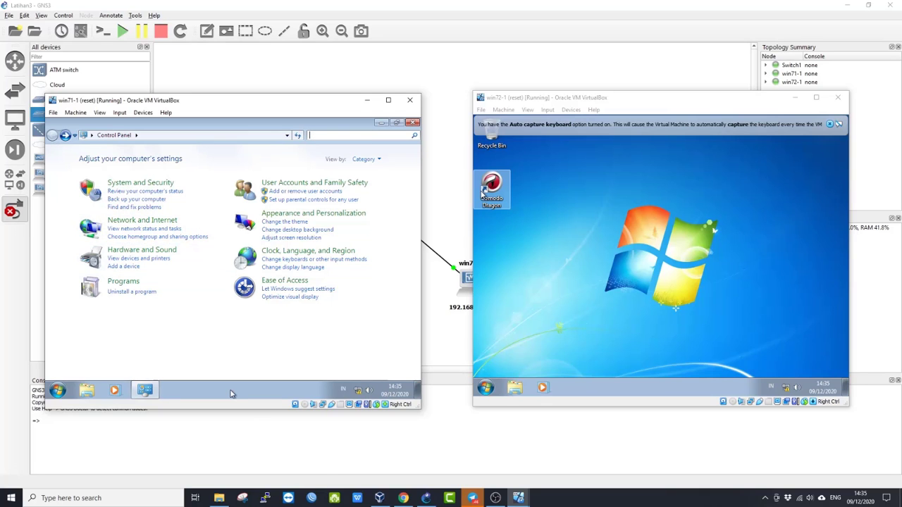
click(550, 497)
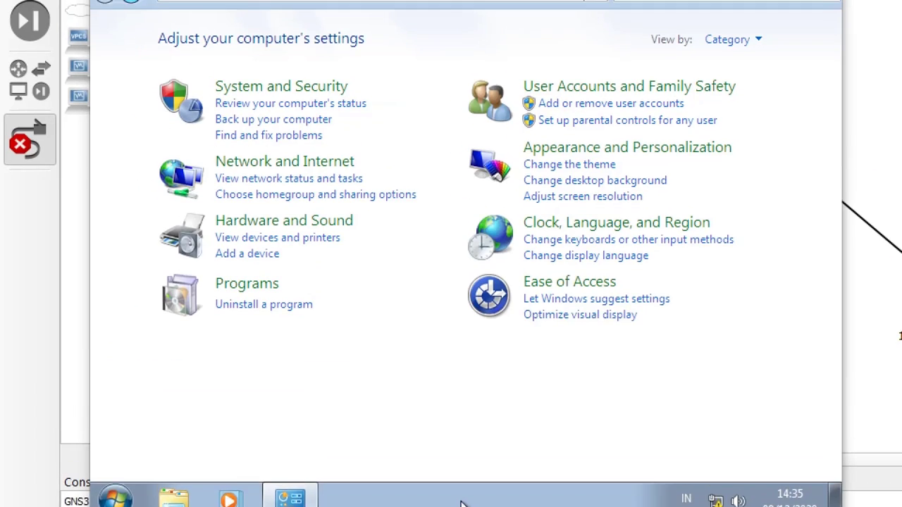
mouse_move(221, 196)
mouse_down()
mouse_move(379, 204)
mouse_move(237, 186)
mouse_move(209, 204)
mouse_up()
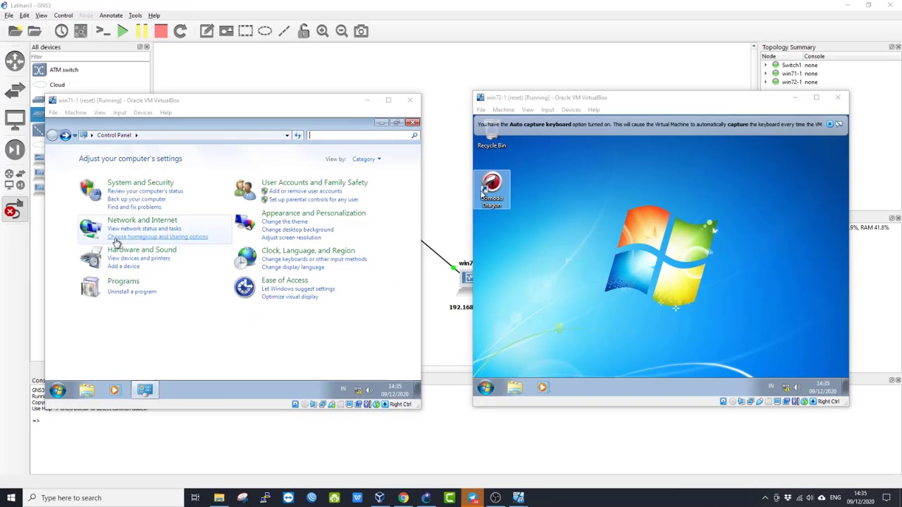
click(233, 220)
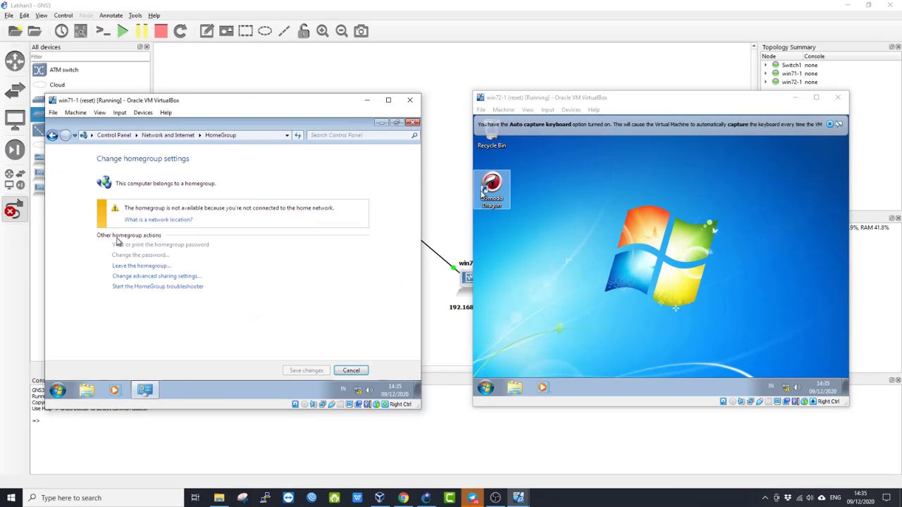
click(52, 136)
- Go through Network and Internet to view win71-1's network status and tasks again
click(118, 222)
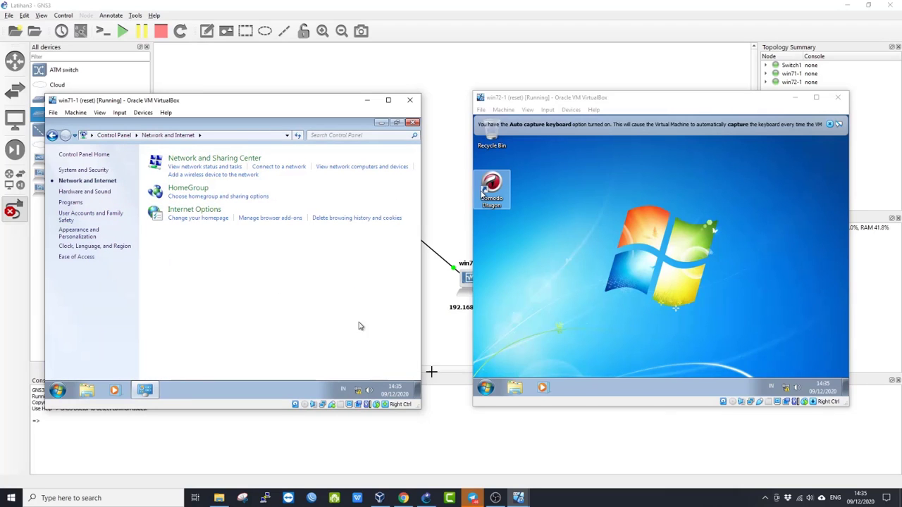
click(593, 500)
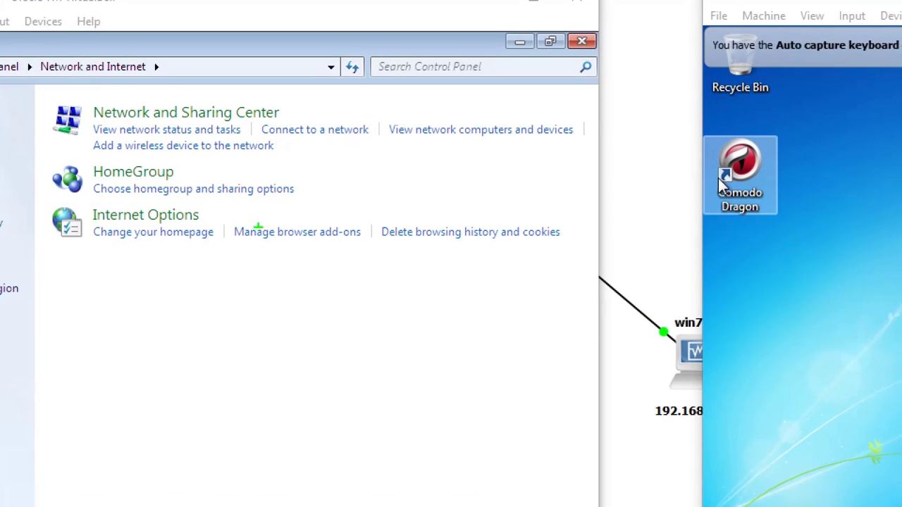
drag(97, 138, 233, 133)
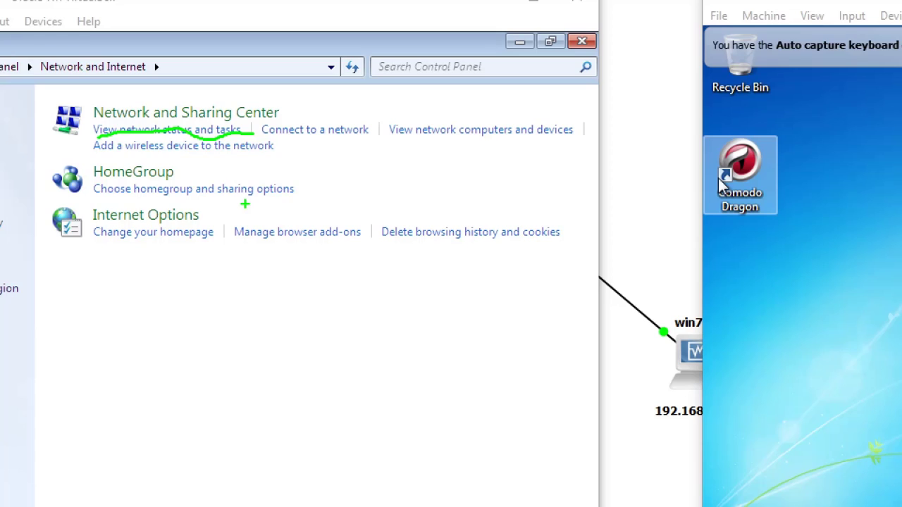
key(Escape)
click(186, 167)
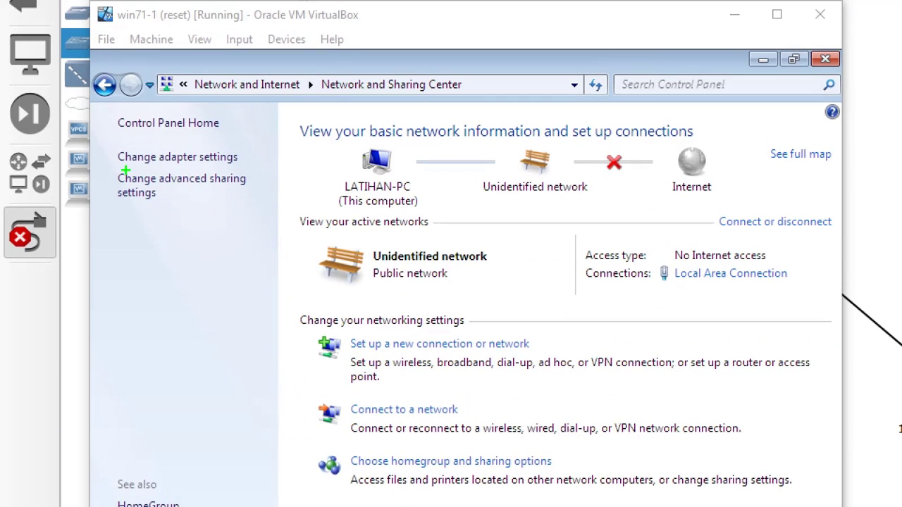
- Go to the adapter settings from win71-1's Network and Sharing Center to list its network connections
drag(125, 170, 265, 164)
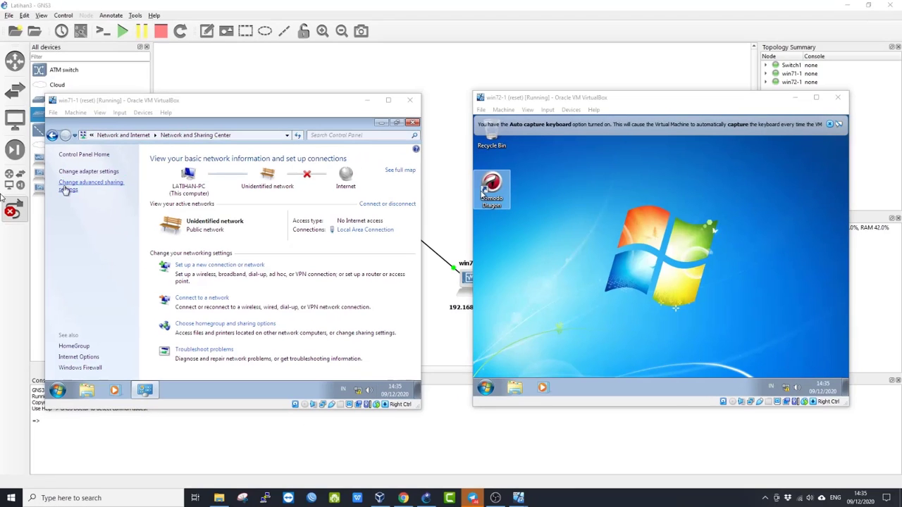
click(90, 173)
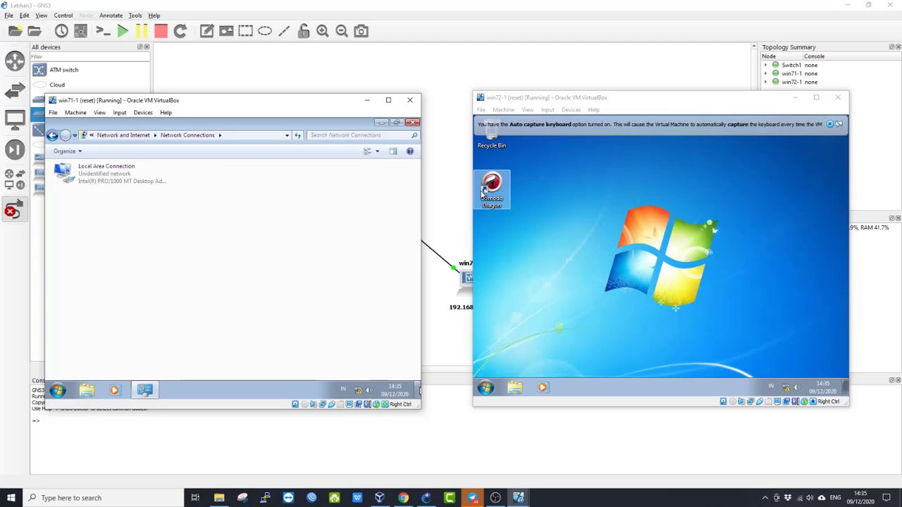
click(589, 505)
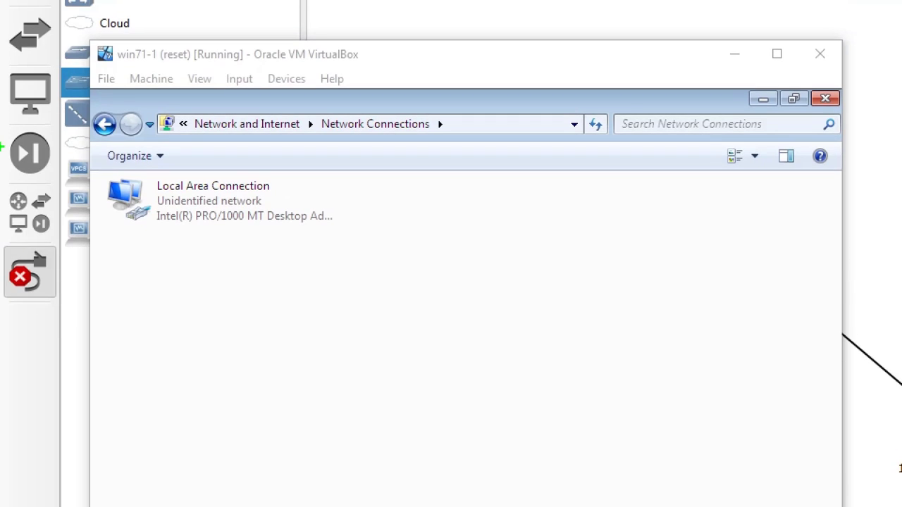
mouse_move(113, 257)
mouse_down()
mouse_move(339, 250)
mouse_move(338, 162)
mouse_move(131, 169)
mouse_move(96, 225)
mouse_move(109, 276)
mouse_up()
key(Escape)
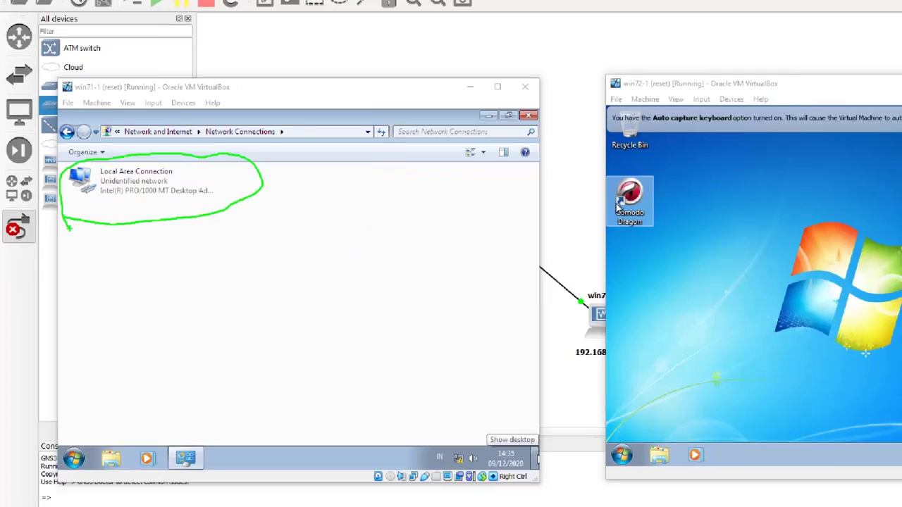
- Open the properties of the Local Area Connection in the win71-1 virtual machine
click(107, 184)
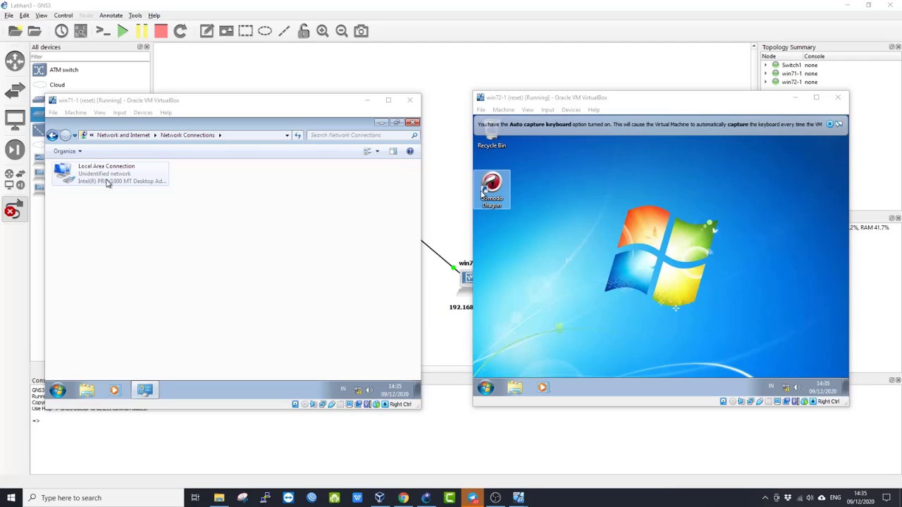
right_click(107, 182)
click(71, 226)
click(76, 200)
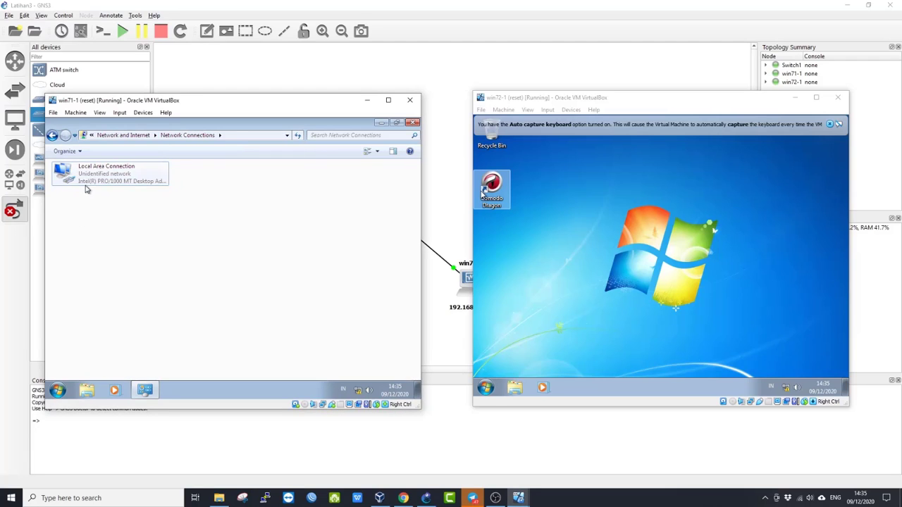
right_click(96, 181)
click(131, 266)
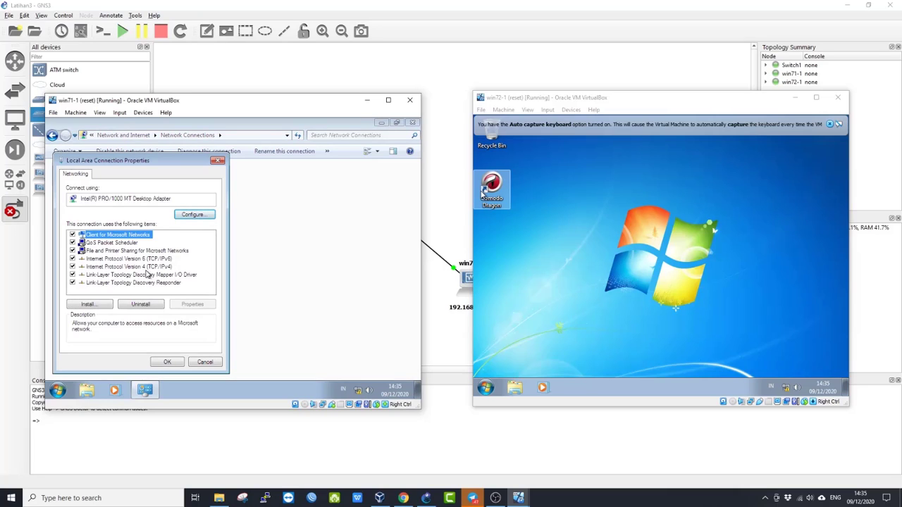
click(558, 499)
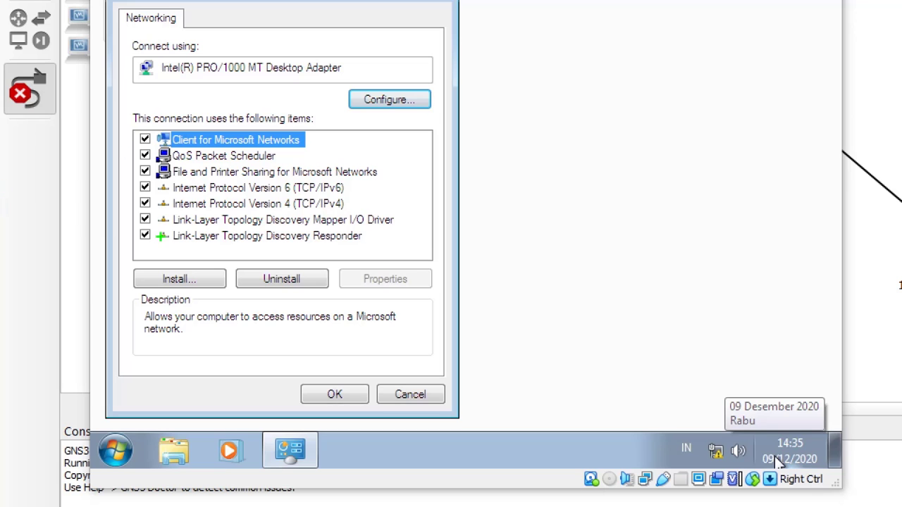
drag(154, 209, 394, 220)
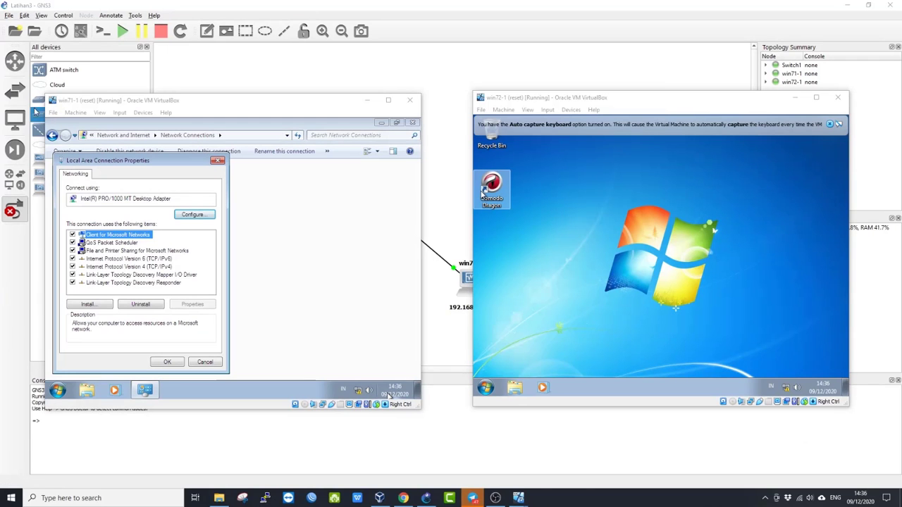
- Assign win71-1 the static IPv4 address 192.168.10.1 with subnet mask 255.255.255.0 and apply the connection settings
double_click(151, 267)
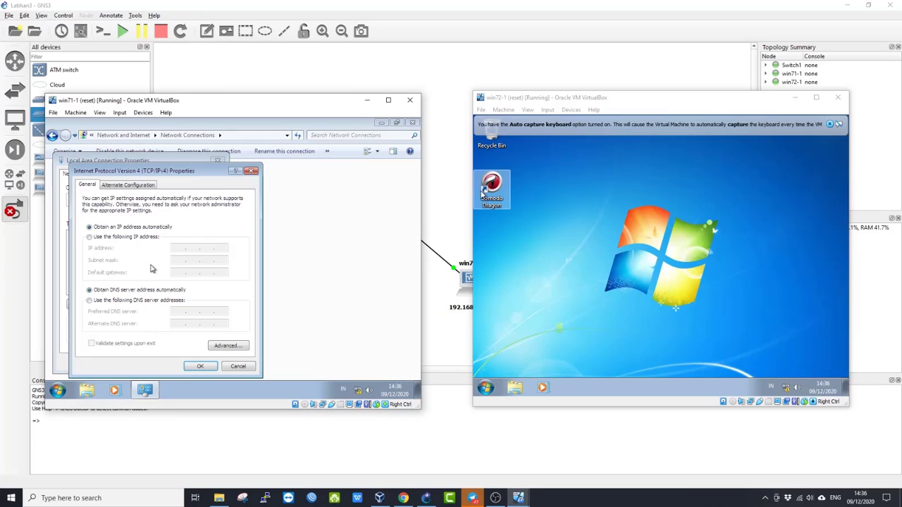
click(111, 238)
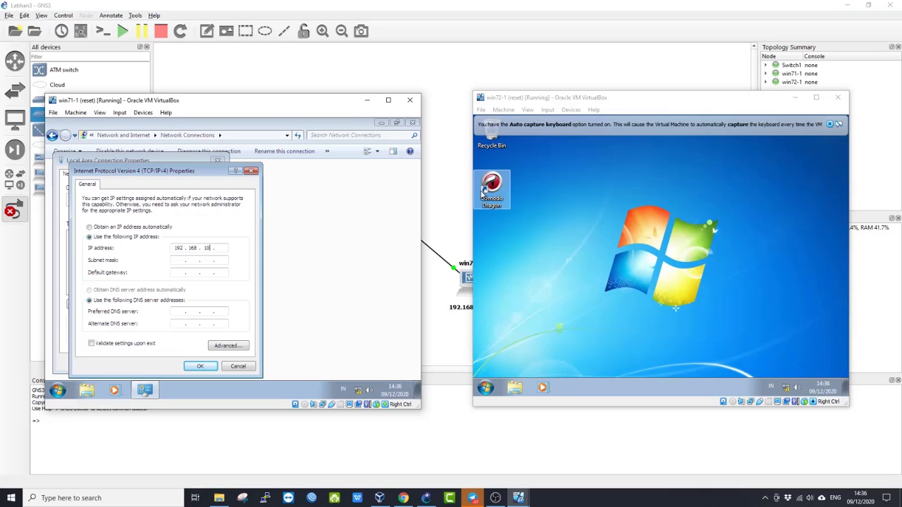
click(180, 261)
click(200, 365)
click(176, 363)
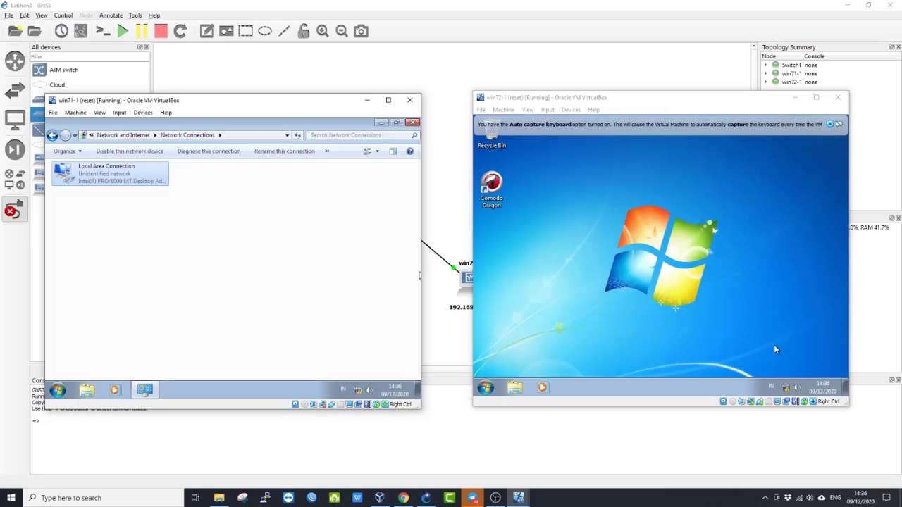
- Open the Network and Sharing Center in win72-1 and go to its adapter settings
mouse_move(788, 388)
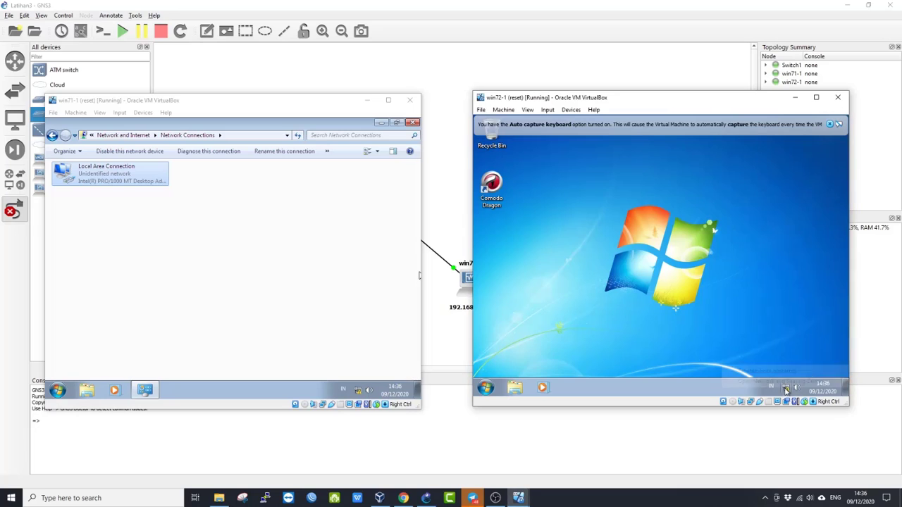
right_click(787, 390)
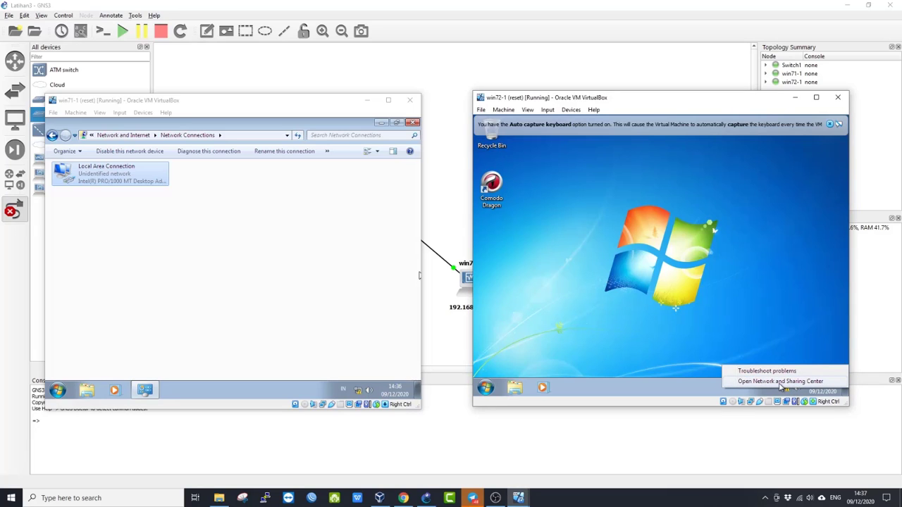
click(780, 382)
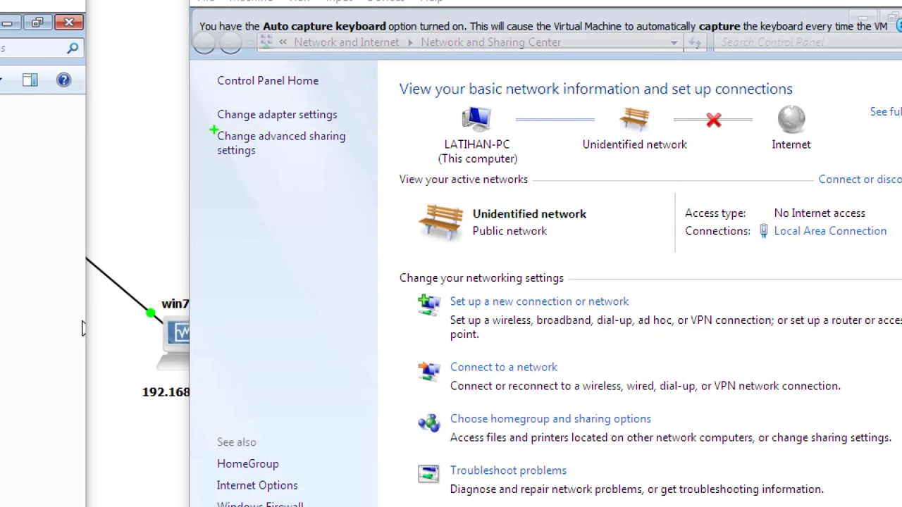
mouse_move(215, 130)
mouse_down()
mouse_move(334, 124)
mouse_move(363, 132)
mouse_up()
key(Escape)
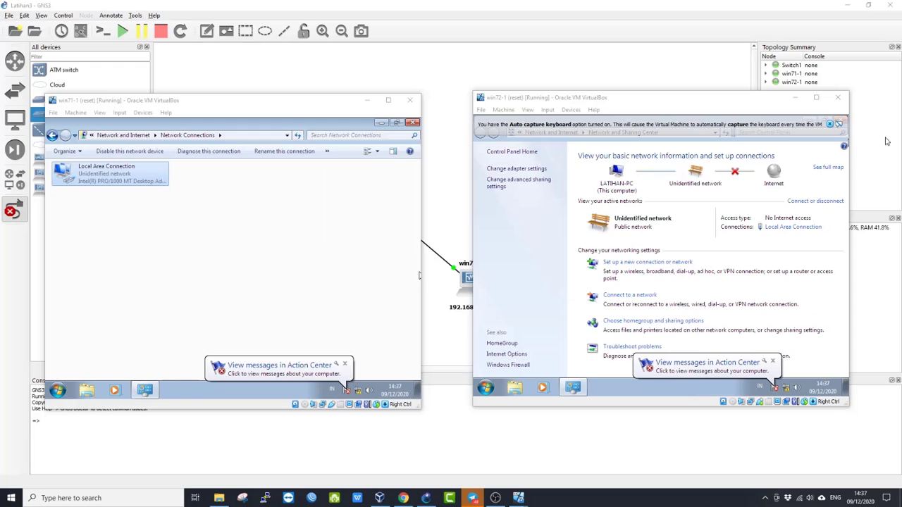
click(516, 169)
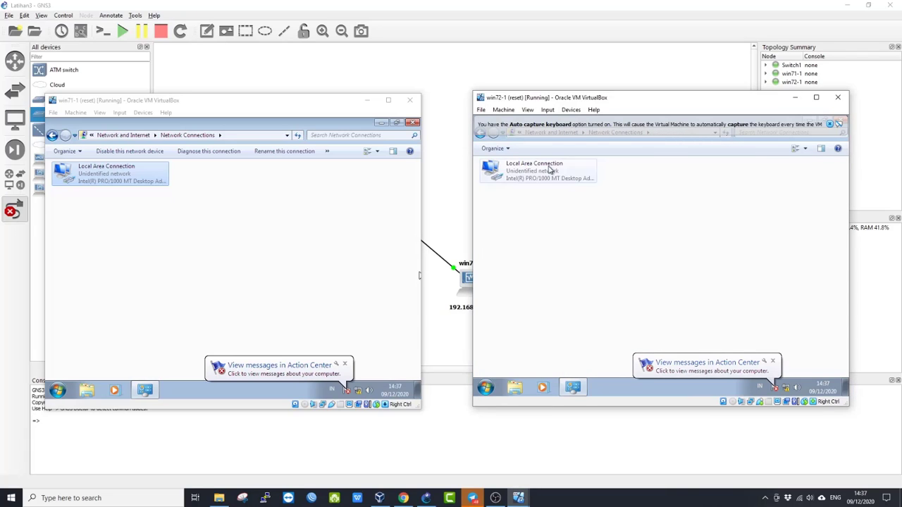
- Open the TCP/IPv4 properties of win72-1's Local Area Connection and switch to a manually specified IP address
right_click(550, 169)
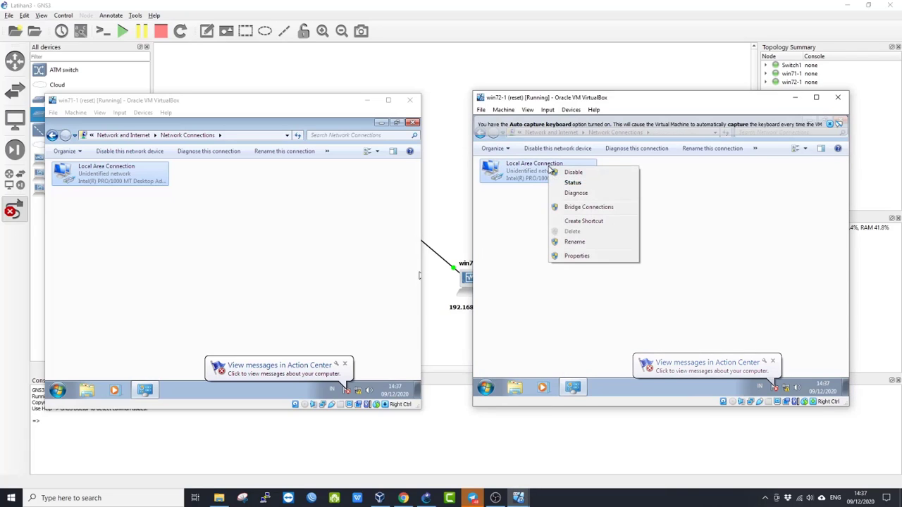
click(577, 256)
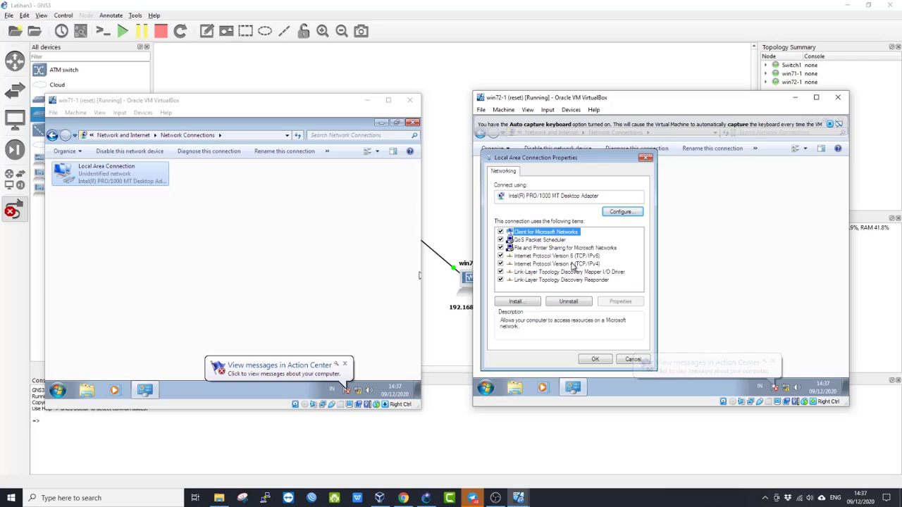
double_click(575, 265)
click(578, 236)
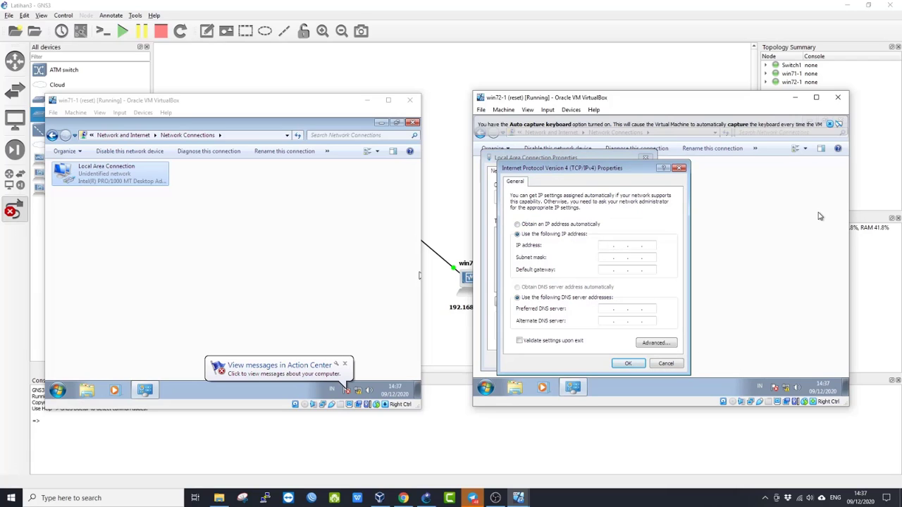
- Set win72-1's IP address to 192.168.10.2 with subnet mask 255.255.255.0 and apply the connection settings
click(648, 246)
text(192)
text(1681)
text(0.1)
text(2)
click(606, 257)
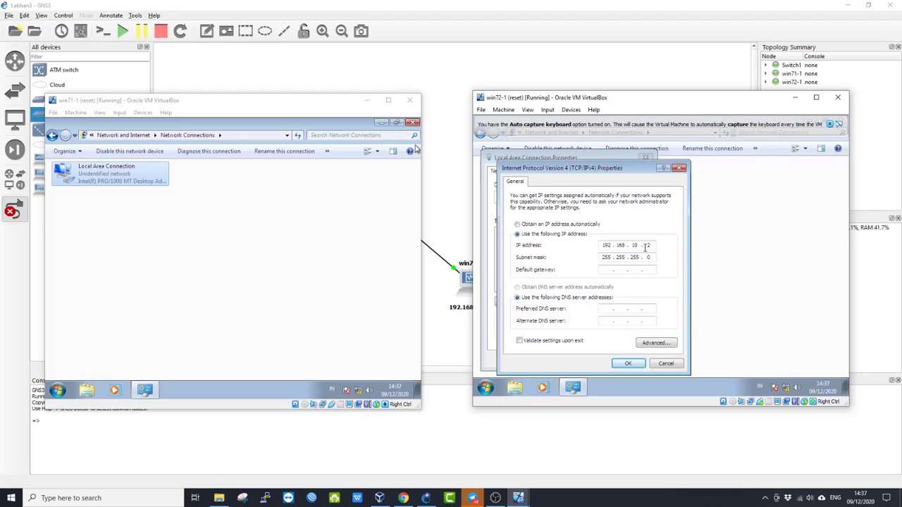
click(628, 363)
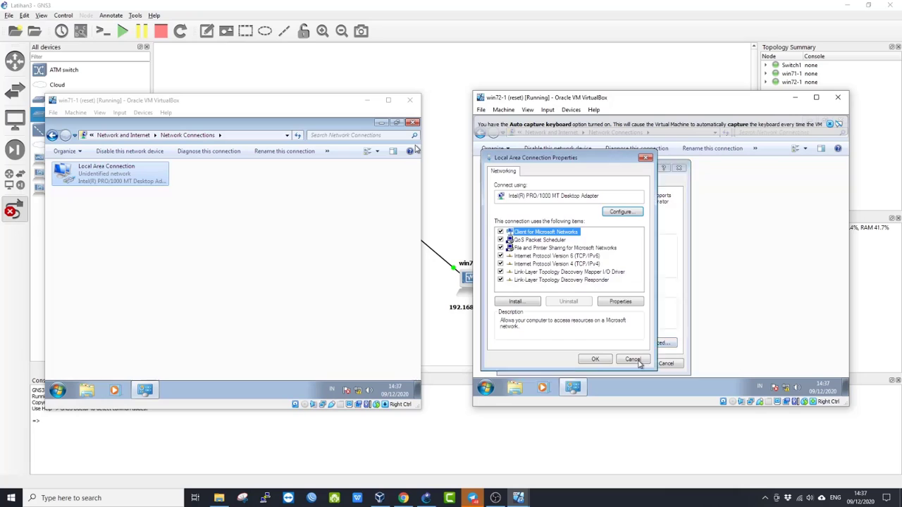
click(595, 360)
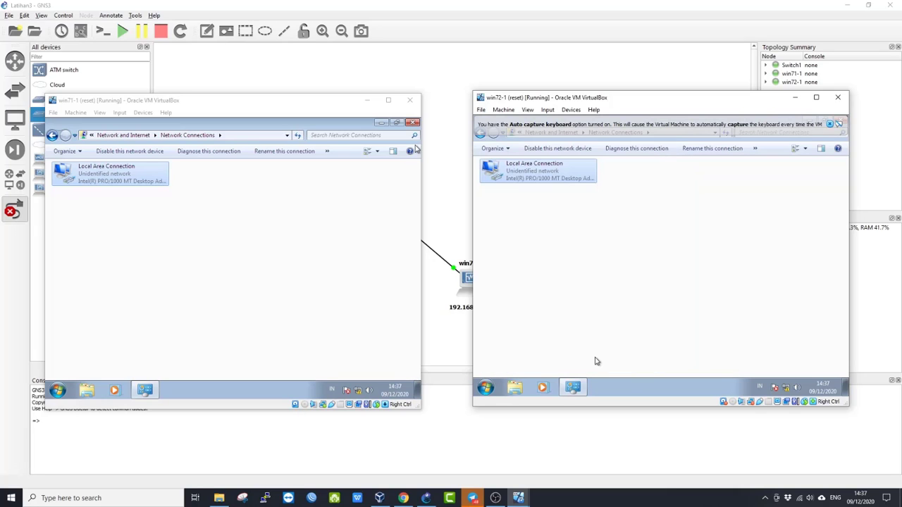
- Dismiss the auto capture keyboard notice in win72-1 and check the address in its Local Area Connection details
click(830, 125)
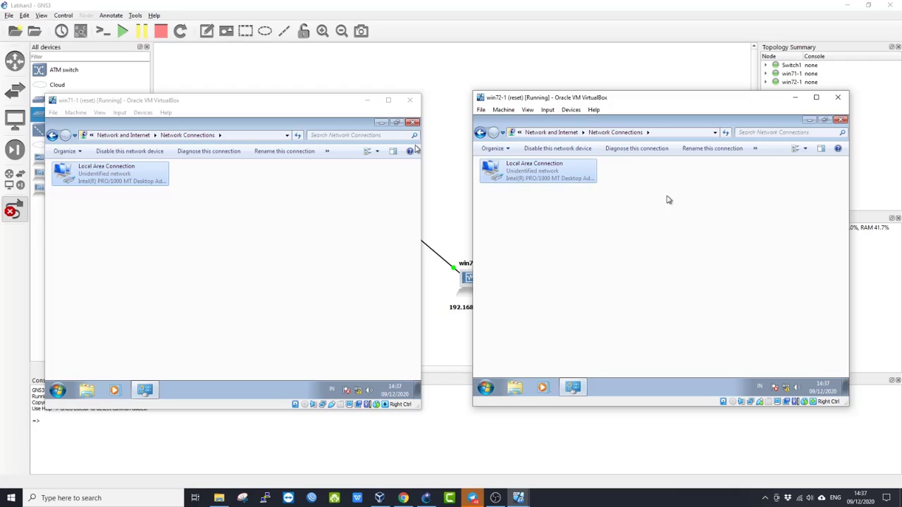
double_click(541, 174)
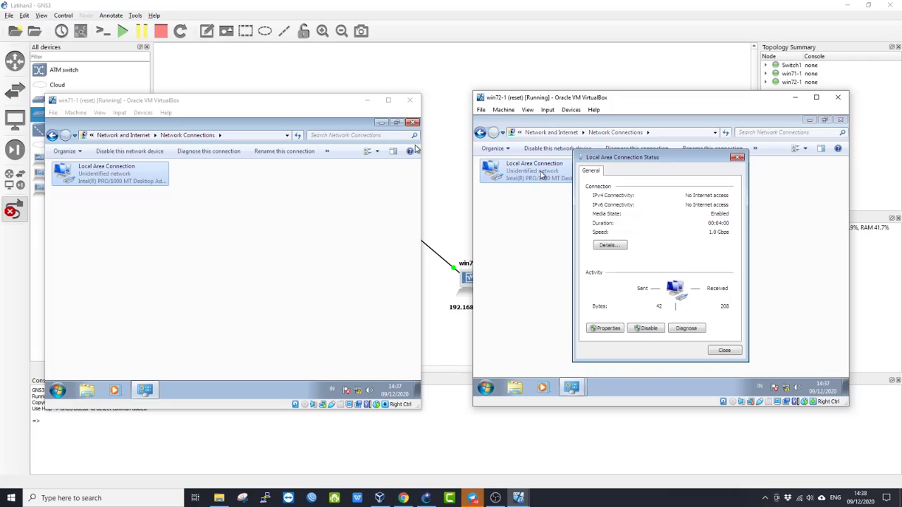
click(610, 246)
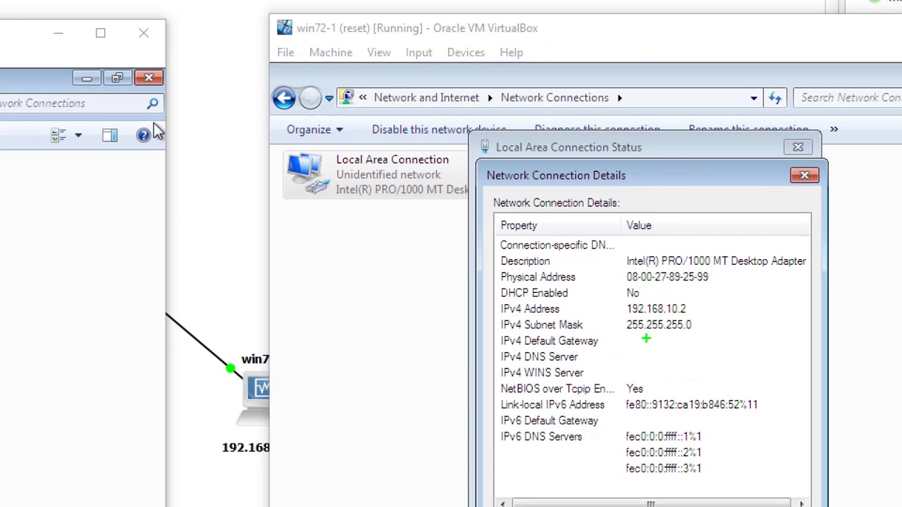
drag(669, 157, 745, 124)
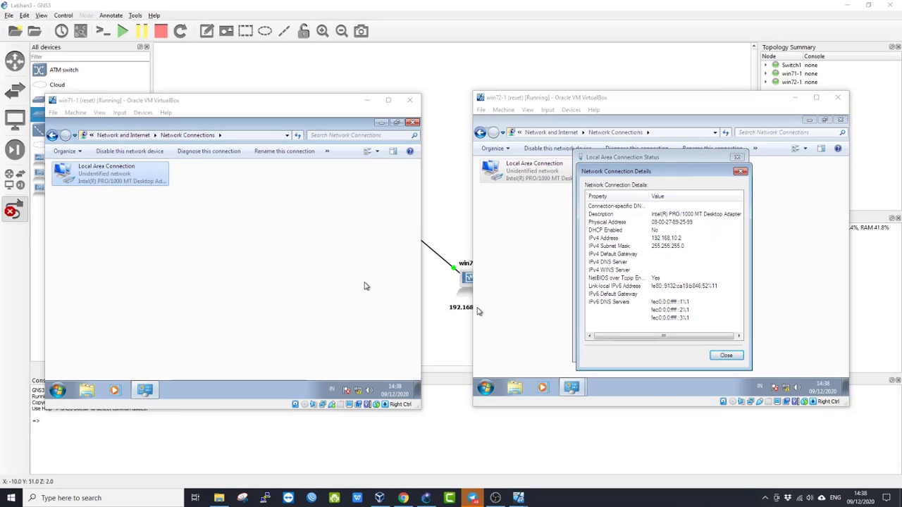
- Check the IPv4 address and subnet mask in win71-1's Local Area Connection details, then close them
click(235, 259)
double_click(88, 171)
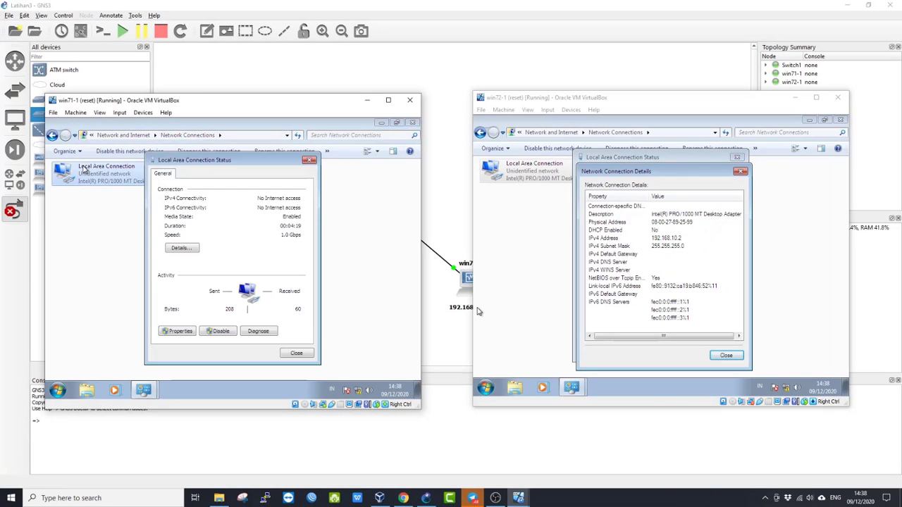
click(182, 248)
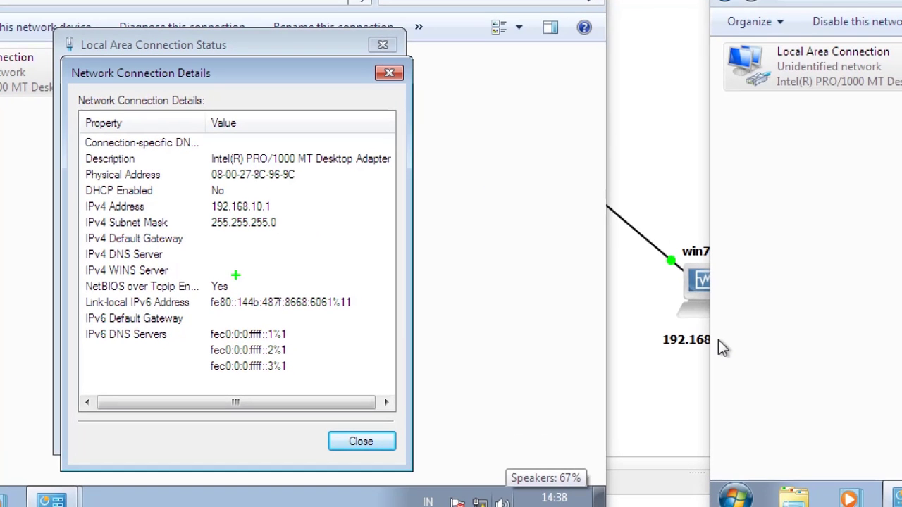
drag(213, 257, 258, 222)
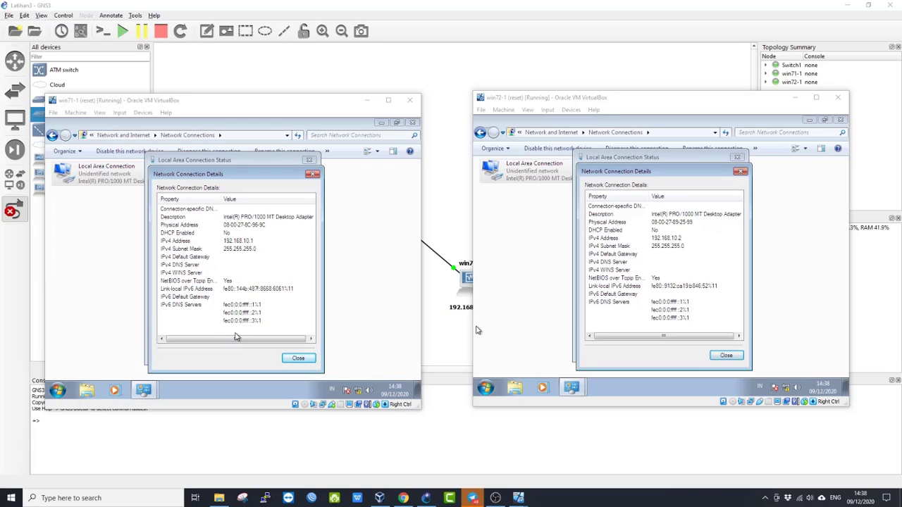
click(353, 333)
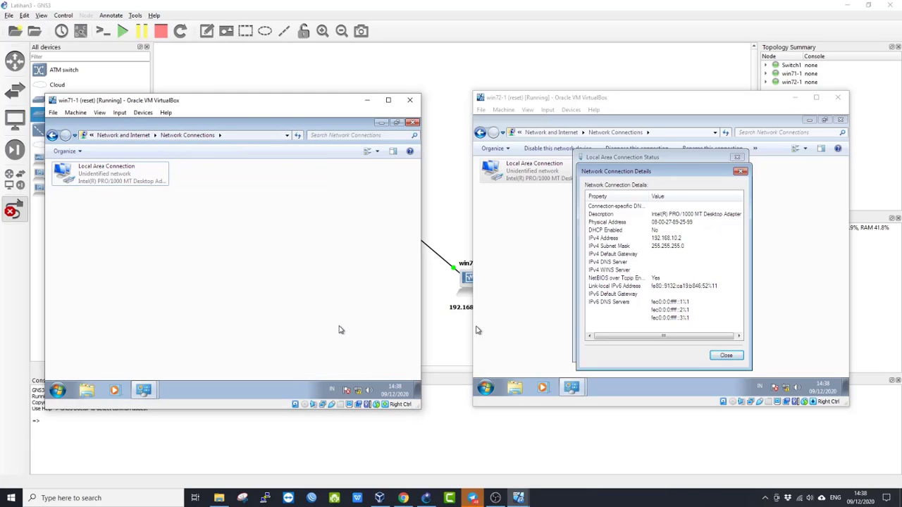
- Ping 192.168.10.2 from a command prompt in win71-1, then close the prompt and win72-1's connection details
key(super+r)
key(Return)
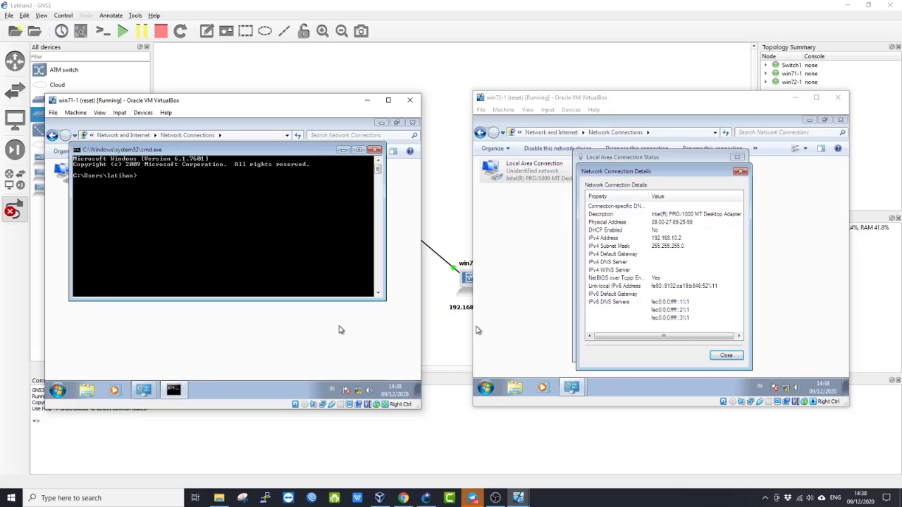
text(ping 192.168.10.2)
key(Return)
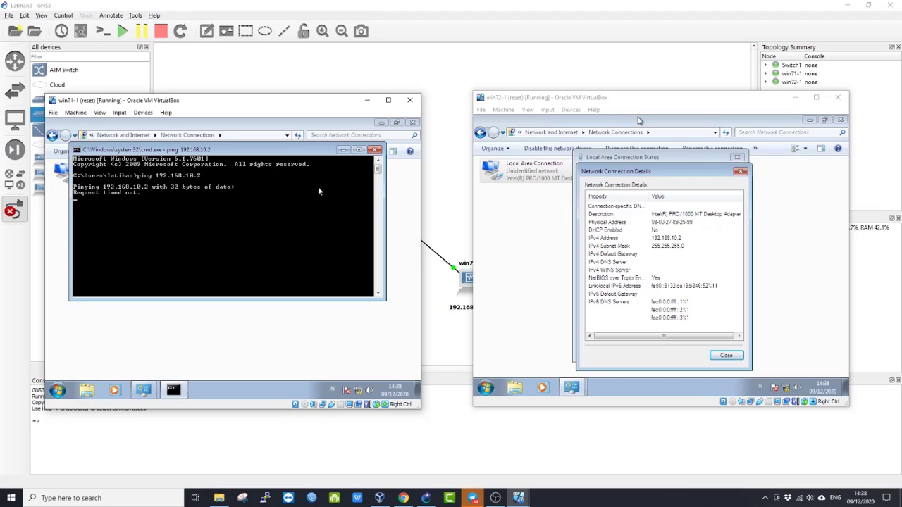
click(375, 151)
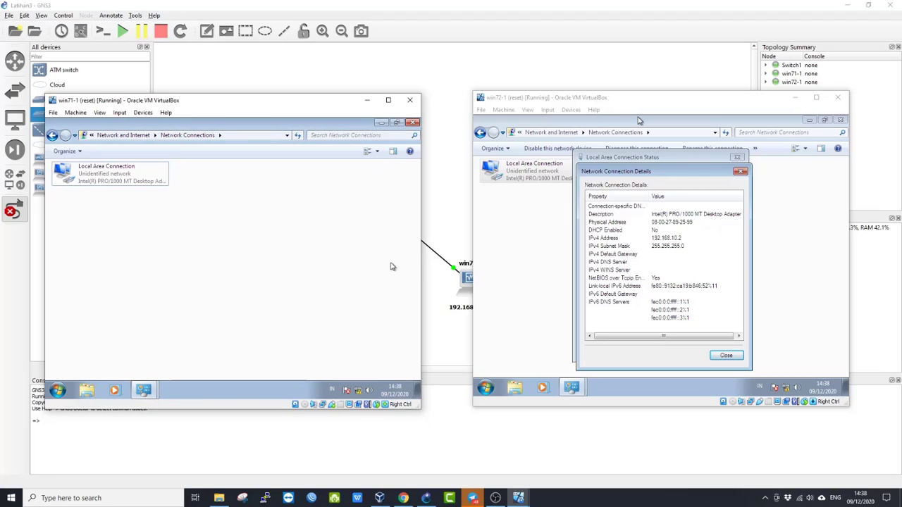
click(740, 172)
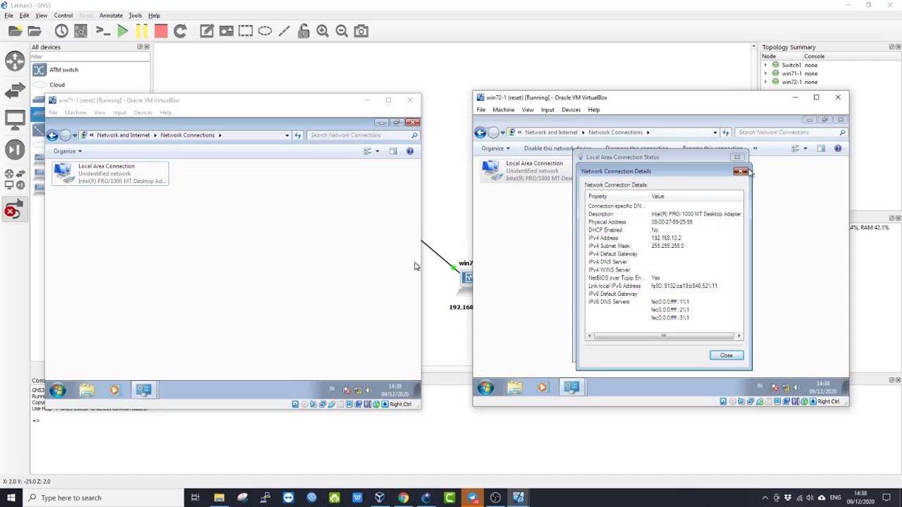
- Close win72-1's connection status, look at its Windows Firewall page, and close the network windows
click(738, 158)
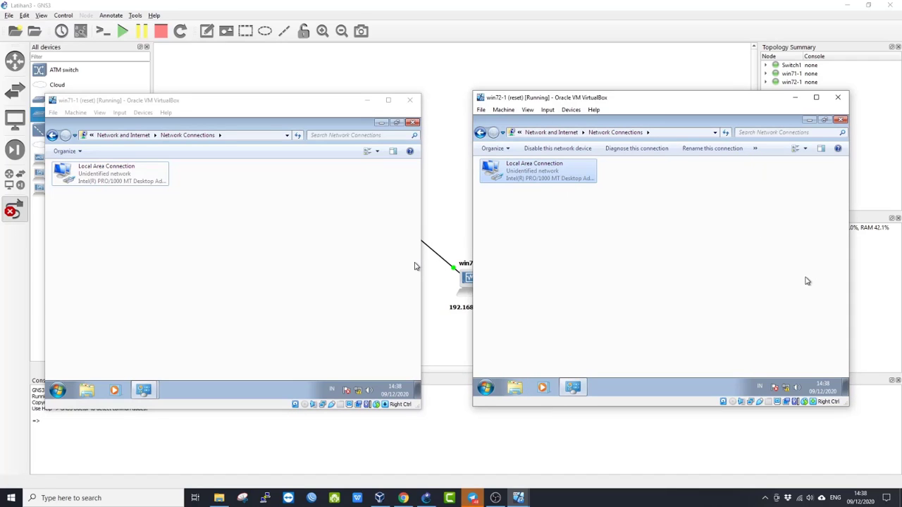
right_click(787, 389)
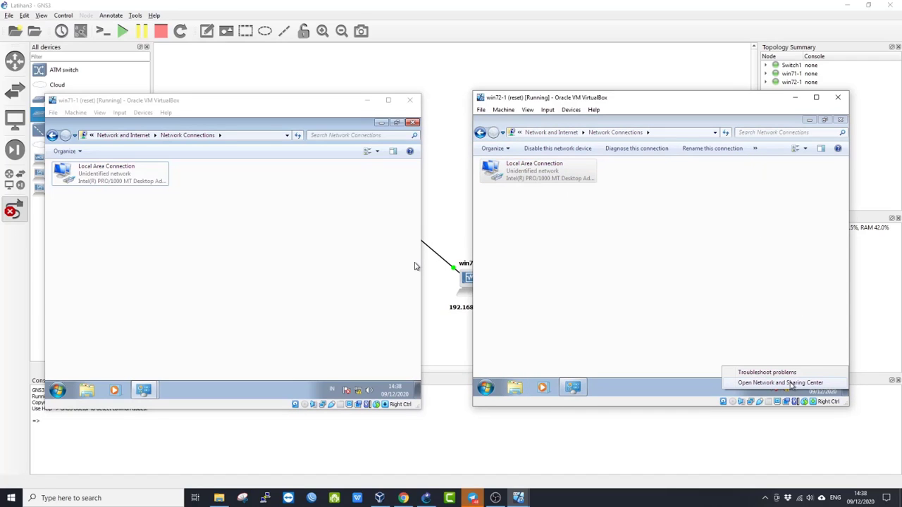
click(783, 383)
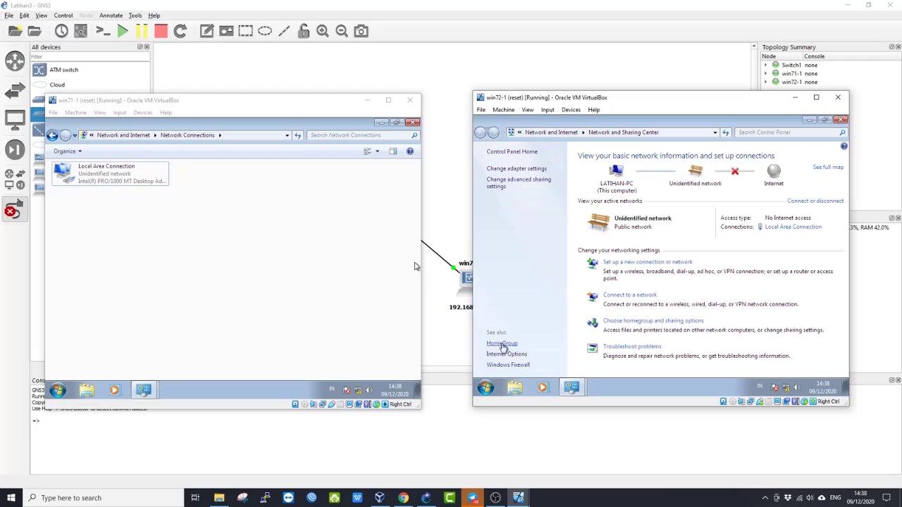
click(508, 364)
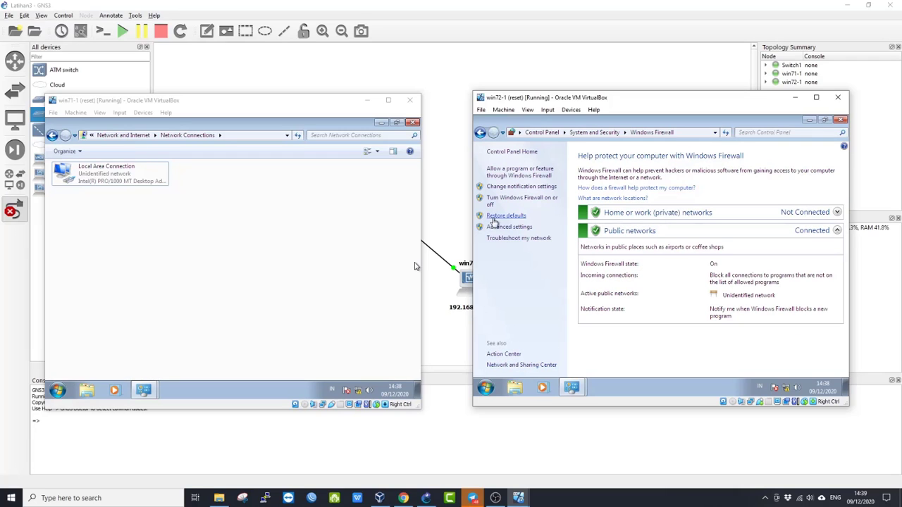
click(480, 132)
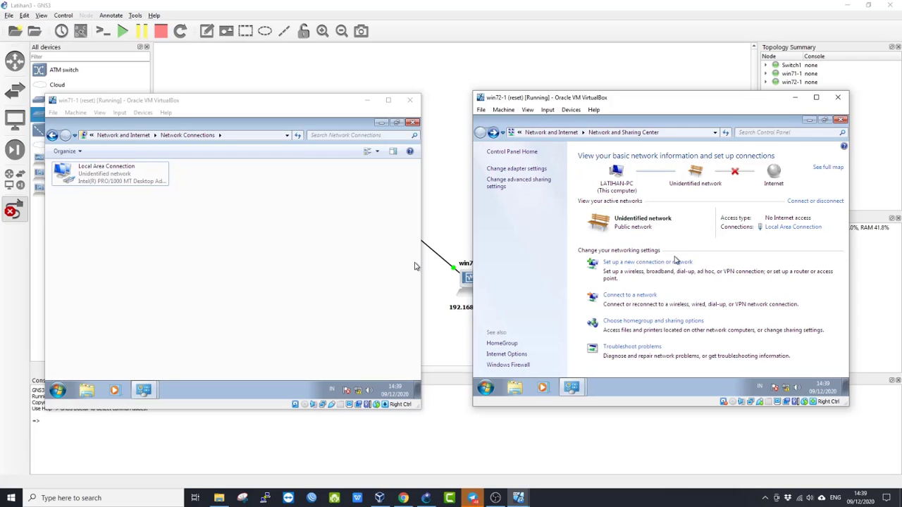
click(845, 121)
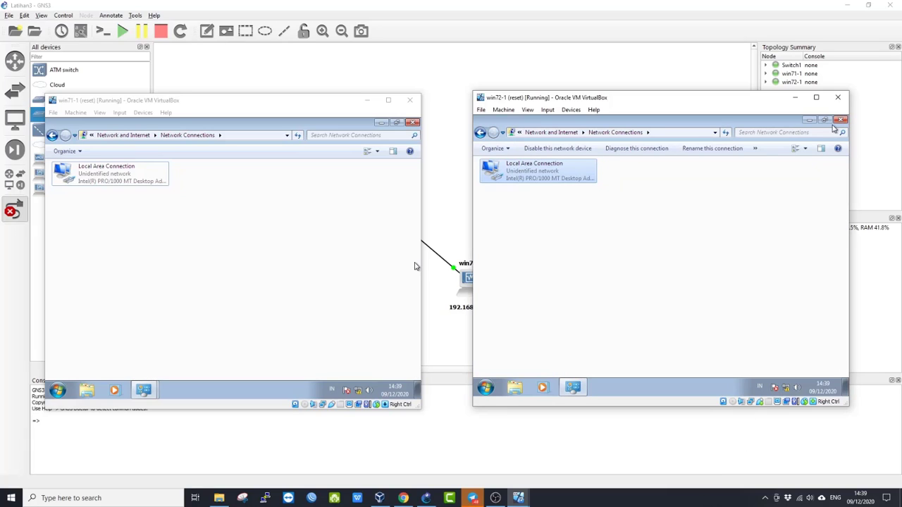
click(845, 122)
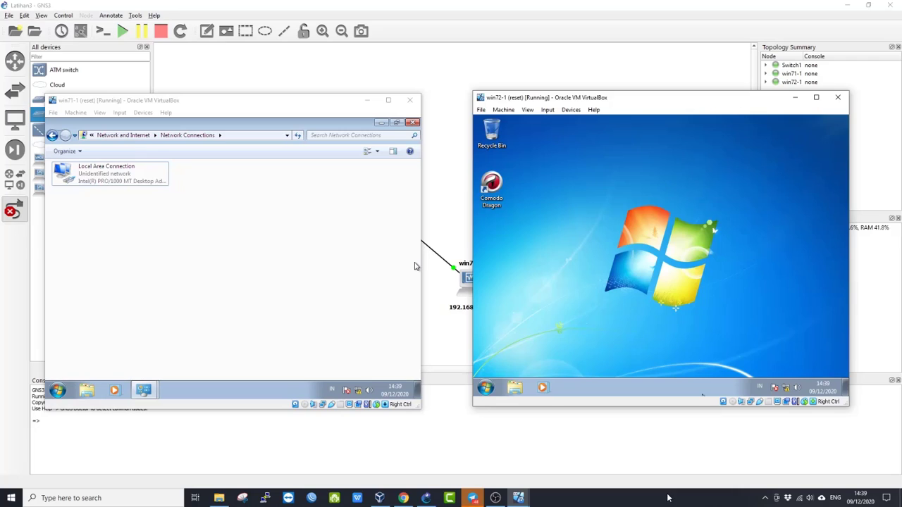
- Open the Windows Firewall page in win72-1 from its Network and Sharing Center
right_click(790, 387)
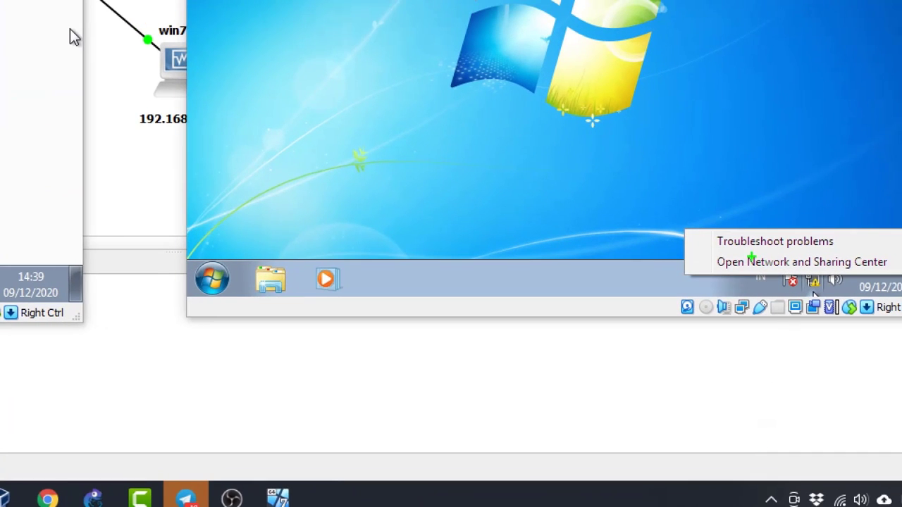
mouse_move(705, 277)
mouse_down()
mouse_move(802, 285)
mouse_move(901, 272)
mouse_up()
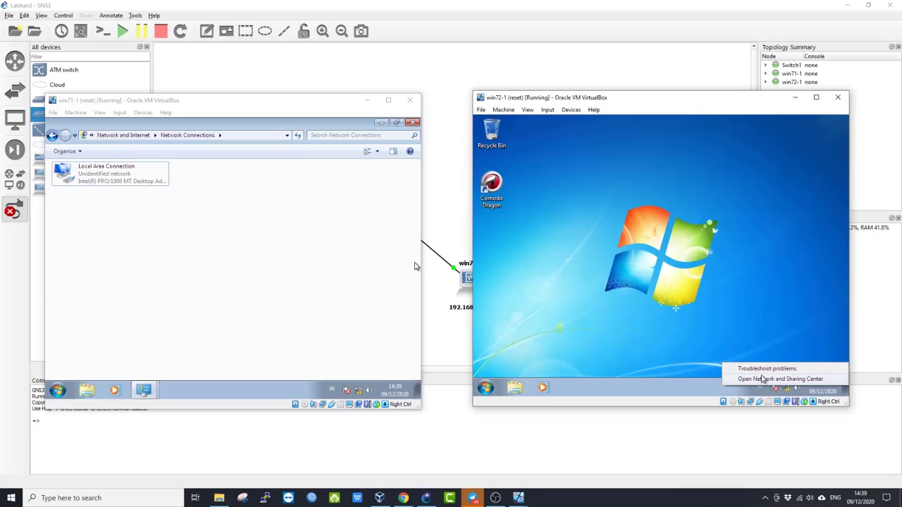
click(747, 262)
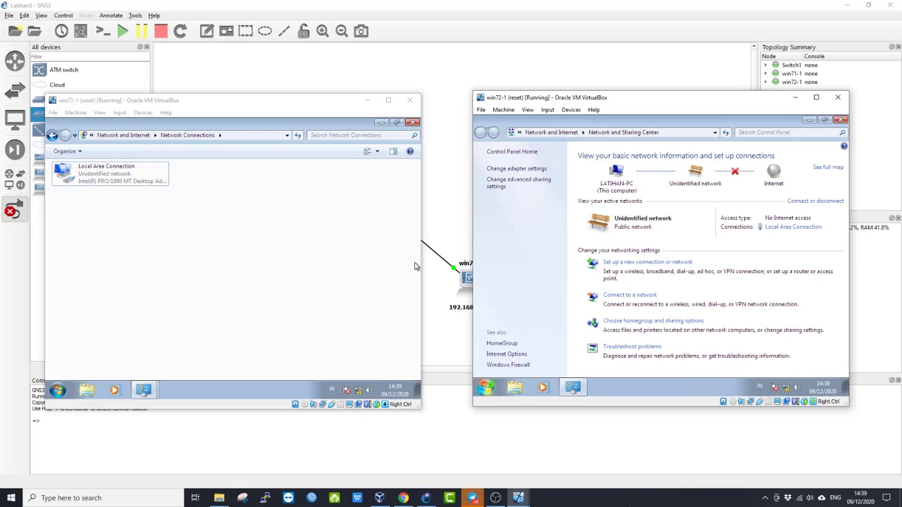
click(628, 505)
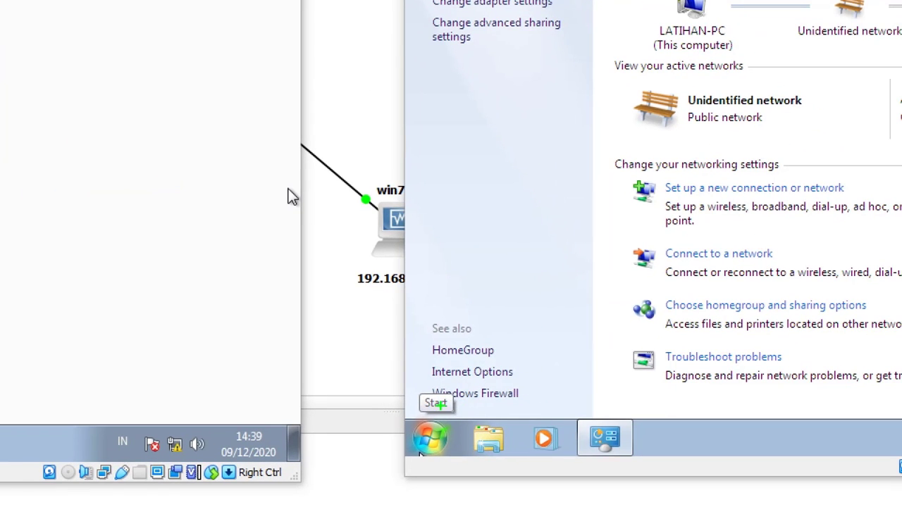
drag(490, 374, 526, 372)
drag(511, 409, 571, 403)
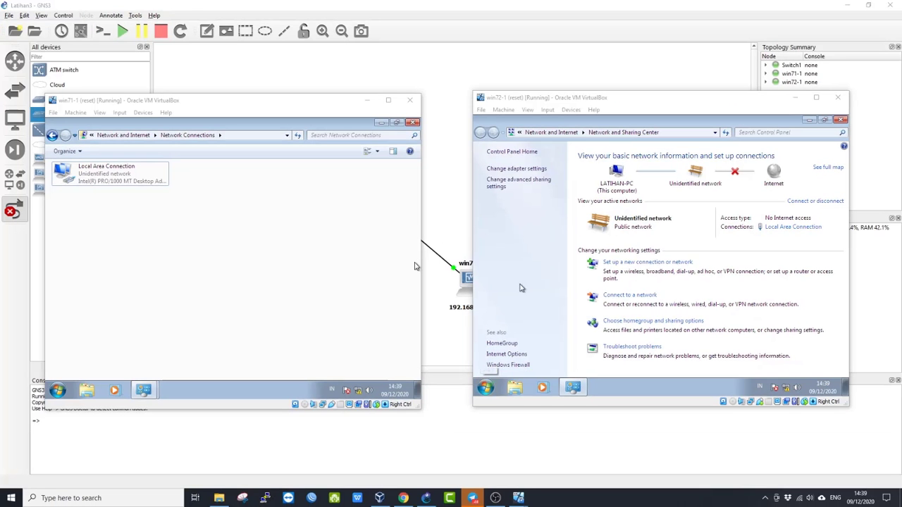
click(475, 393)
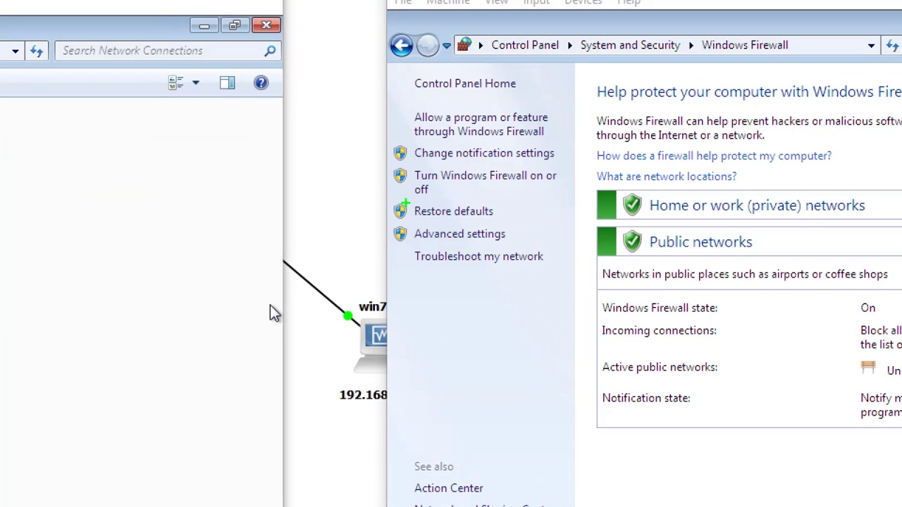
mouse_move(402, 204)
mouse_down()
mouse_move(513, 195)
mouse_move(575, 172)
mouse_move(415, 155)
mouse_up()
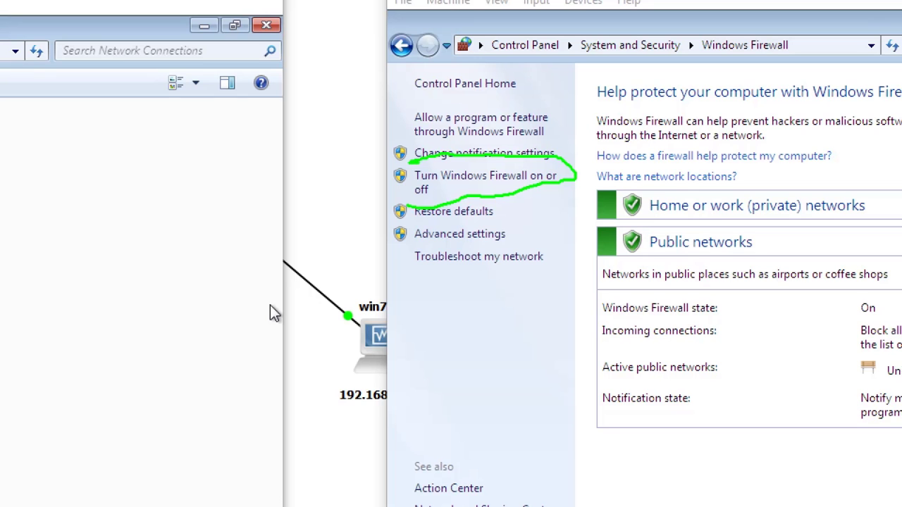
key(Escape)
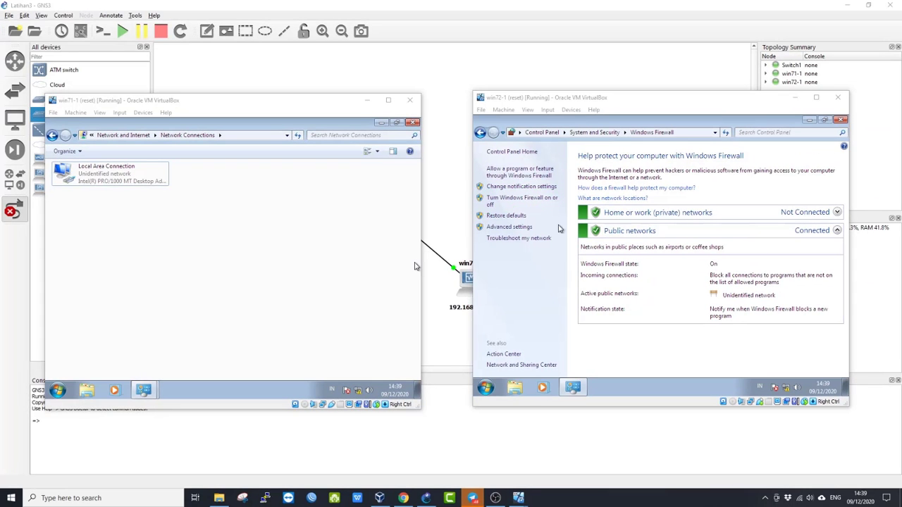
- Turn off Windows Firewall in win72-1 for both home or work (private) and public network locations
click(524, 182)
click(542, 204)
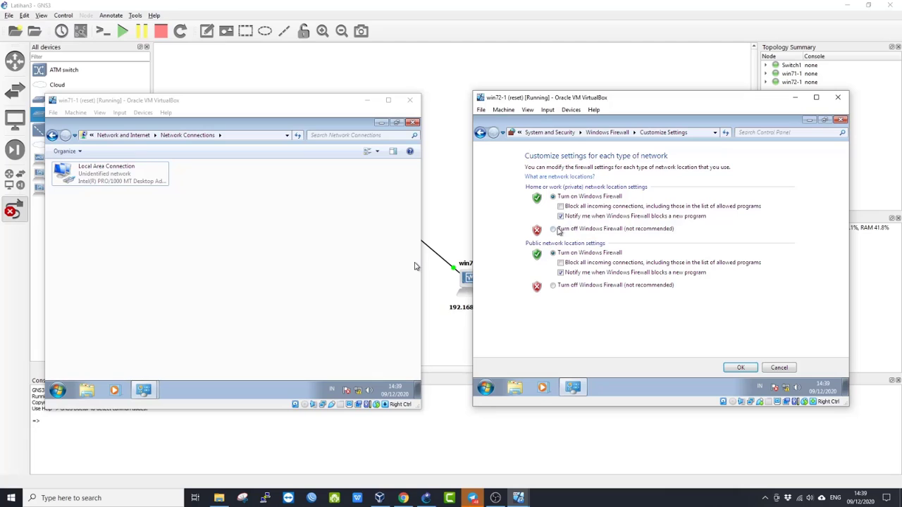
click(553, 228)
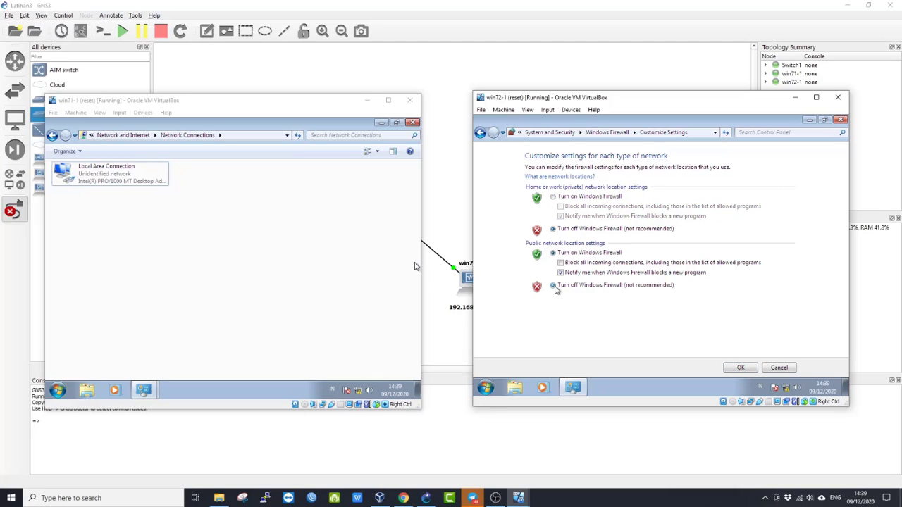
click(552, 285)
click(739, 367)
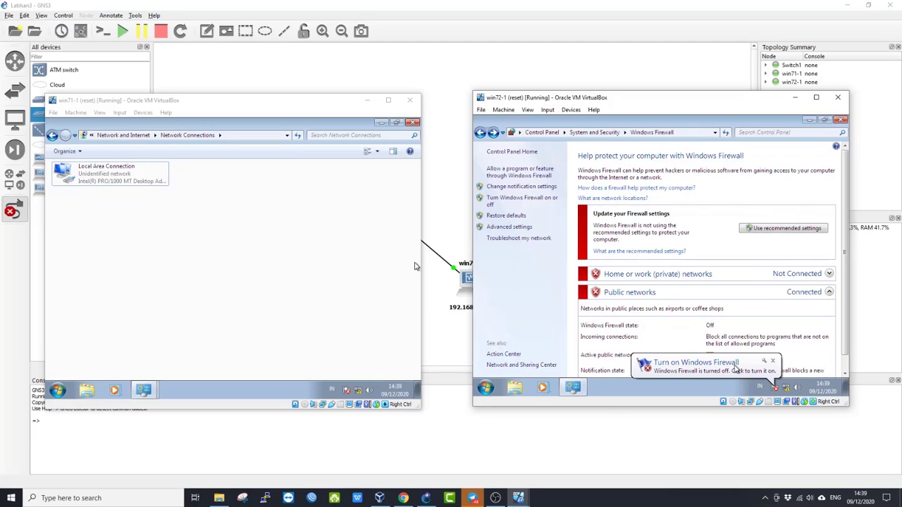
- Turn off Windows Firewall in win71-1 for both home or work (private) and public network locations
click(111, 324)
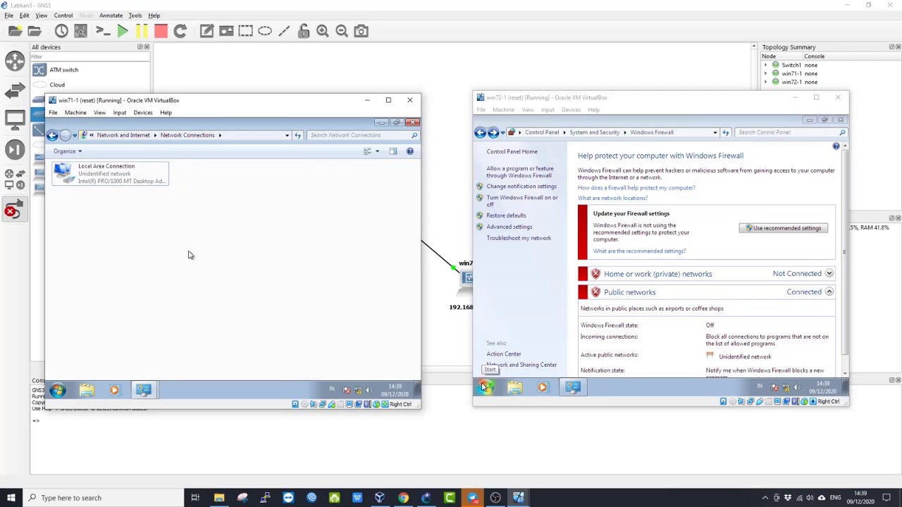
click(53, 135)
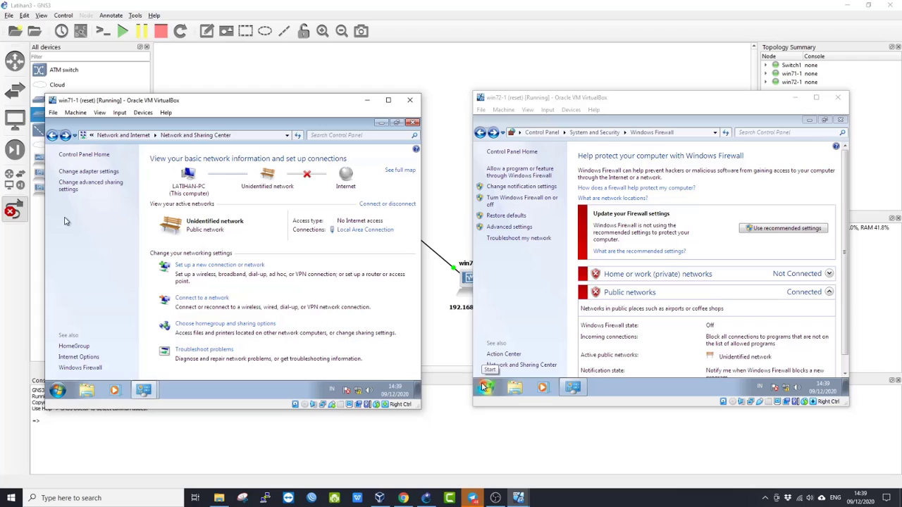
click(79, 368)
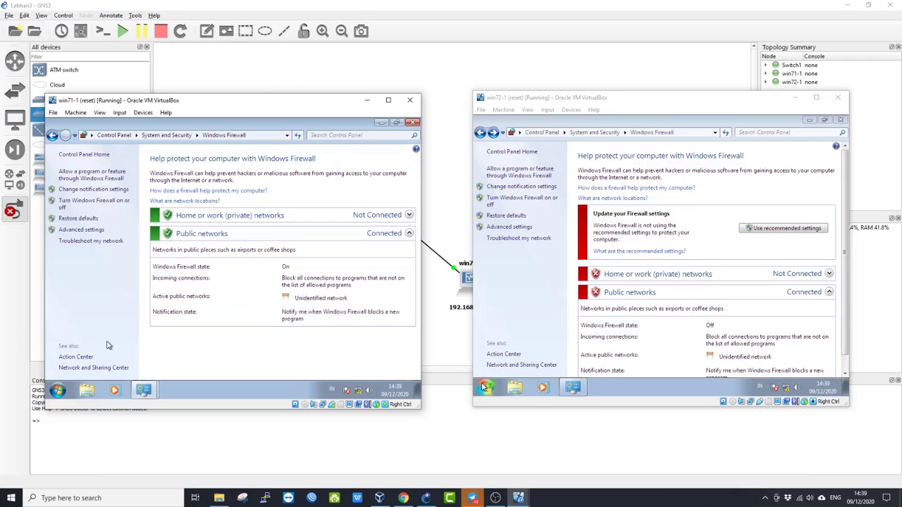
click(76, 207)
click(129, 232)
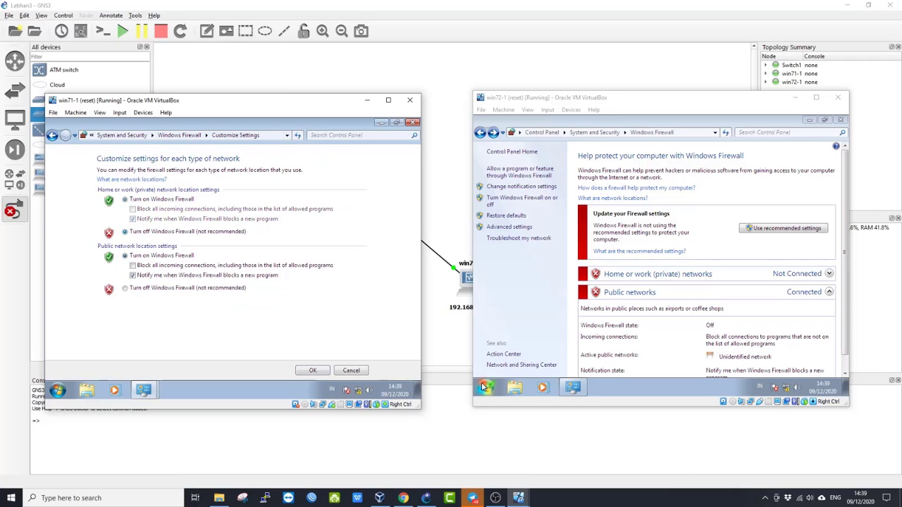
click(127, 288)
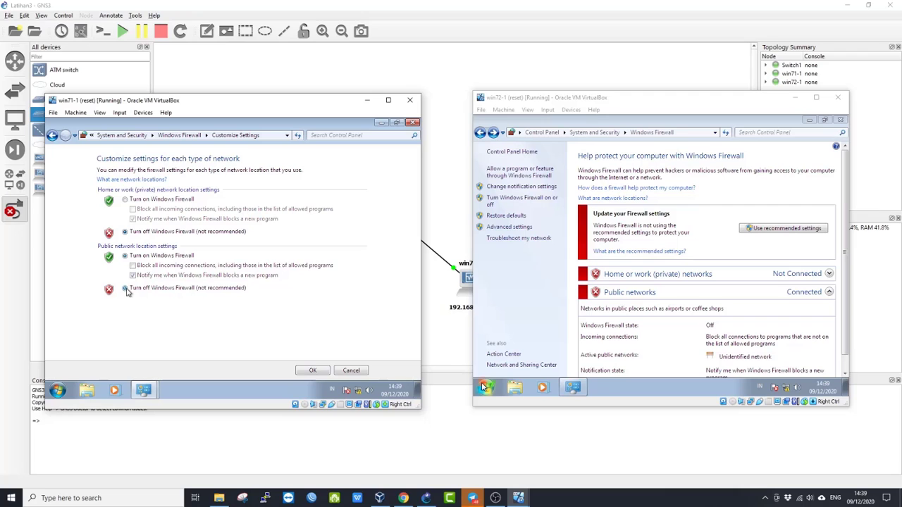
click(313, 370)
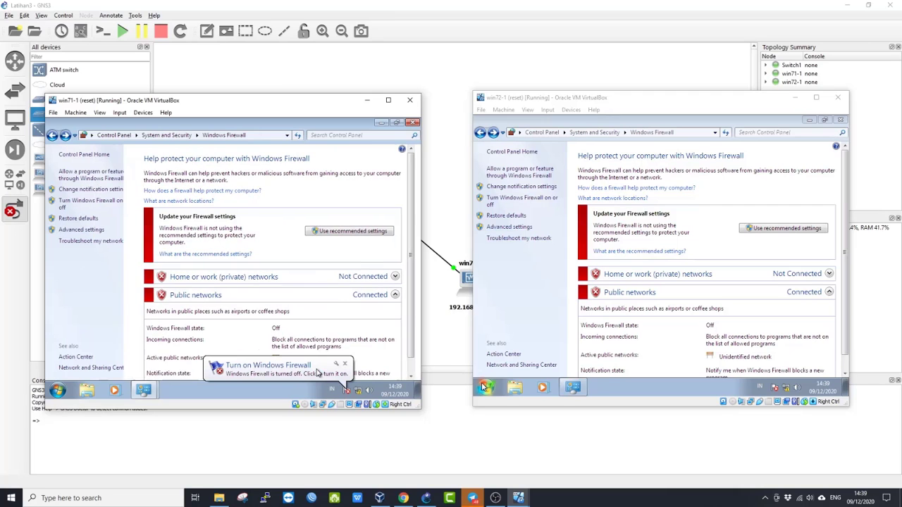
- Close win71-1's firewall and connection windows and ping 192.168.10.2 from a command prompt there
click(414, 122)
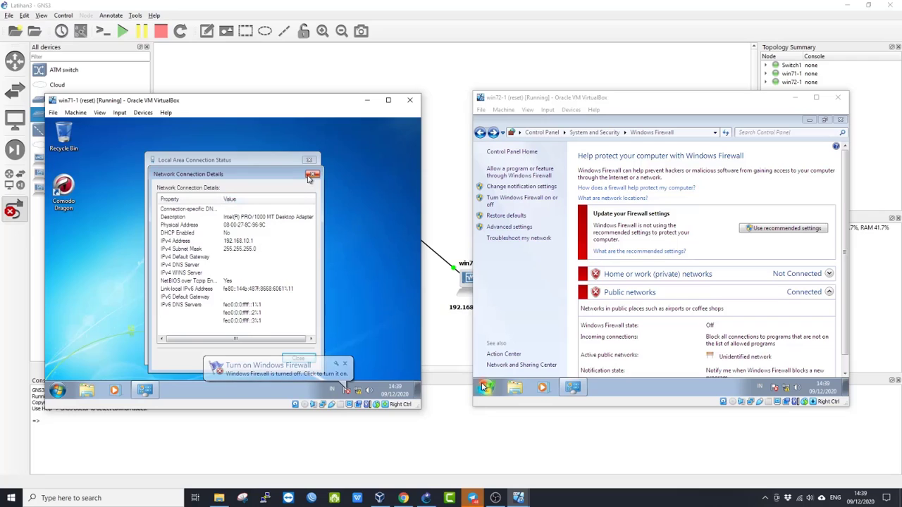
click(312, 174)
click(309, 162)
key(super+r)
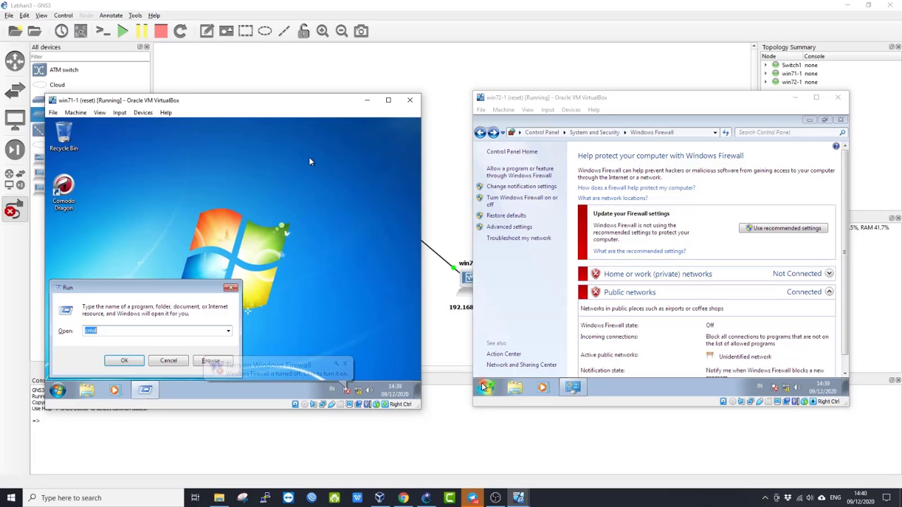
key(Return)
text(pi)
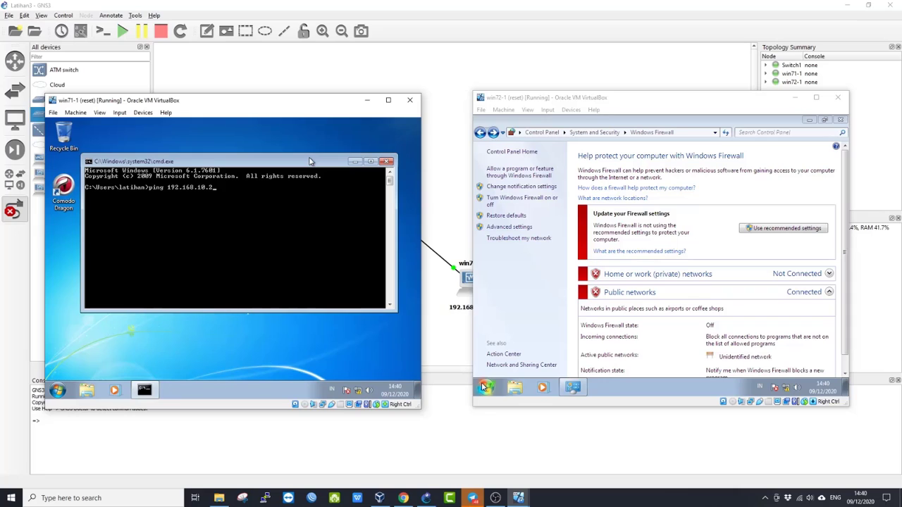
text(ng 192.168.10.2)
key(Return)
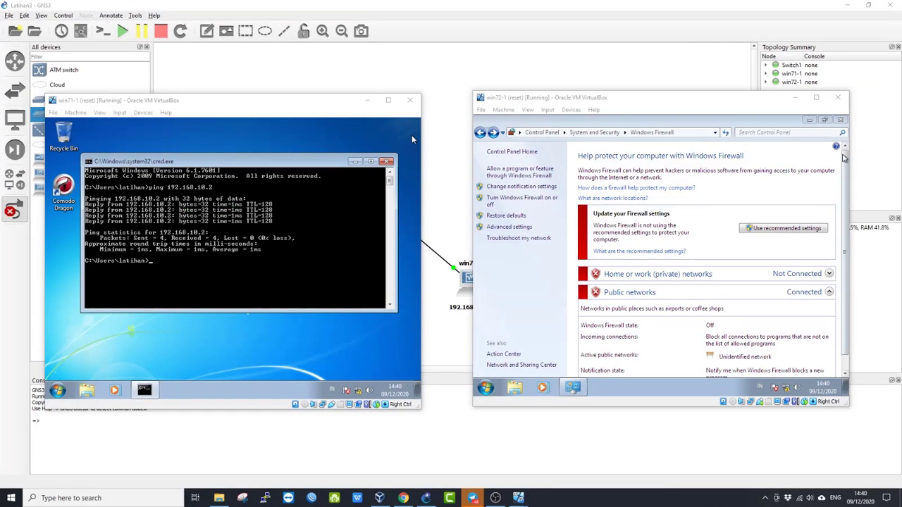
- Close the firewall window in win72-1 and ping 192.168.10.1 from a command prompt there
click(840, 120)
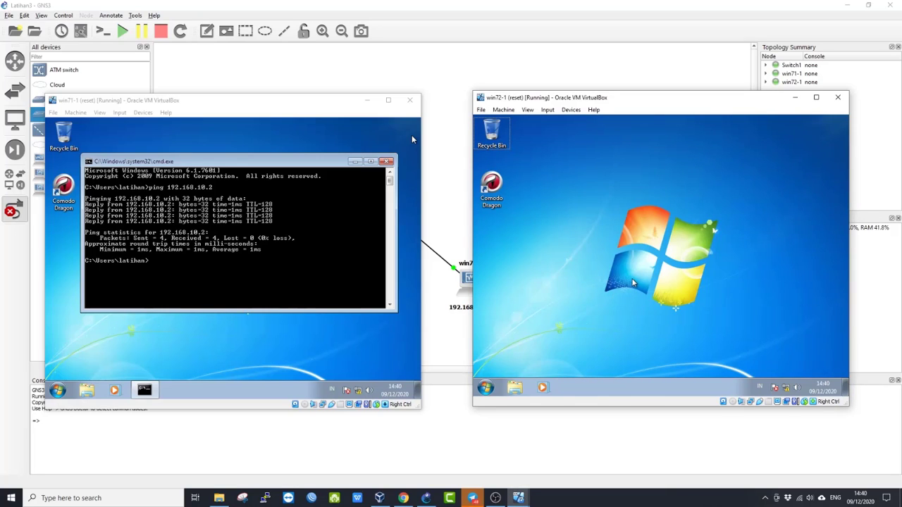
key(super+r)
key(Return)
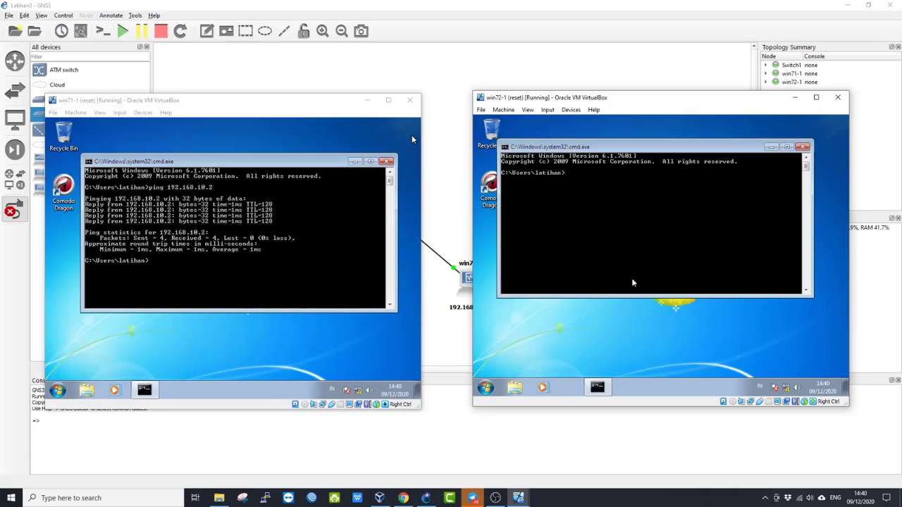
text(ping 192.168)
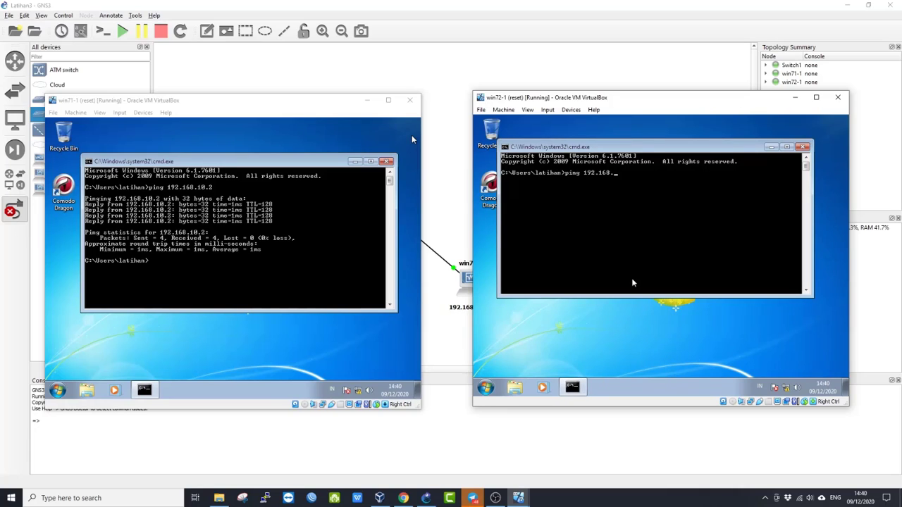
text(.10.1)
key(Return)
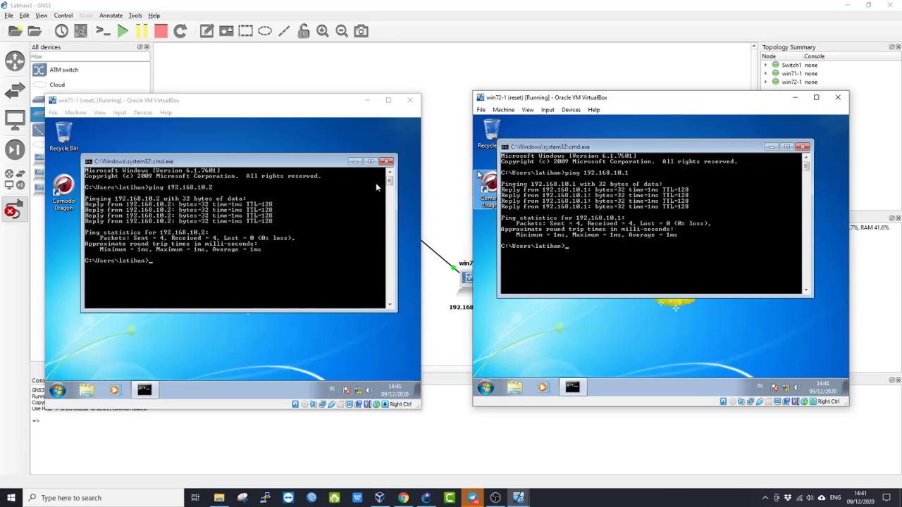
- Replace win71-1's command prompt with its Libraries window and close the Documents library window in win72-1
click(387, 162)
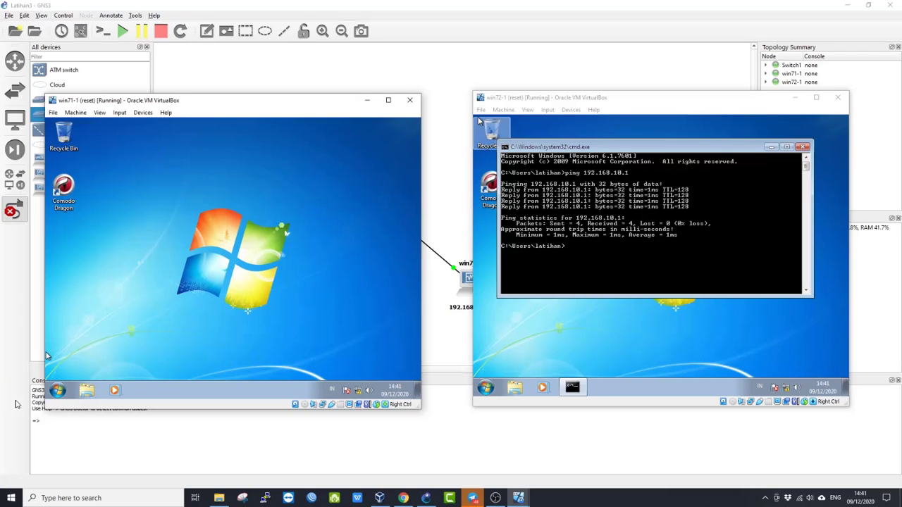
click(86, 392)
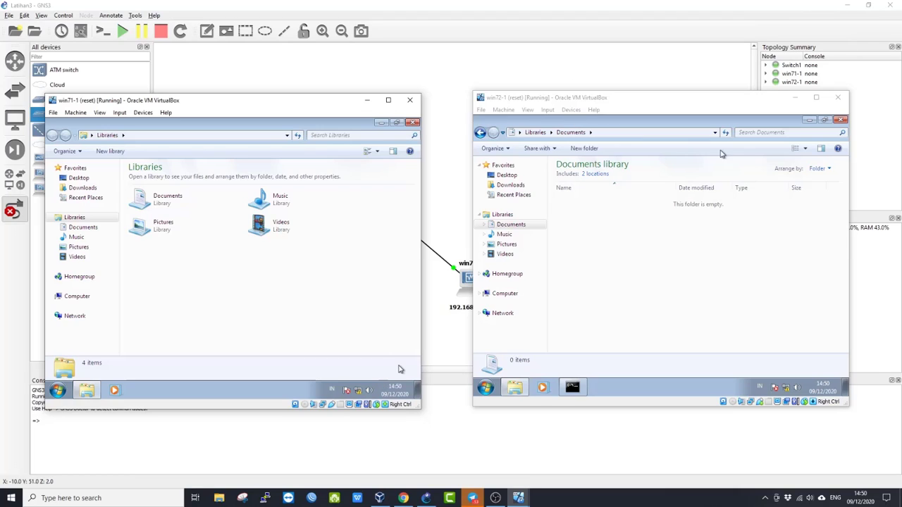
click(843, 122)
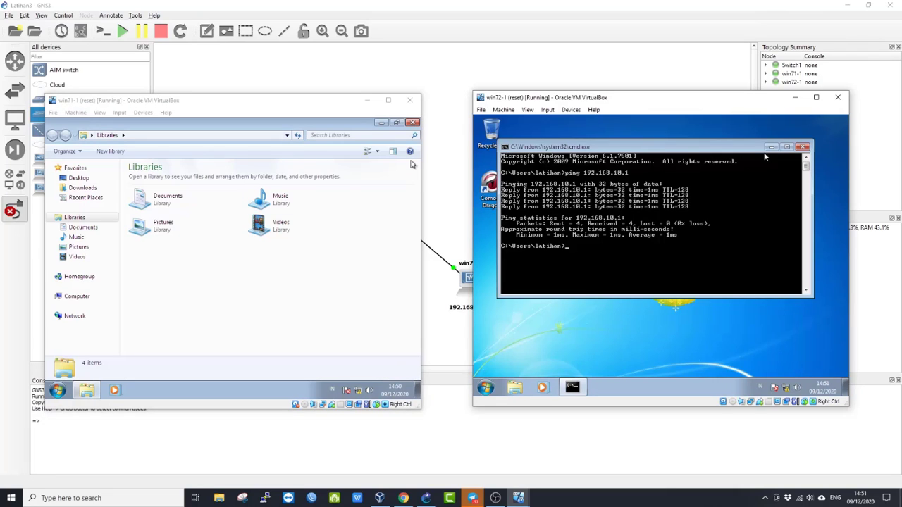
- Open the Documents library in win71-1's Explorer window
click(212, 261)
click(163, 204)
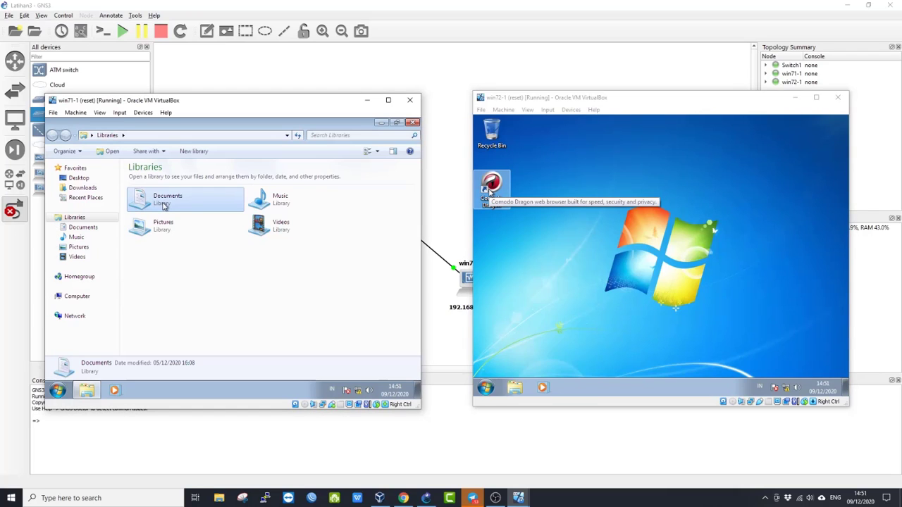
double_click(163, 204)
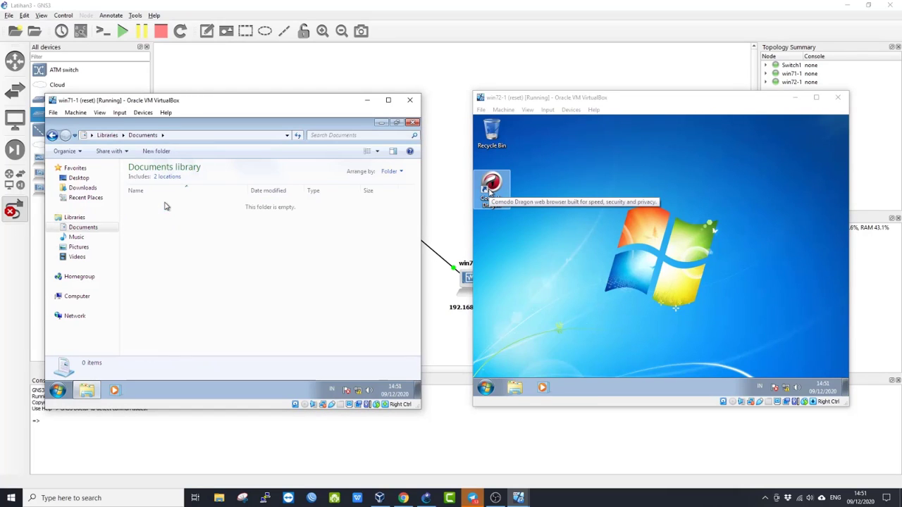
right_click(192, 224)
click(158, 249)
click(79, 298)
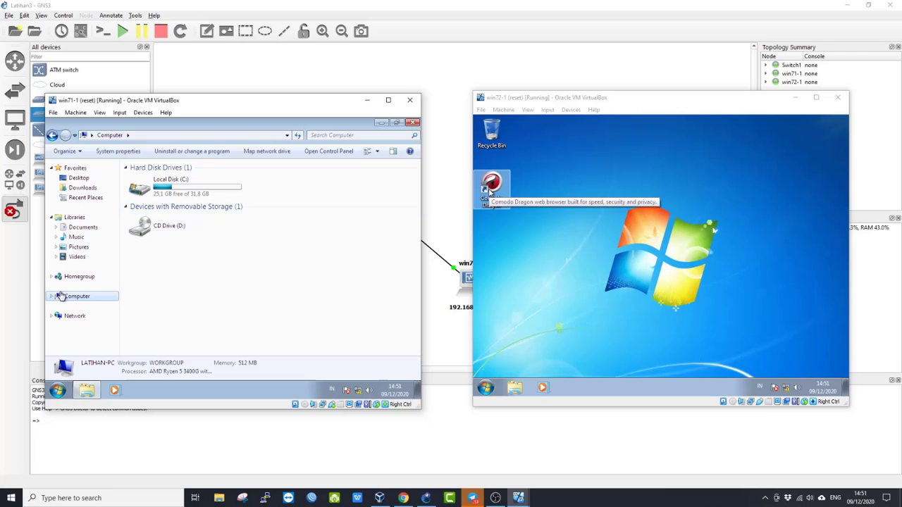
click(83, 227)
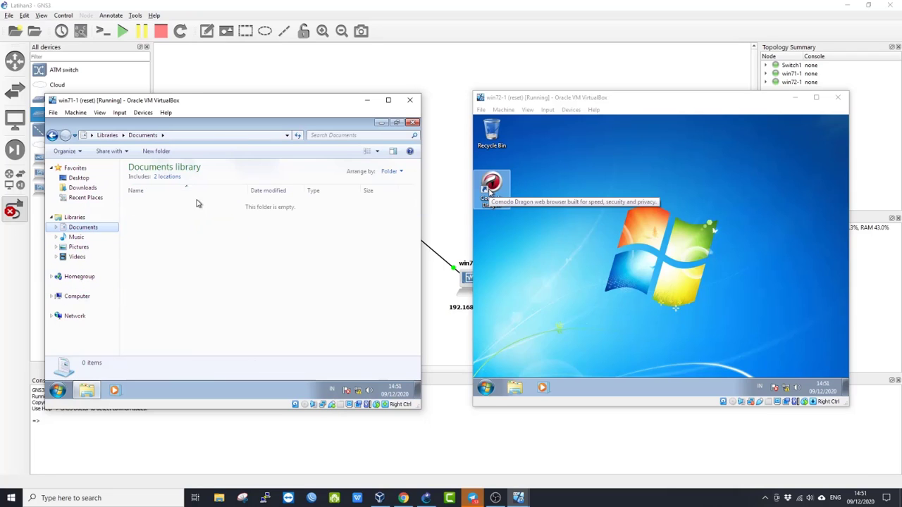
- Create a folder named Bagi Data in win71-1's Documents library
right_click(227, 232)
mouse_move(285, 344)
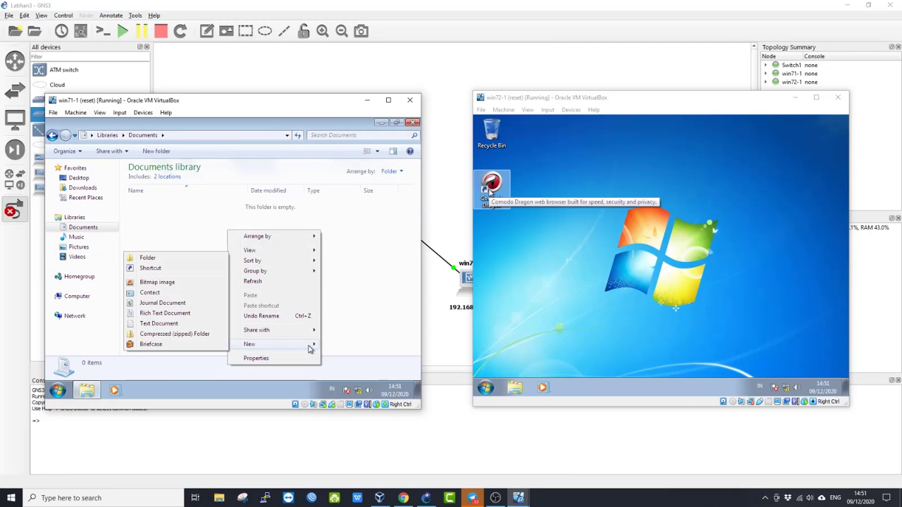
click(148, 258)
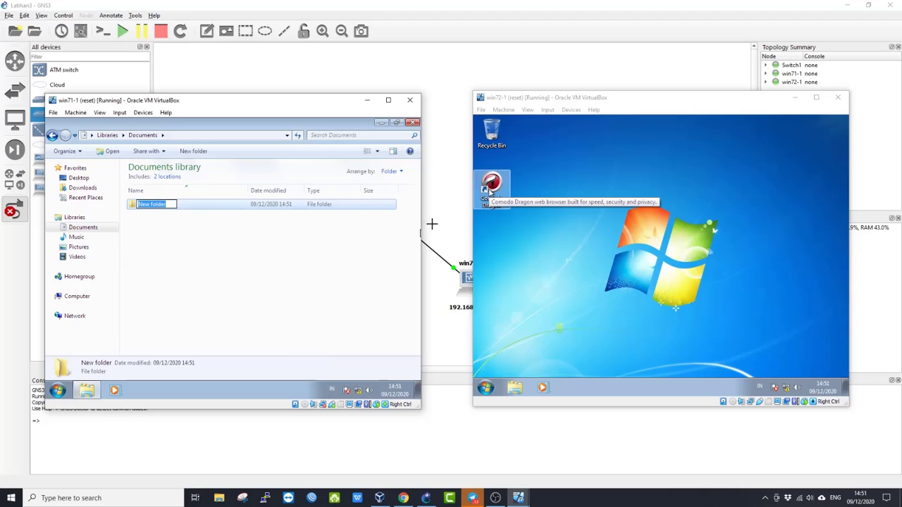
text(Bagi Data)
click(571, 501)
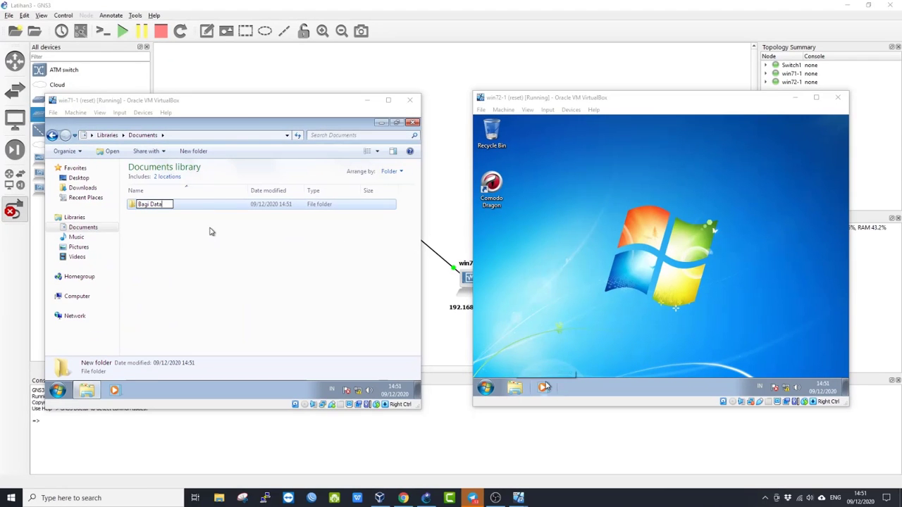
click(396, 349)
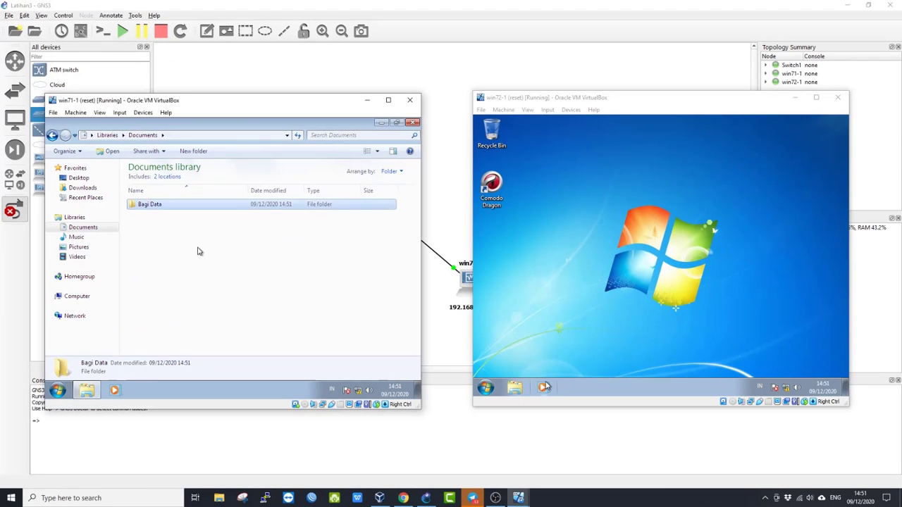
- Start sharing the Bagi Data folder in win71-1 with specific people and choose Everyone as the recipient
right_click(157, 208)
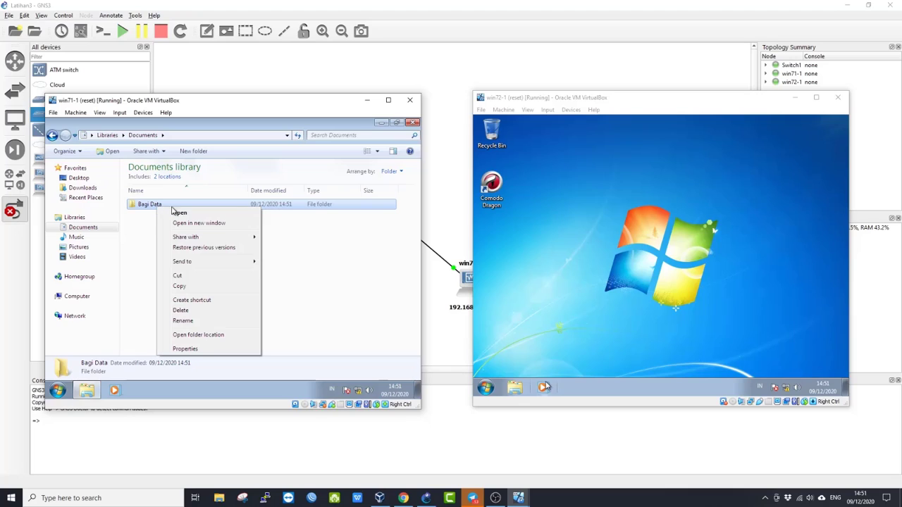
mouse_move(197, 240)
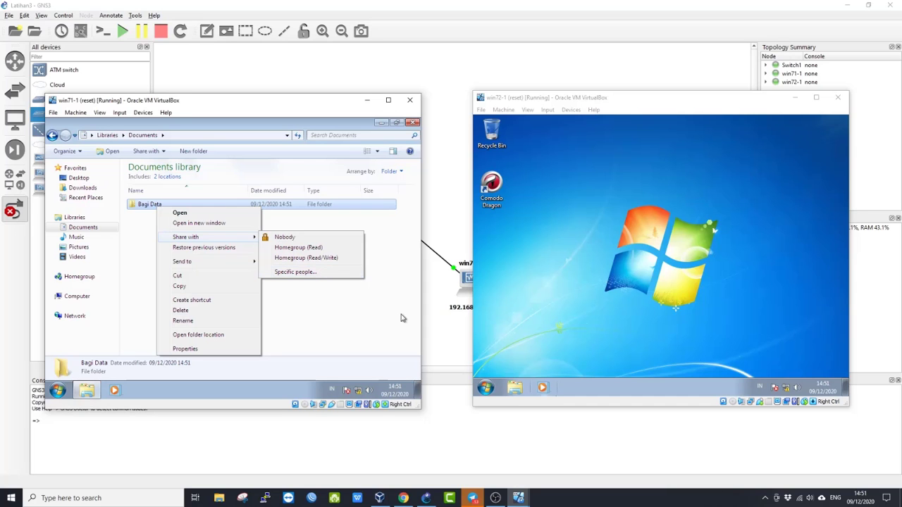
click(718, 503)
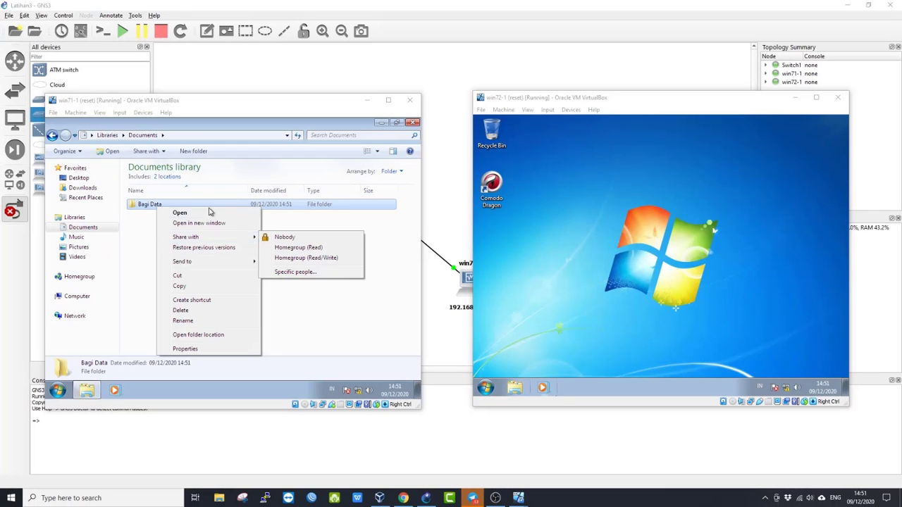
click(437, 293)
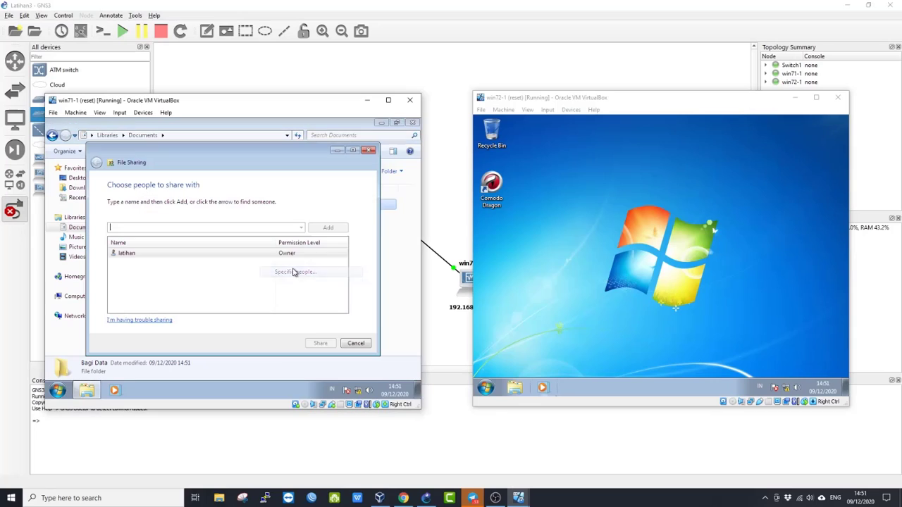
click(300, 228)
click(155, 248)
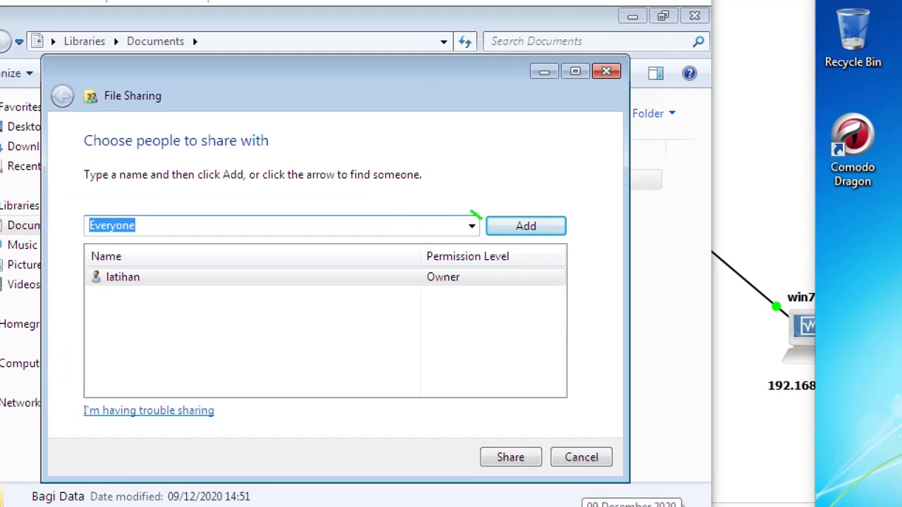
mouse_move(476, 215)
mouse_down()
mouse_move(490, 227)
mouse_move(438, 189)
mouse_up()
key(Escape)
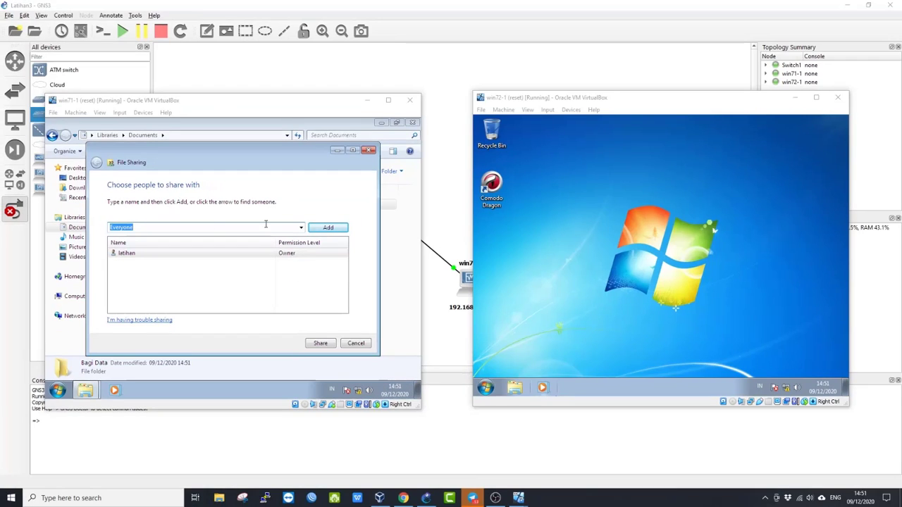
- Add Everyone with Read/Write permission, share the Bagi Data folder and finish the File Sharing dialog
click(321, 230)
click(295, 255)
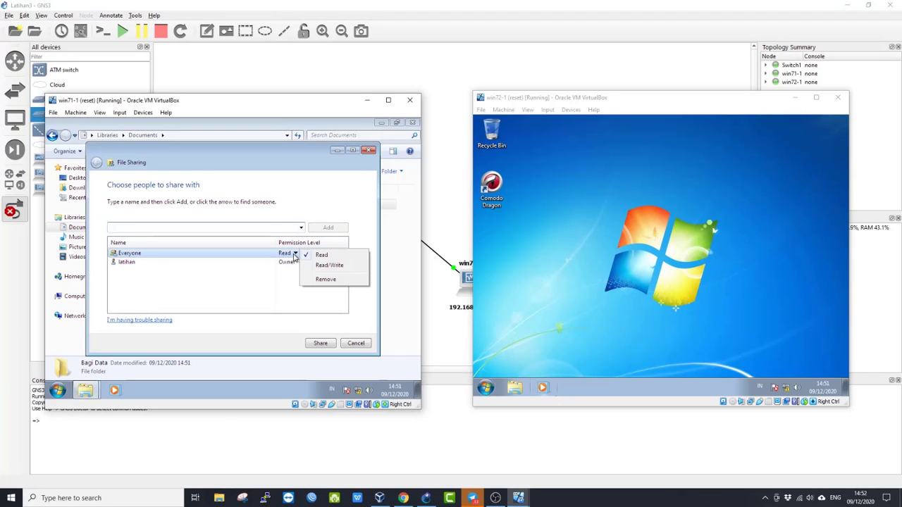
click(314, 267)
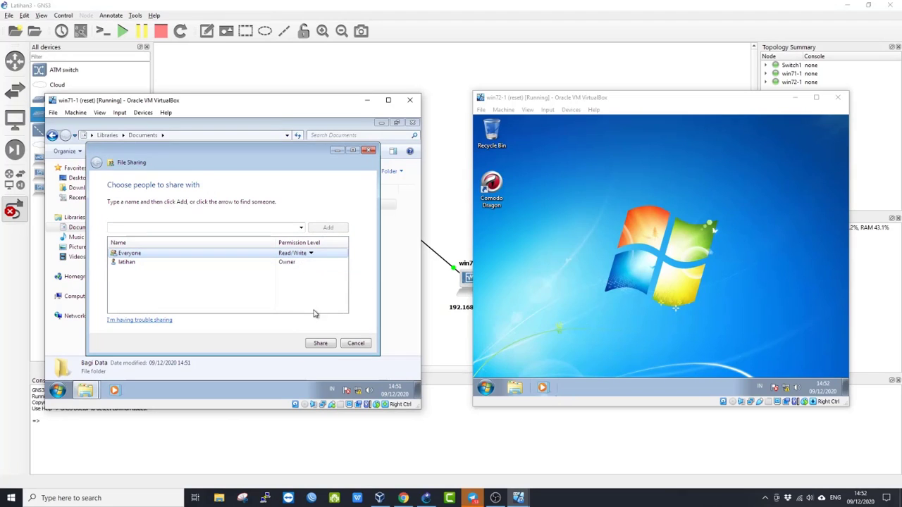
click(320, 343)
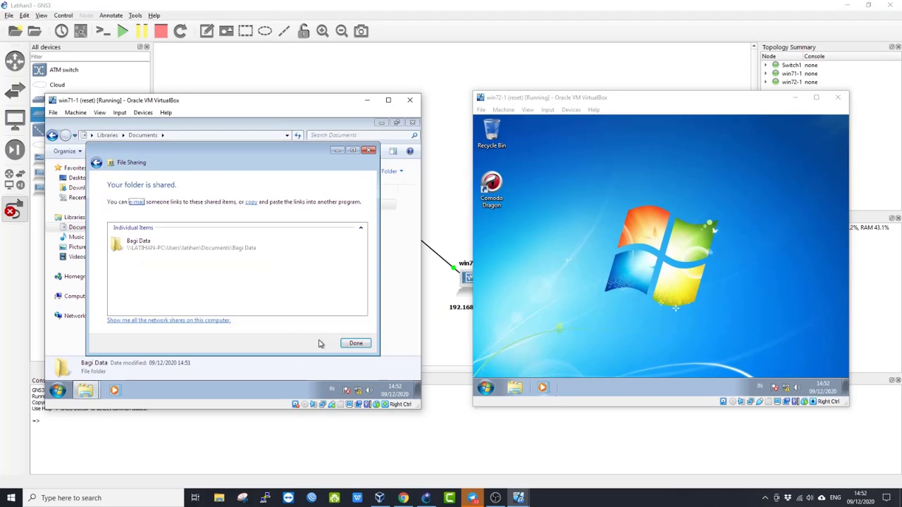
click(356, 345)
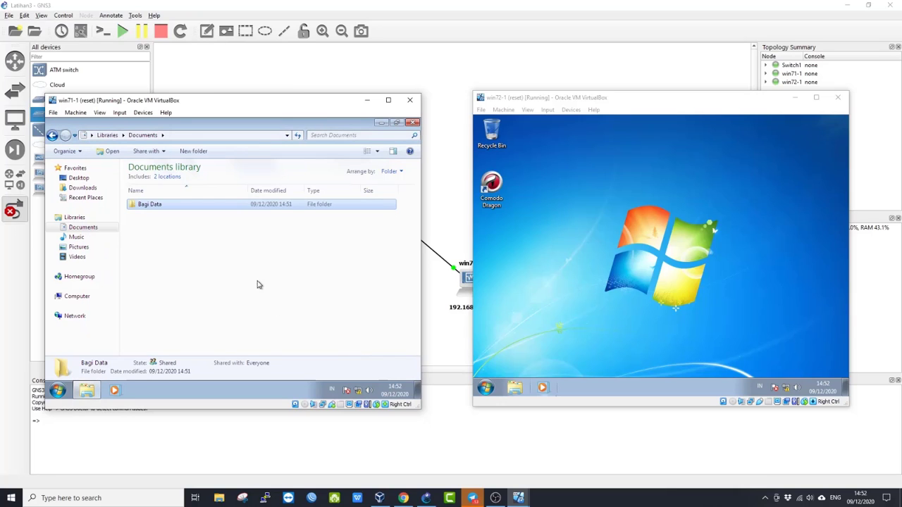
click(213, 270)
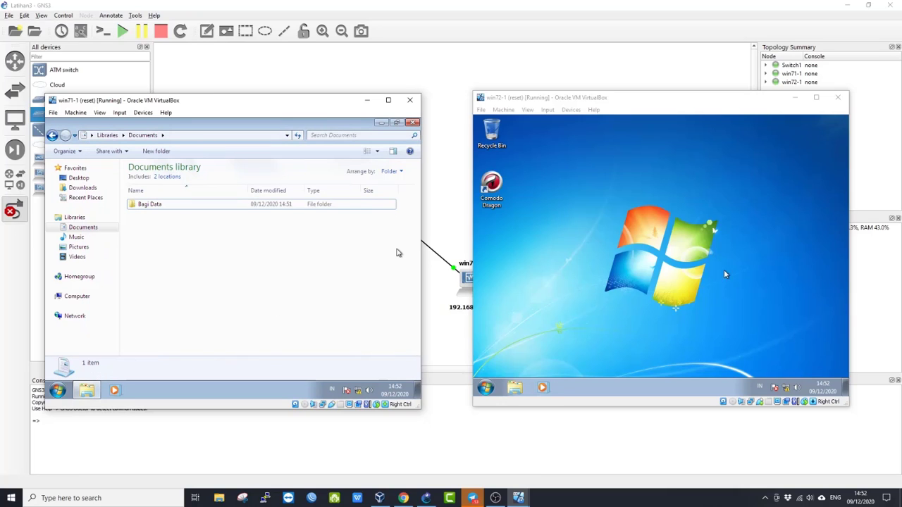
click(601, 297)
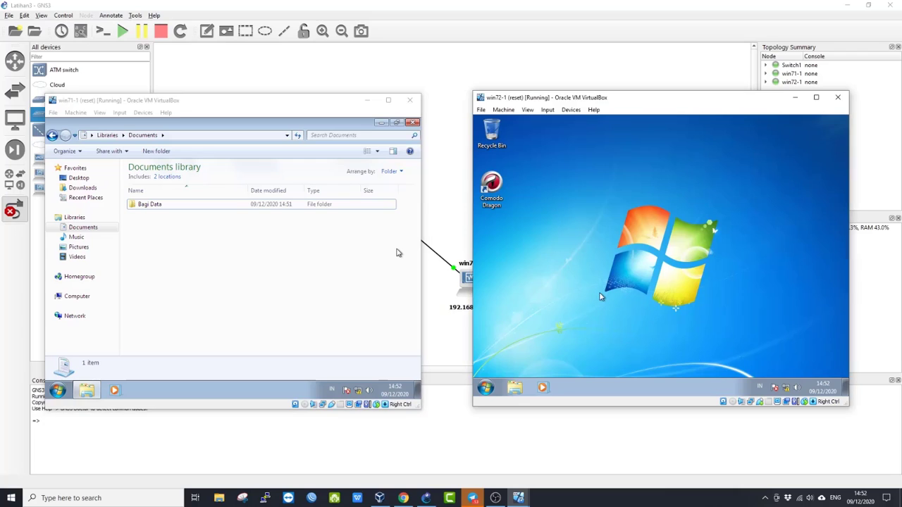
click(521, 390)
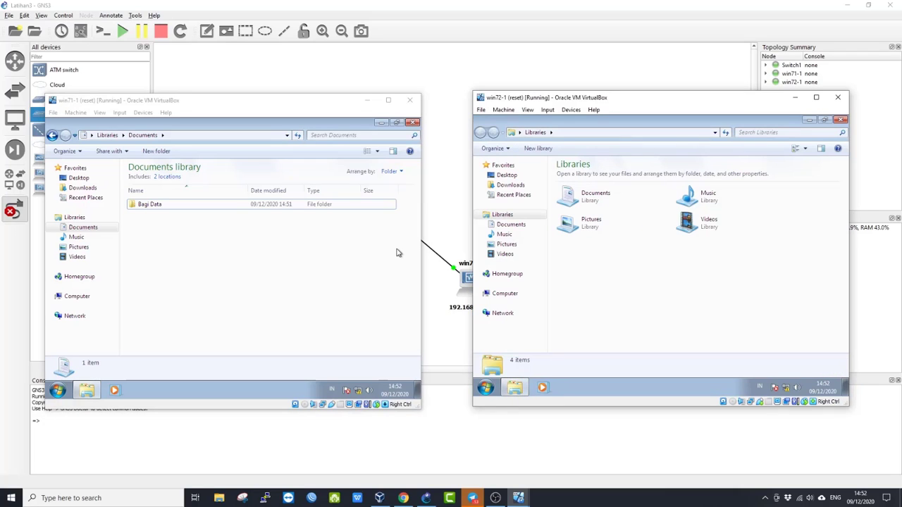
click(838, 97)
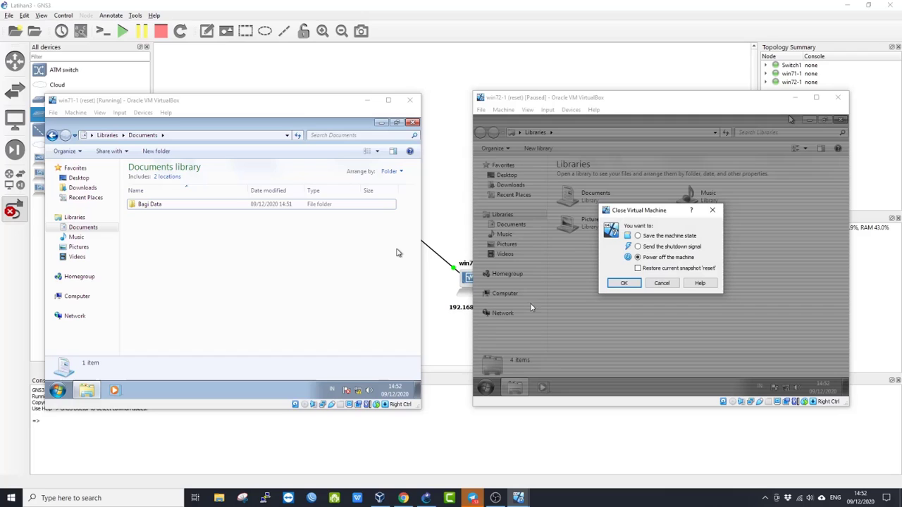
click(662, 283)
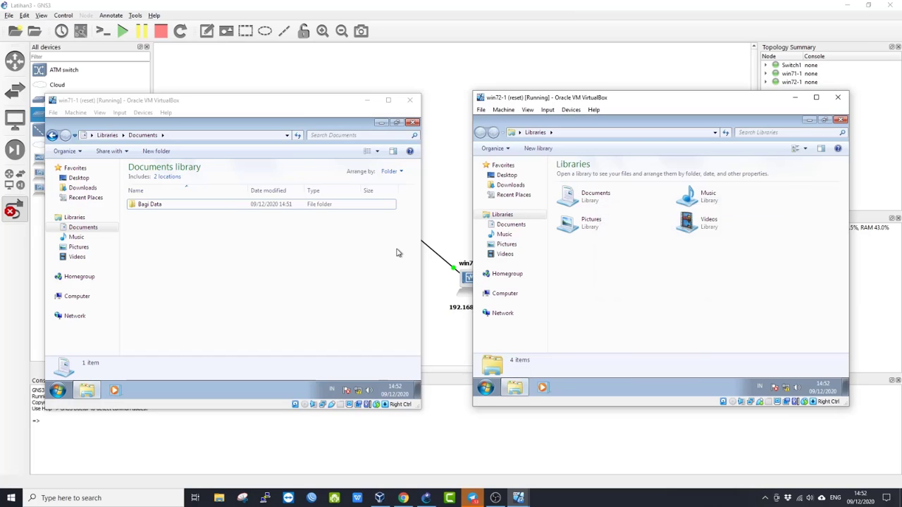
click(841, 120)
click(558, 489)
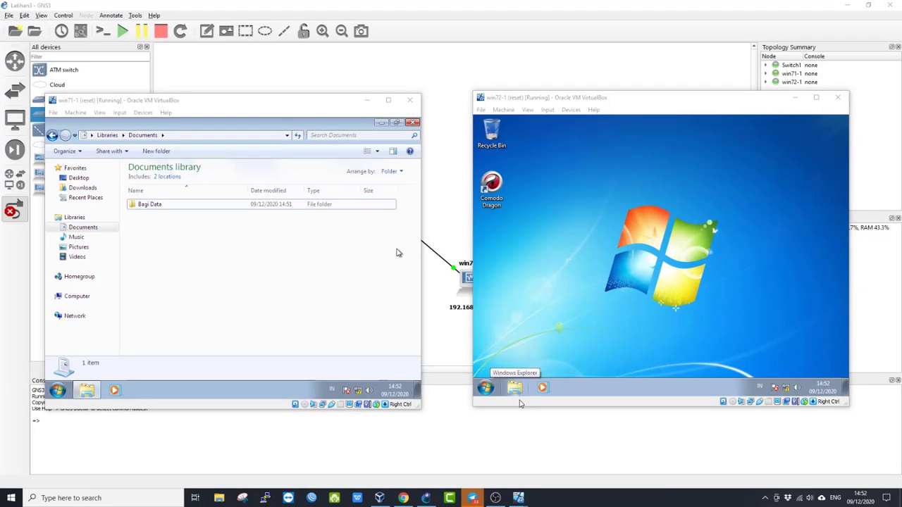
- Open the network location \\192.168.10.1 in a Windows Explorer window on win72-1
click(516, 389)
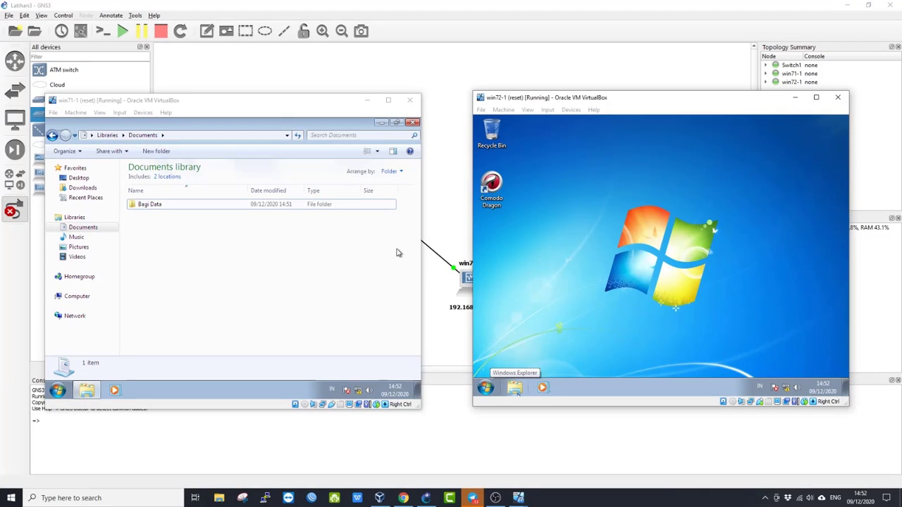
click(588, 132)
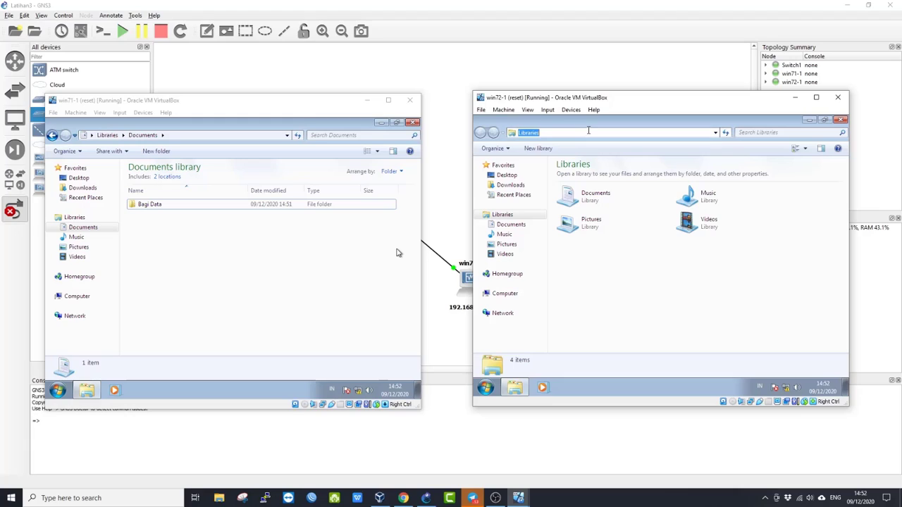
text(\\)
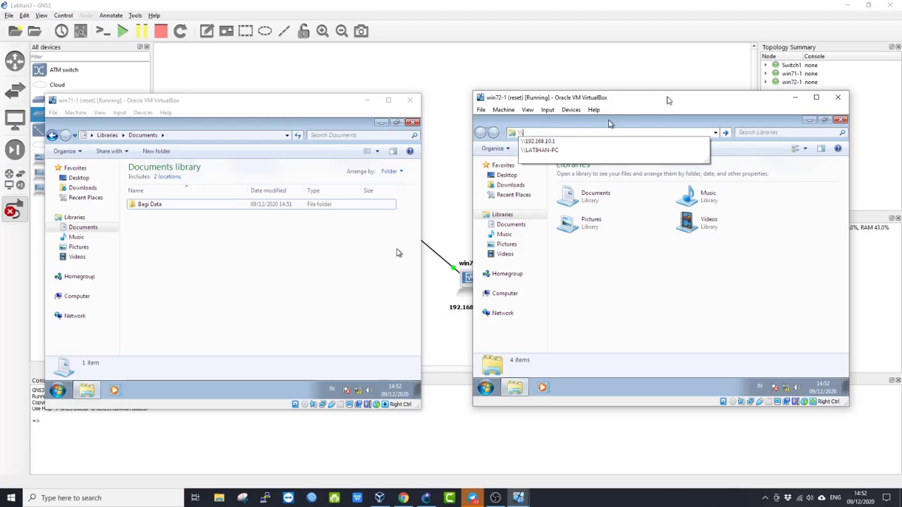
click(663, 504)
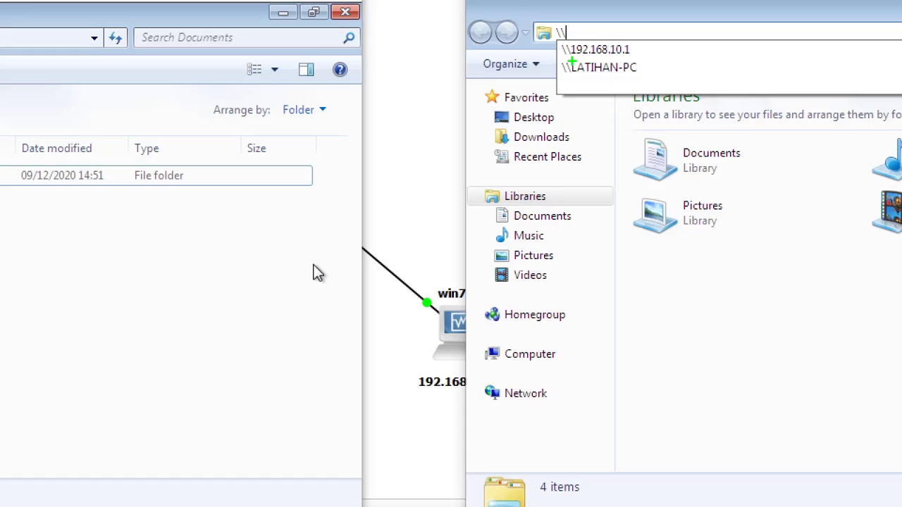
drag(573, 62, 643, 50)
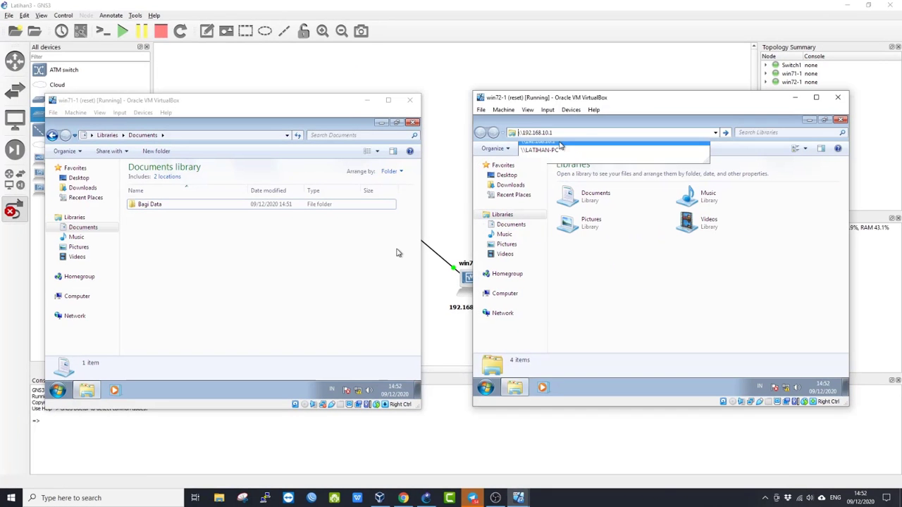
click(560, 143)
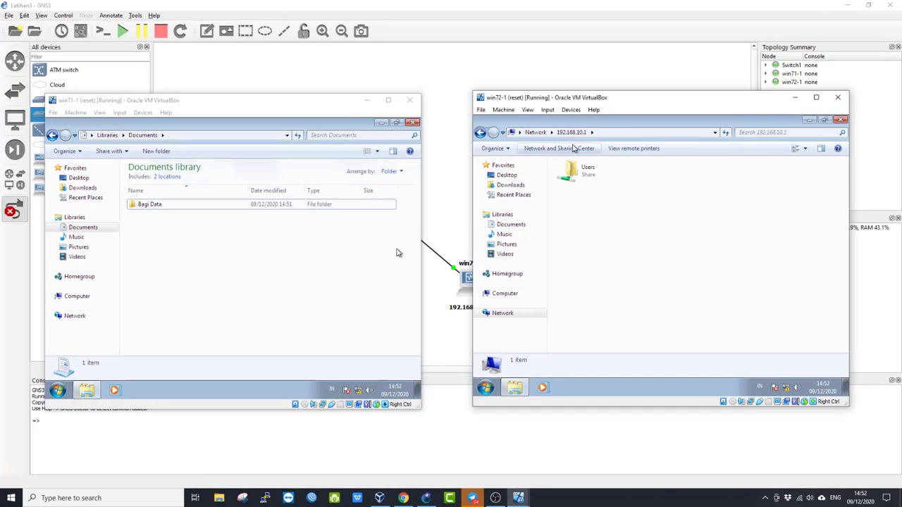
- Browse win71-1's shared Users folder from win72-1 down to the Documents folder inside latihan
double_click(594, 181)
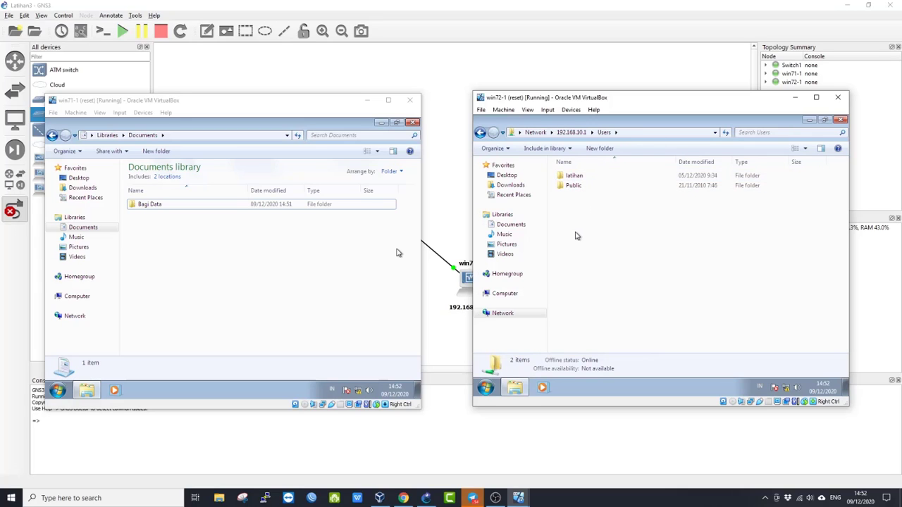
double_click(603, 177)
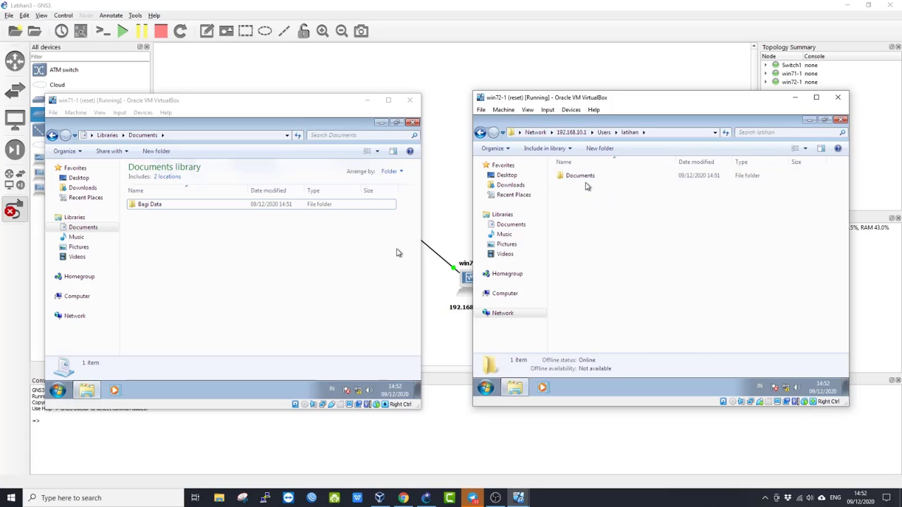
key(BackSpace)
key(BackSpace)
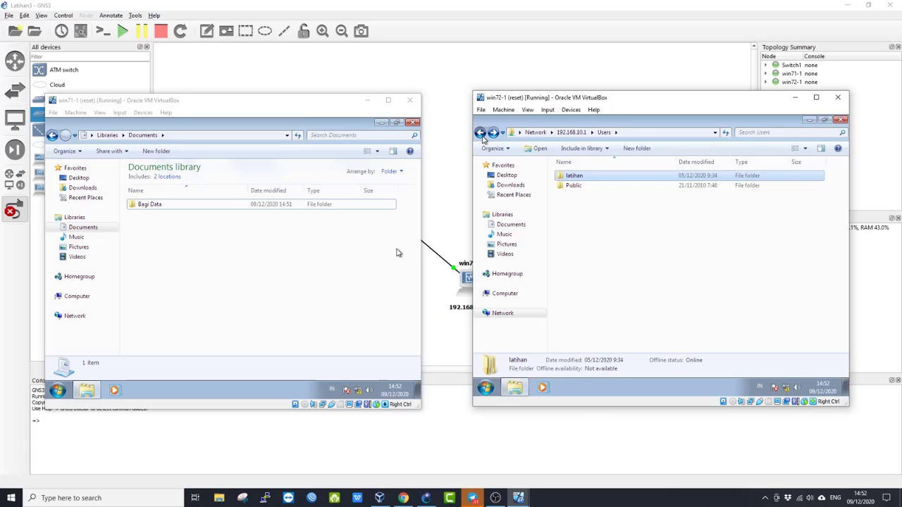
double_click(597, 174)
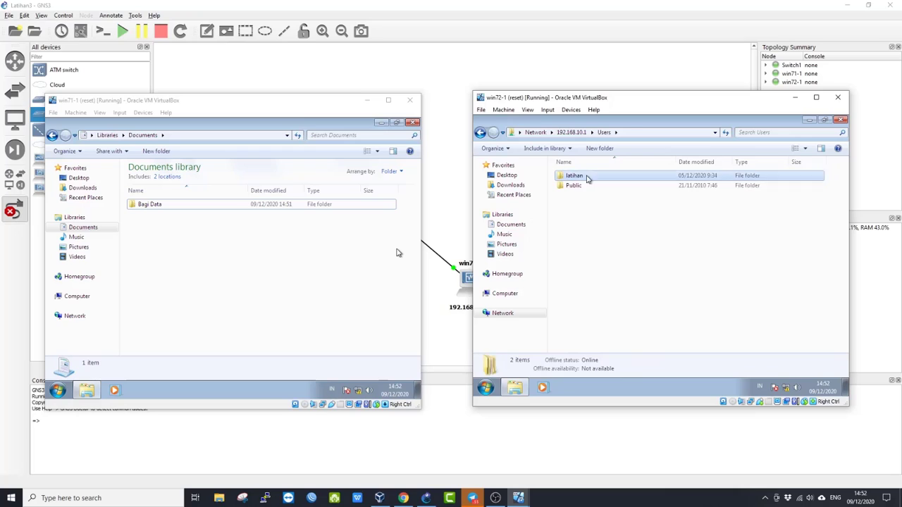
double_click(585, 177)
double_click(578, 176)
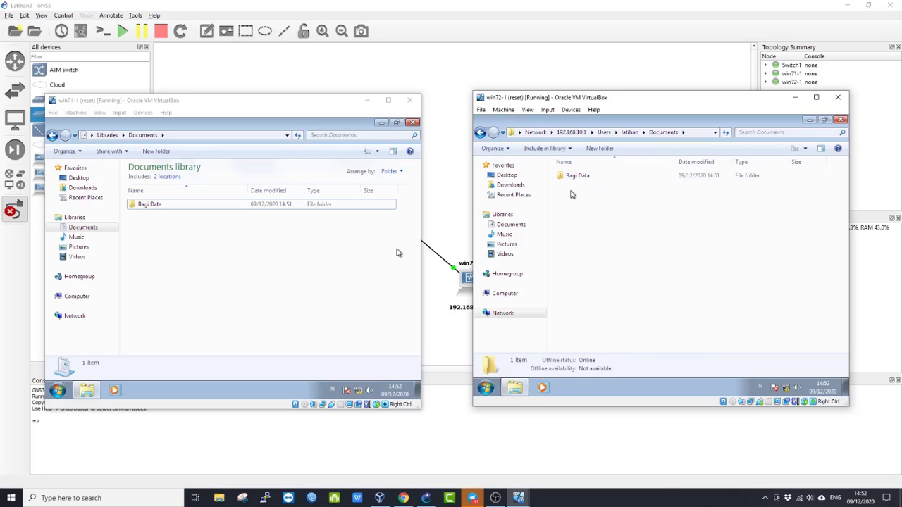
- Create a new folder inside win71-1's shared Bagi Data folder from win72-1
double_click(576, 176)
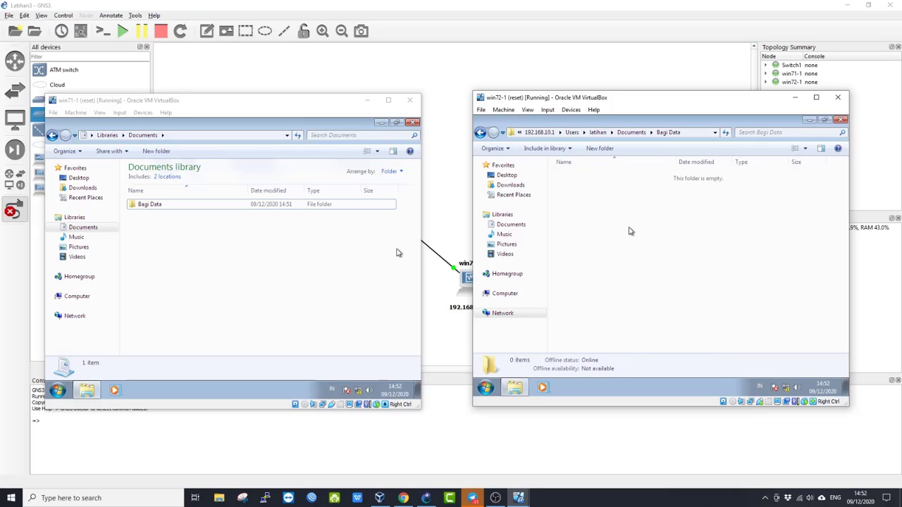
right_click(635, 205)
mouse_move(733, 303)
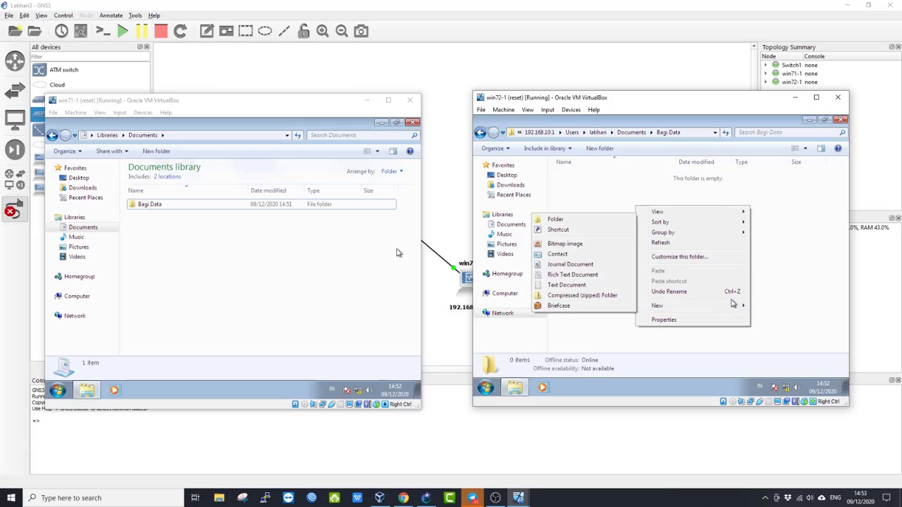
click(568, 221)
click(632, 264)
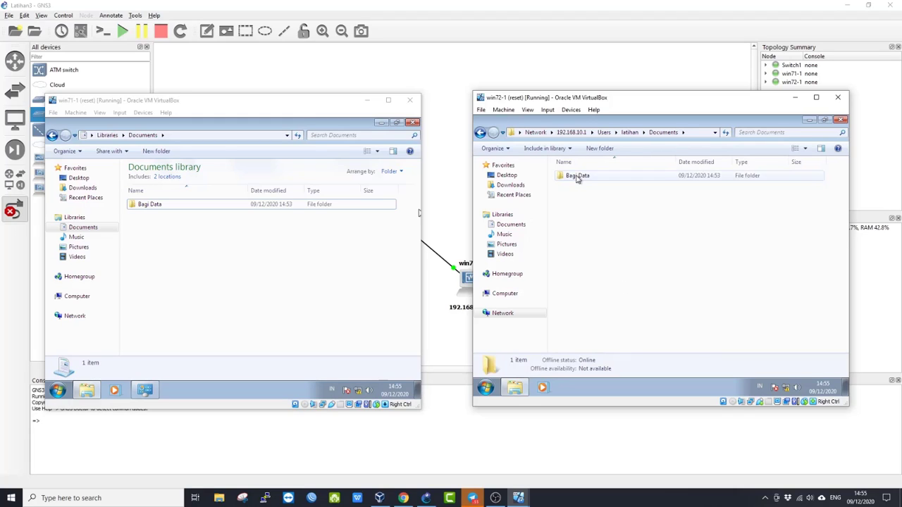
- Open the Bagi Data folder on both win72-1 and win71-1 to compare their contents
double_click(579, 177)
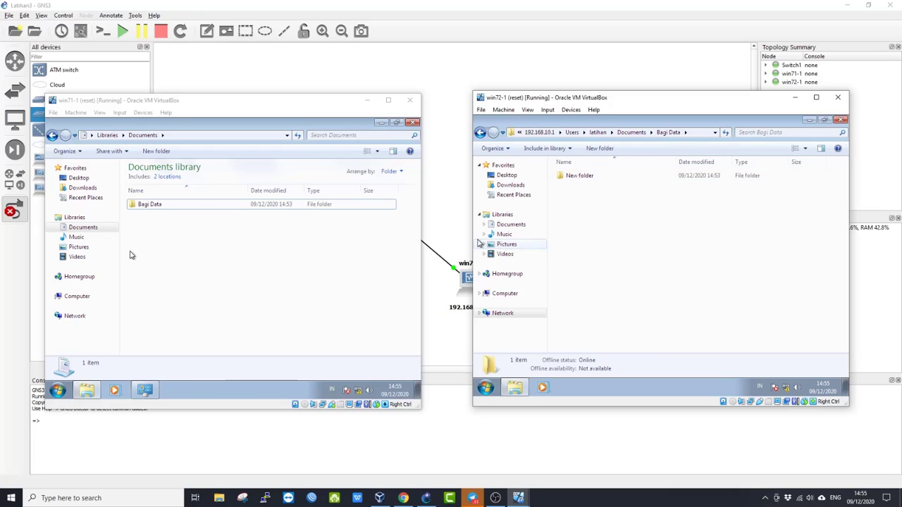
click(148, 230)
click(625, 201)
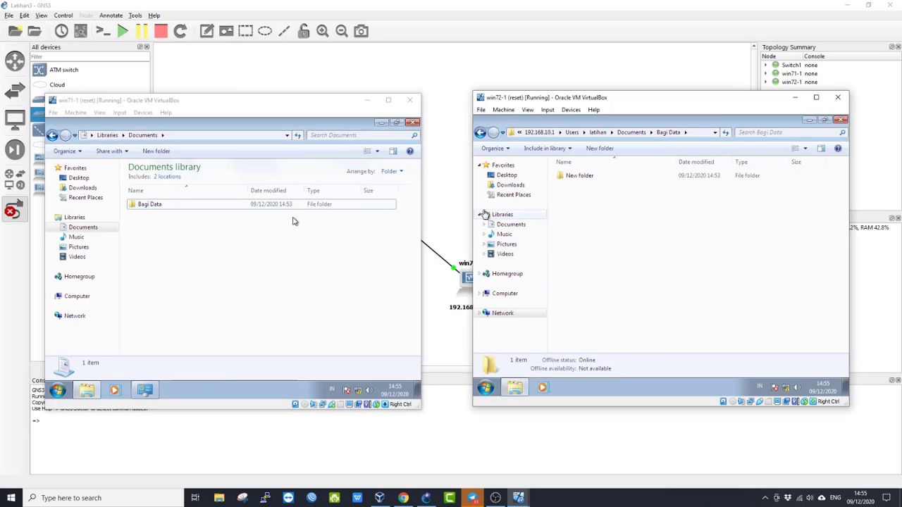
double_click(164, 205)
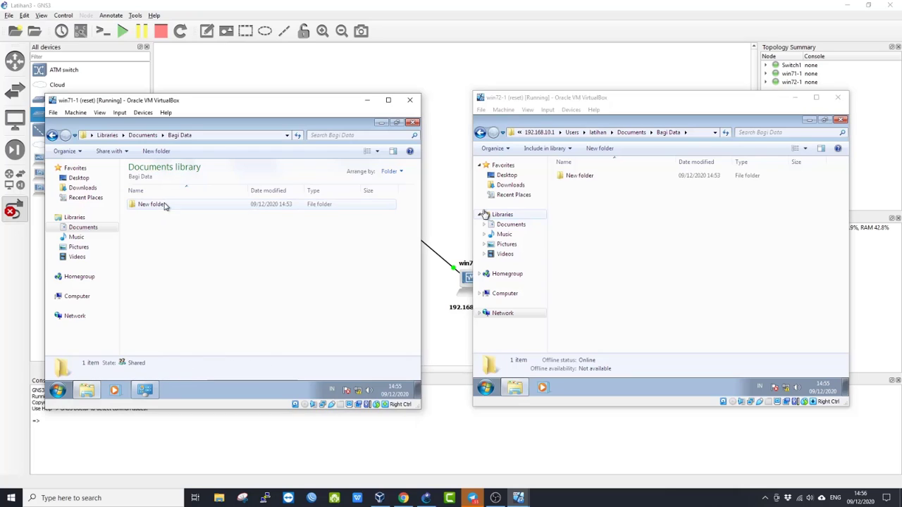
- Copy all the images from Sample Pictures on win71-1 into New folder inside Bagi Data
click(78, 247)
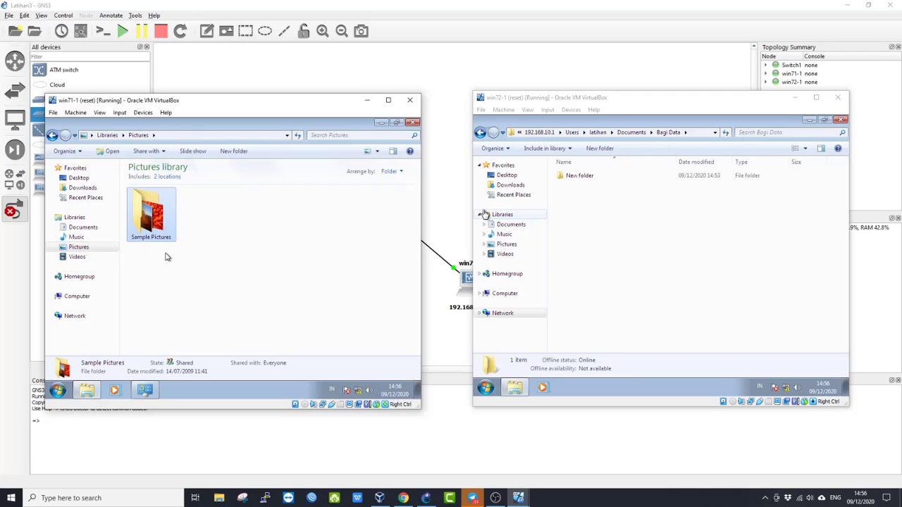
double_click(157, 223)
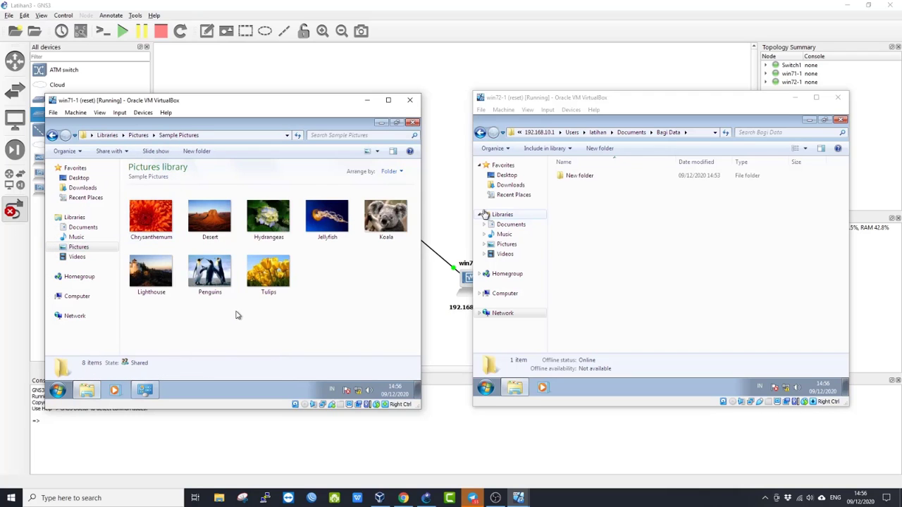
key(ctrl+a)
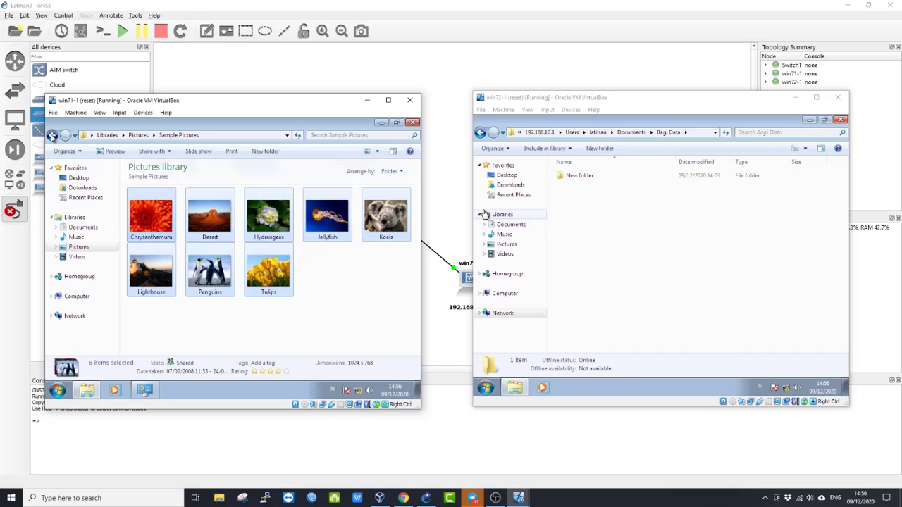
click(52, 136)
click(52, 136)
double_click(152, 204)
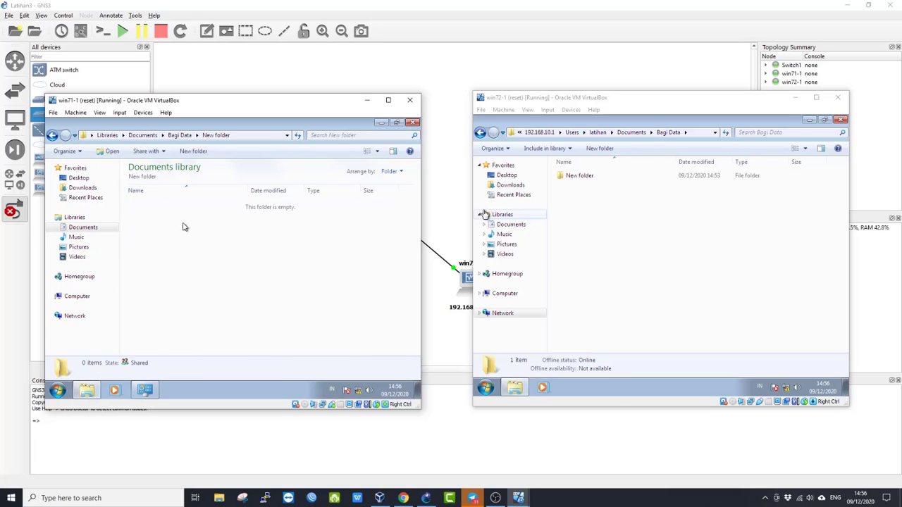
right_click(196, 227)
click(234, 296)
- Permanently delete all the images in the shared New folder from win72-1, and check the folder on win71-1
click(720, 203)
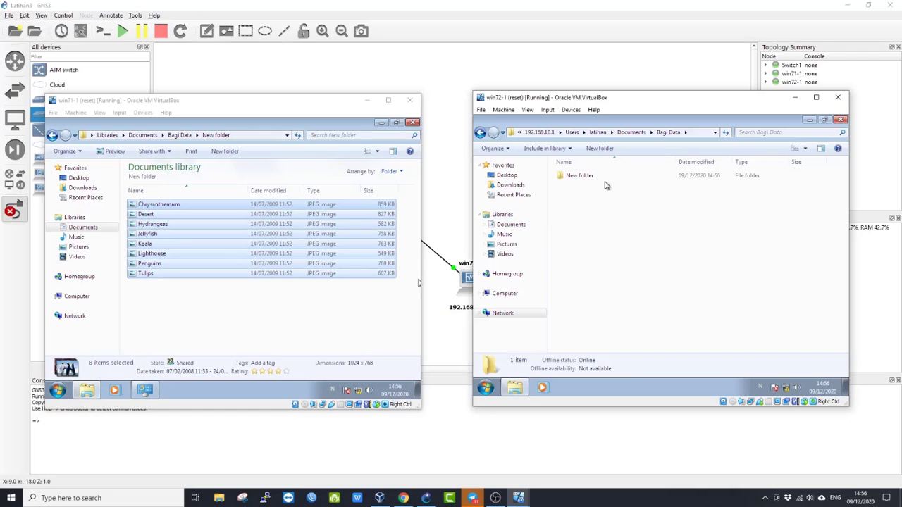
double_click(602, 178)
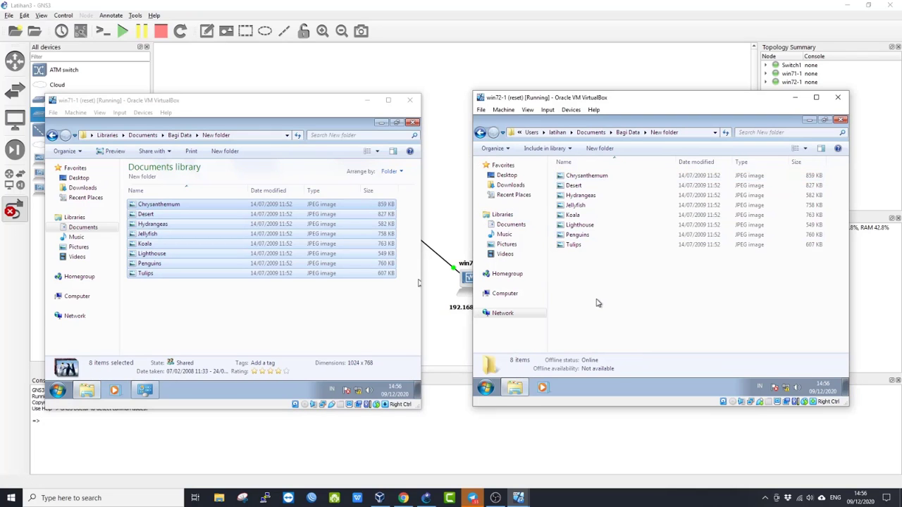
key(ctrl+a)
key(shift+Delete)
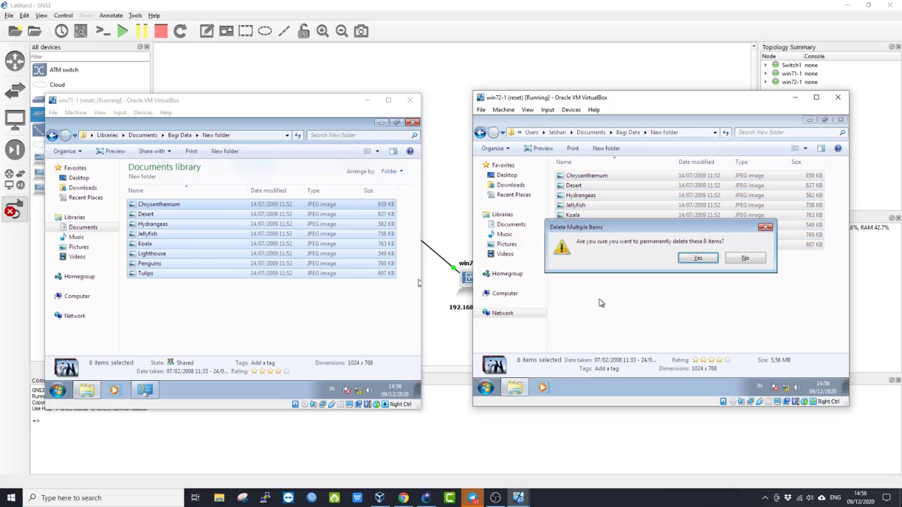
click(705, 261)
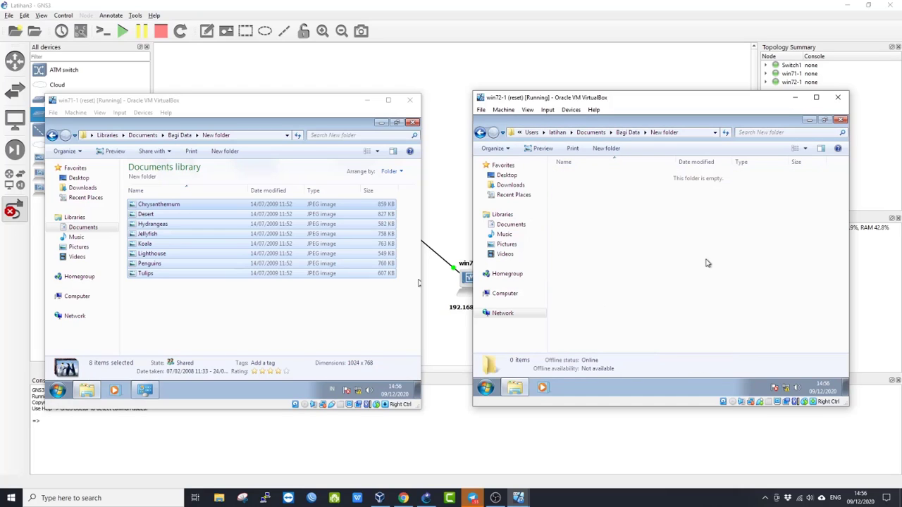
click(298, 322)
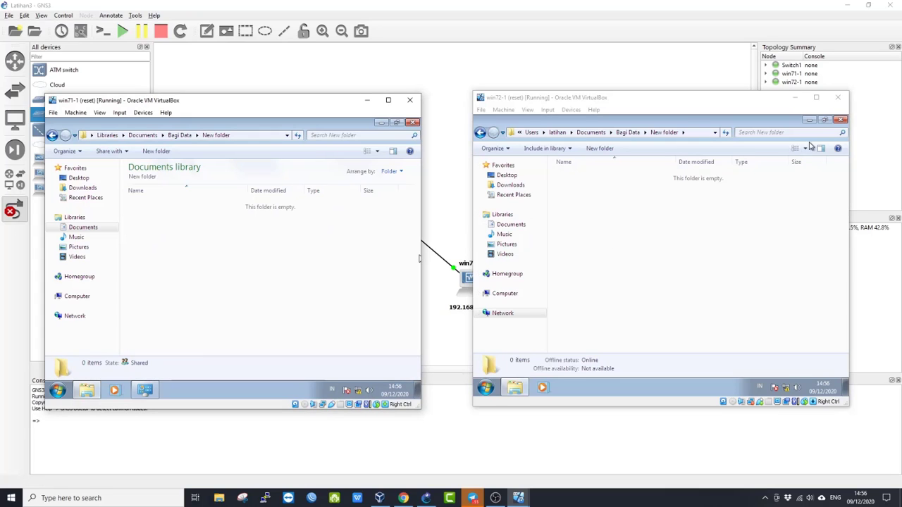
- Create a folder named dibagikan in the Documents library of win72-1
click(518, 227)
click(518, 225)
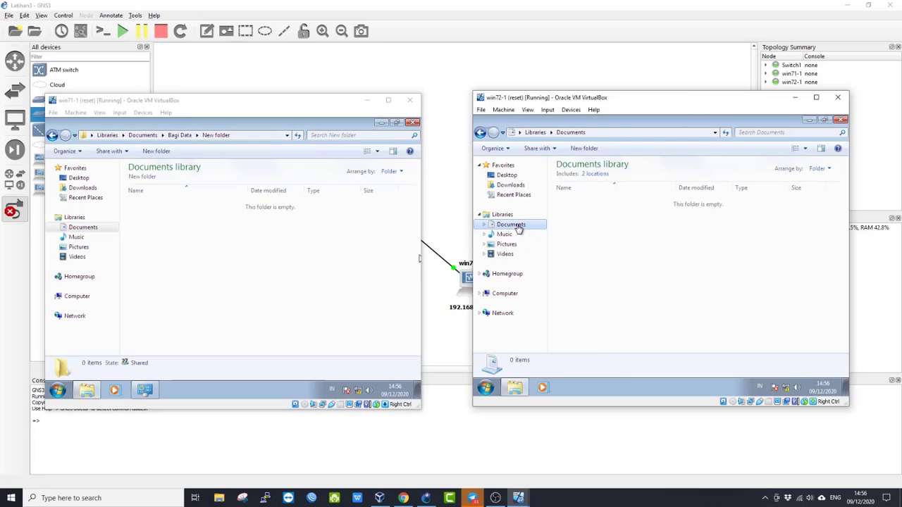
right_click(640, 232)
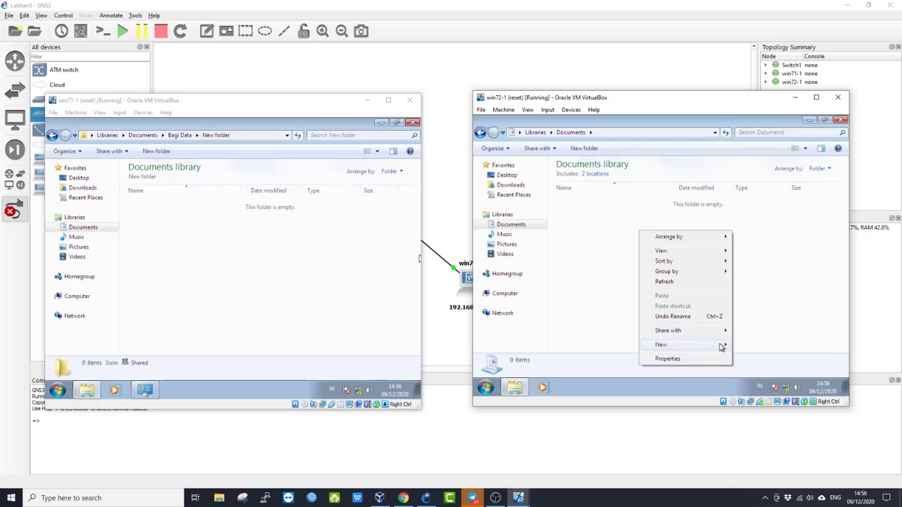
mouse_move(719, 345)
click(754, 259)
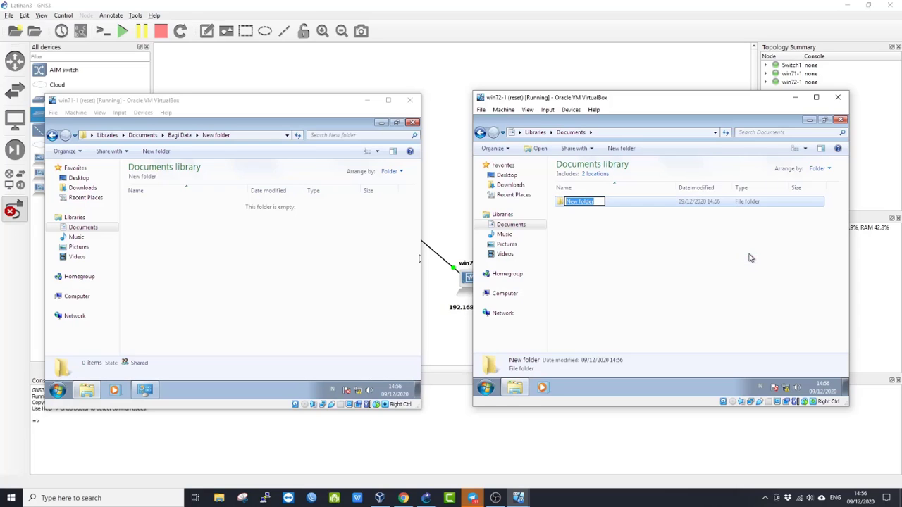
text(dibagikan)
click(600, 248)
right_click(593, 208)
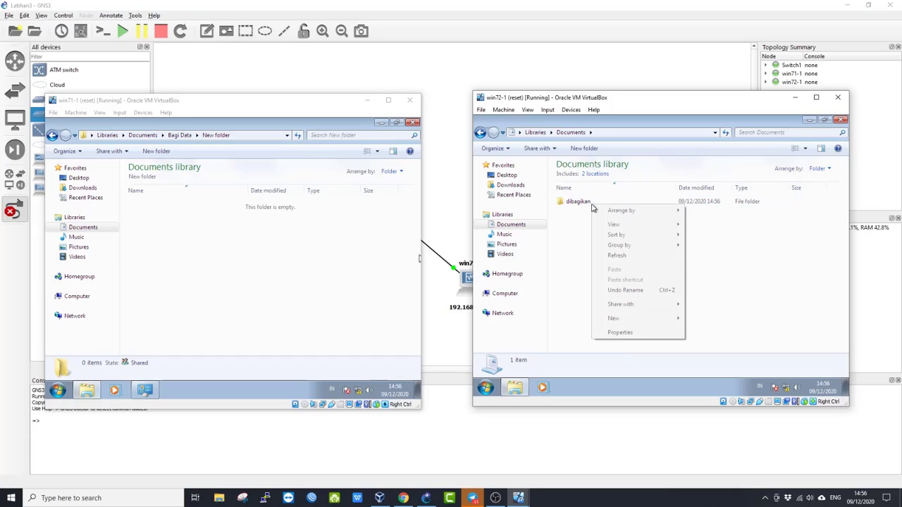
click(584, 204)
right_click(584, 204)
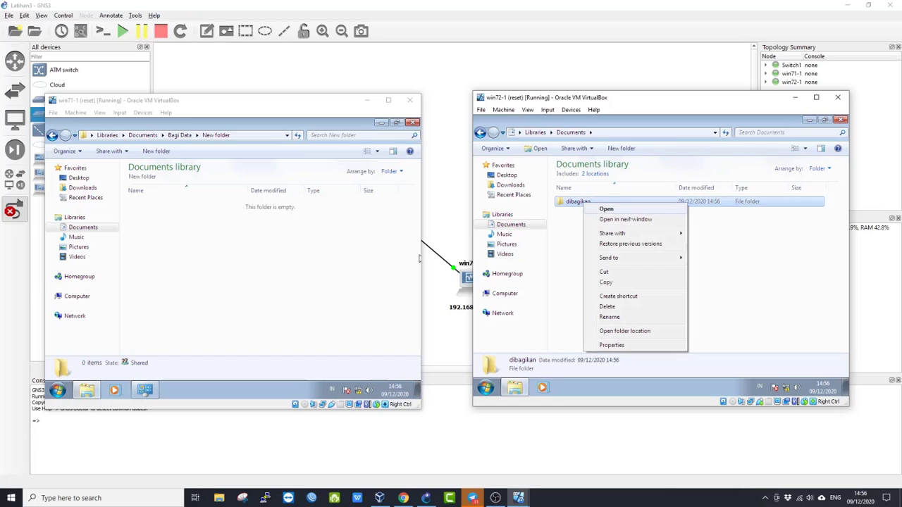
mouse_move(655, 234)
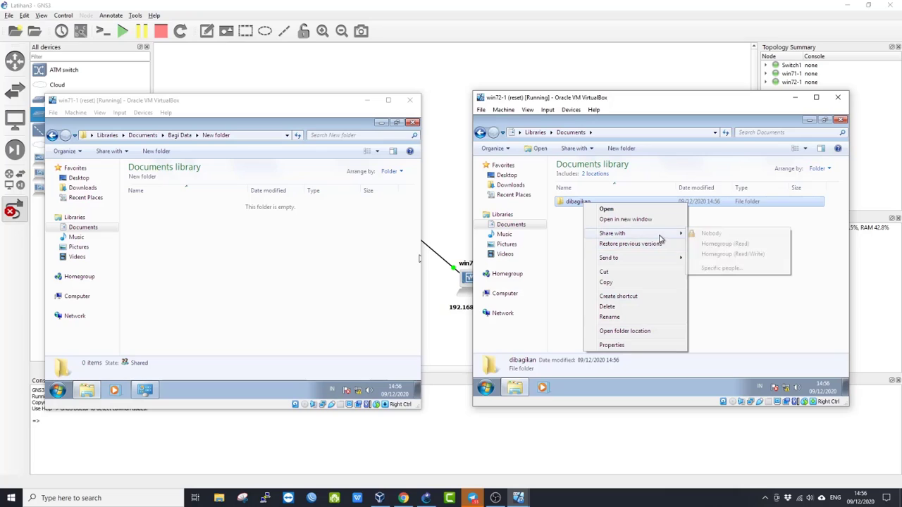
click(721, 269)
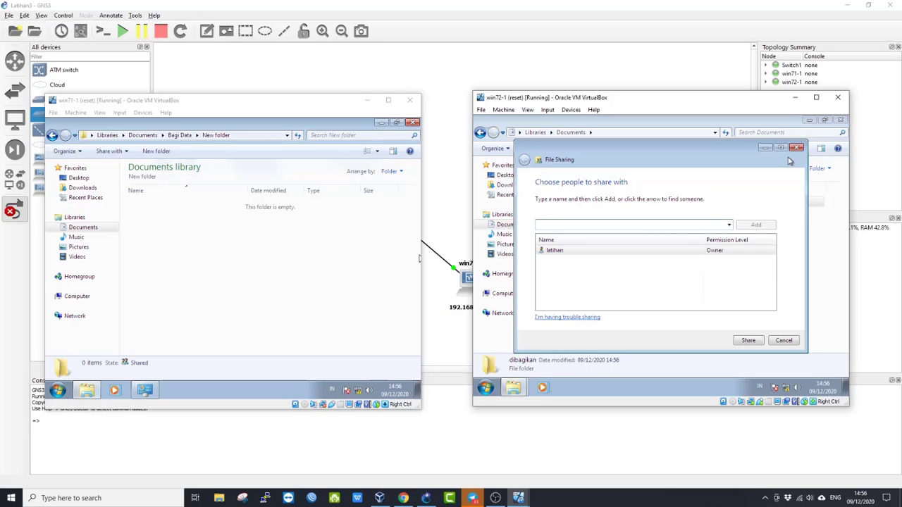
click(798, 150)
- Start sharing the dibagikan folder from its properties on win72-1 and choose Everyone as the recipient
right_click(591, 204)
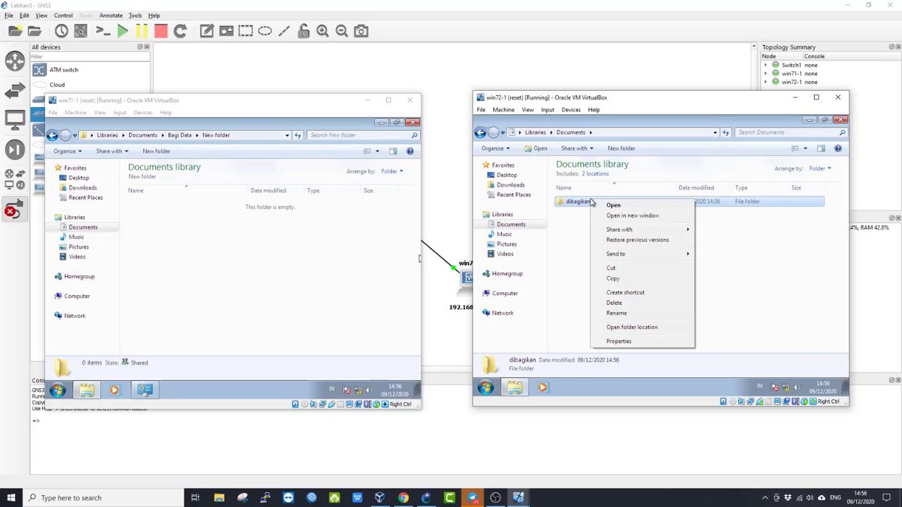
click(635, 341)
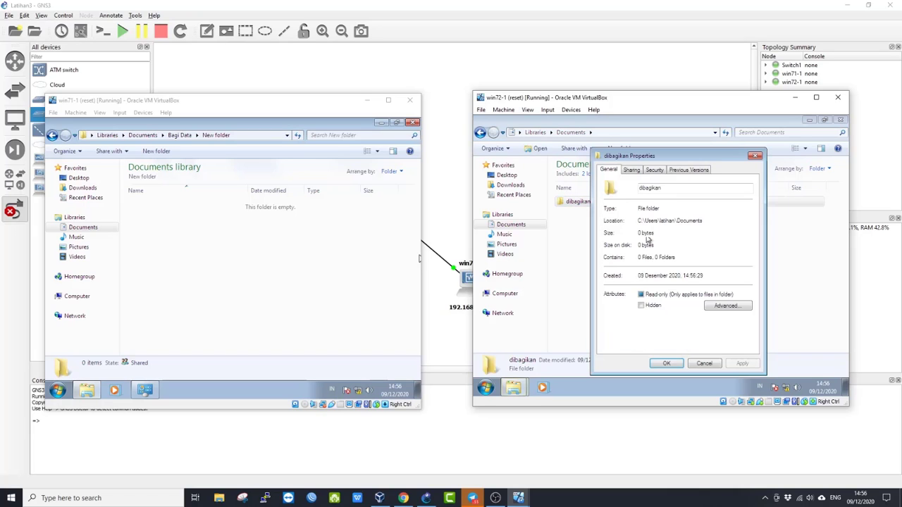
click(637, 172)
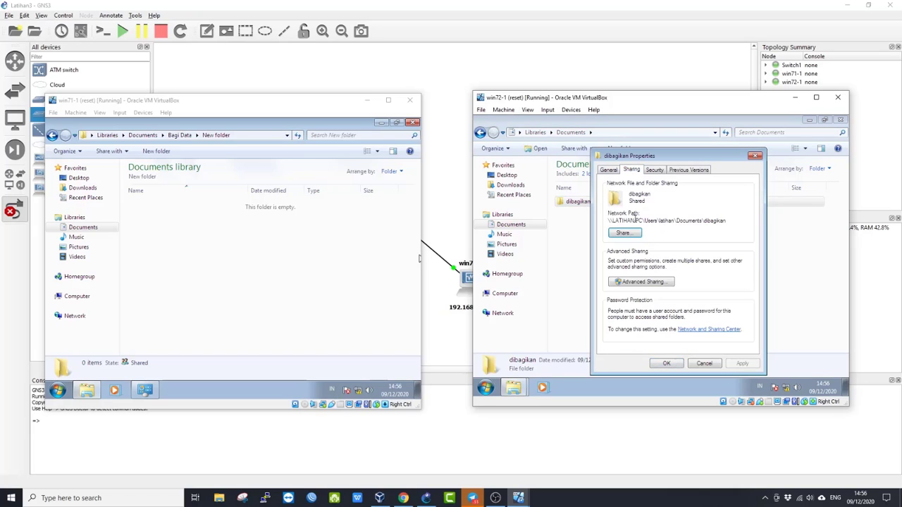
click(624, 233)
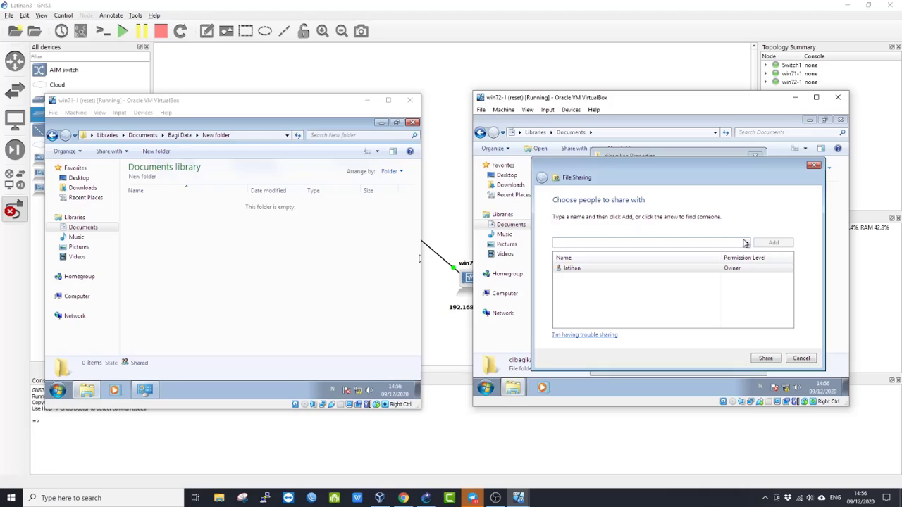
click(748, 243)
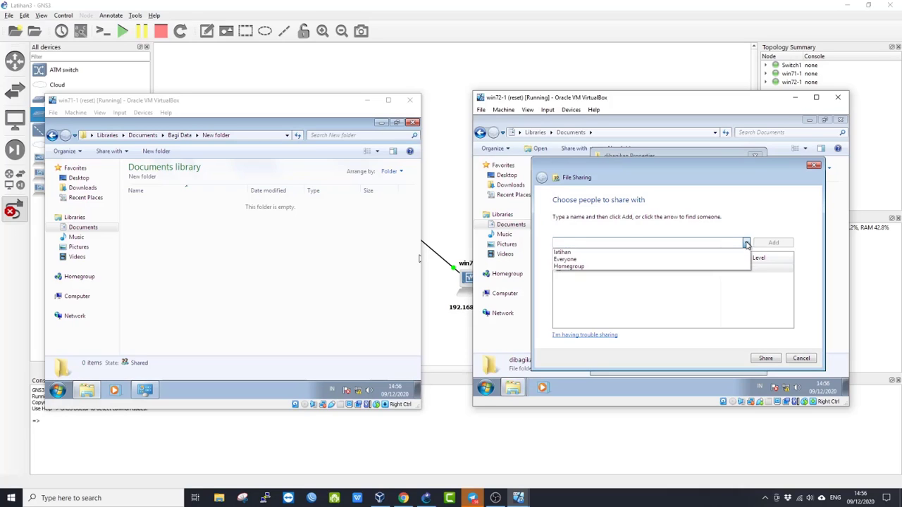
click(635, 260)
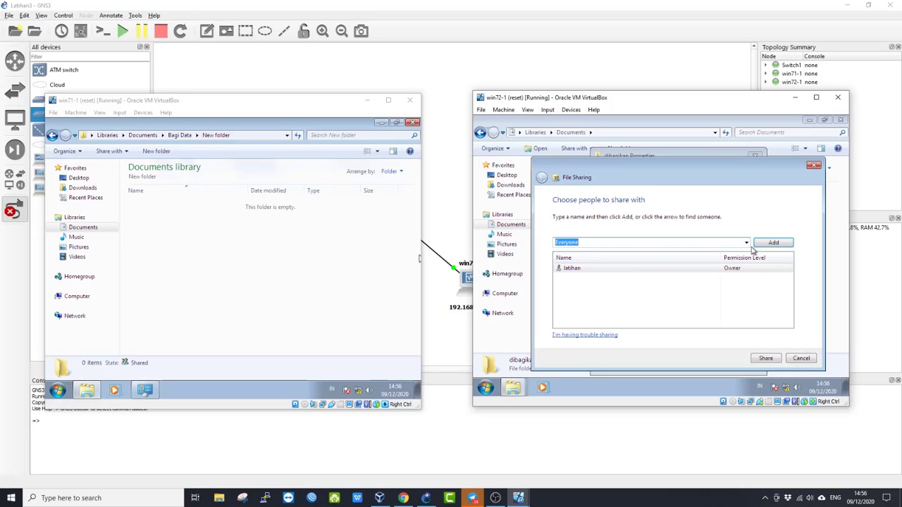
- Add Everyone to the list, set its permission level, share dibagikan and close the sharing and properties dialogs
click(773, 242)
click(740, 268)
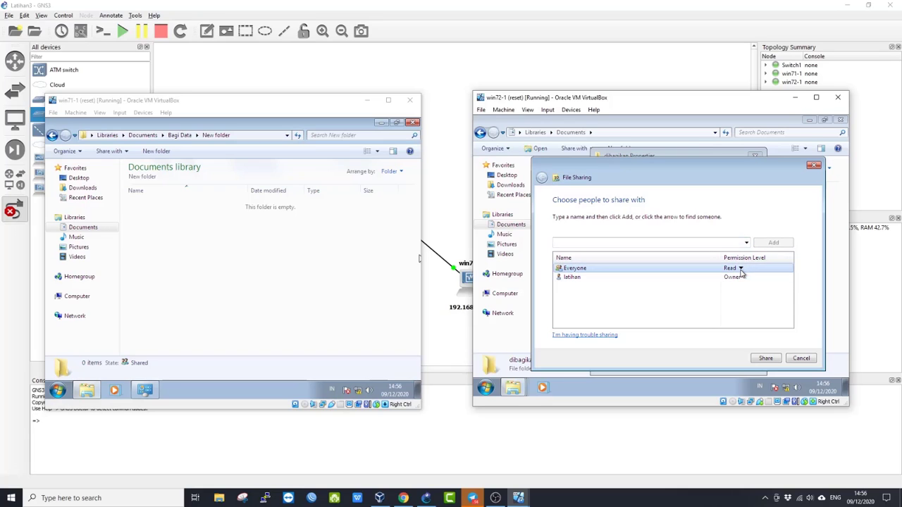
click(775, 280)
click(766, 358)
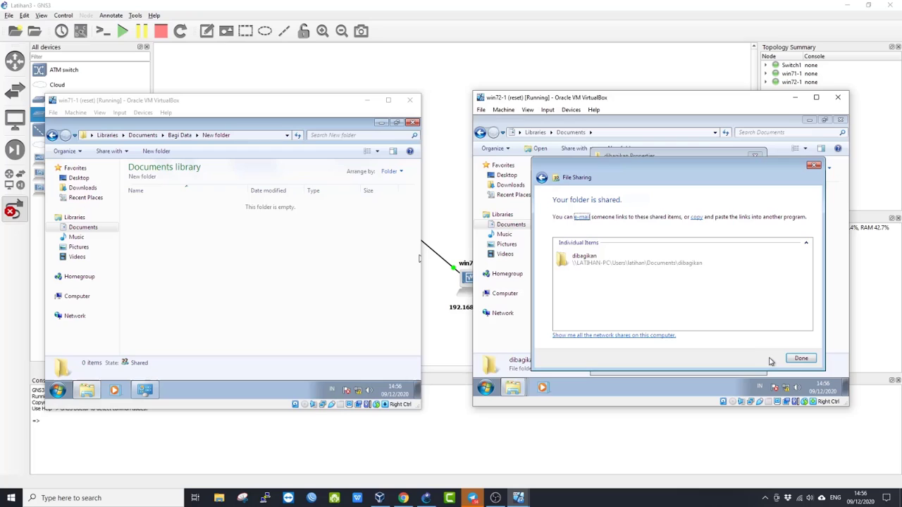
click(807, 359)
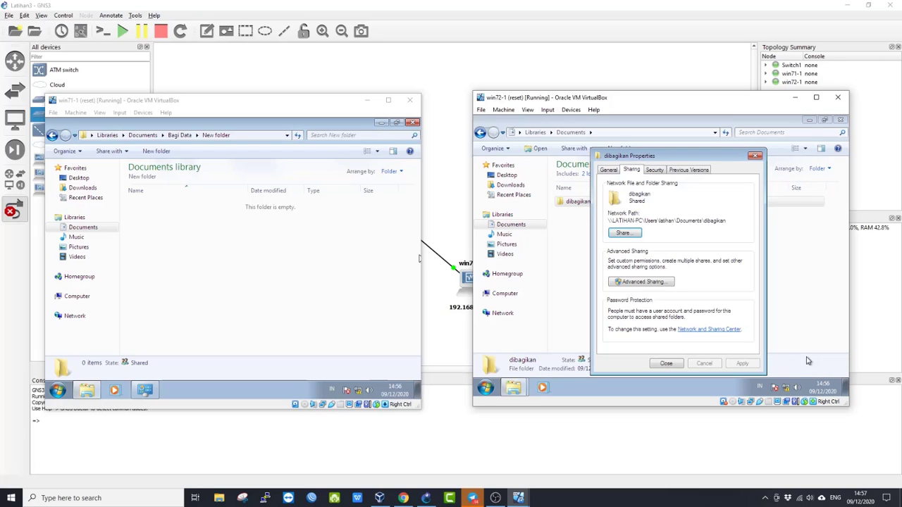
click(667, 363)
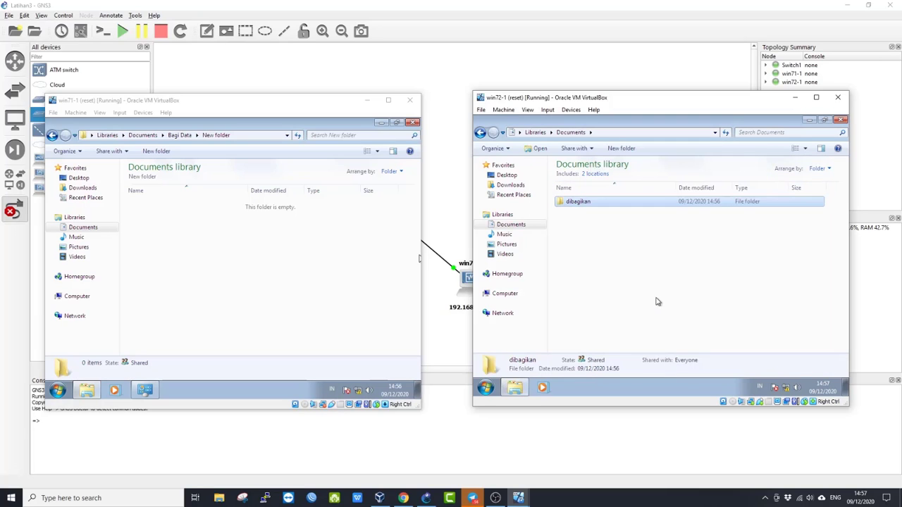
- Turn off password protected sharing in the advanced sharing settings of win72-1 and save the changes
right_click(787, 392)
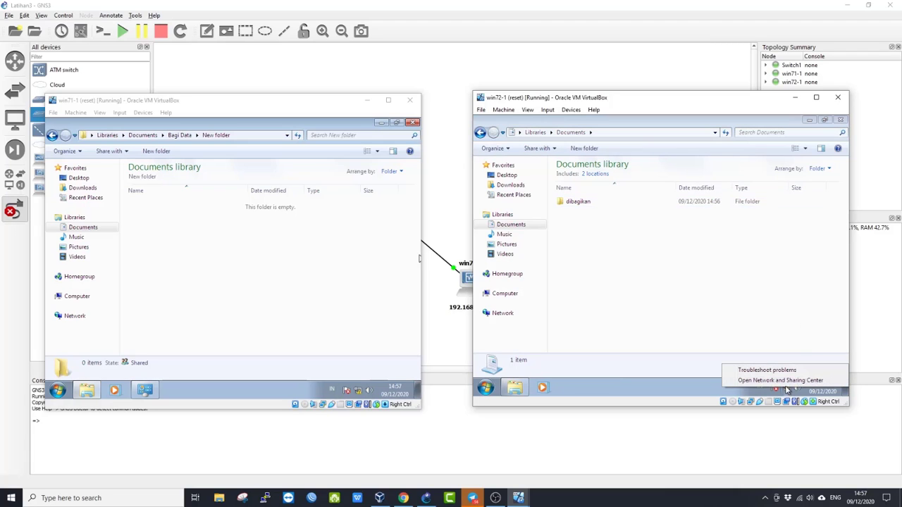
click(782, 380)
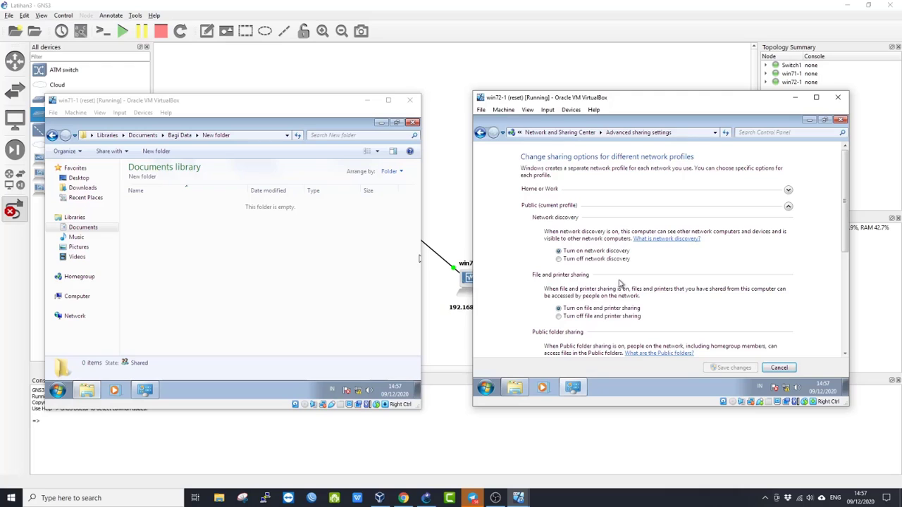
drag(842, 220, 843, 319)
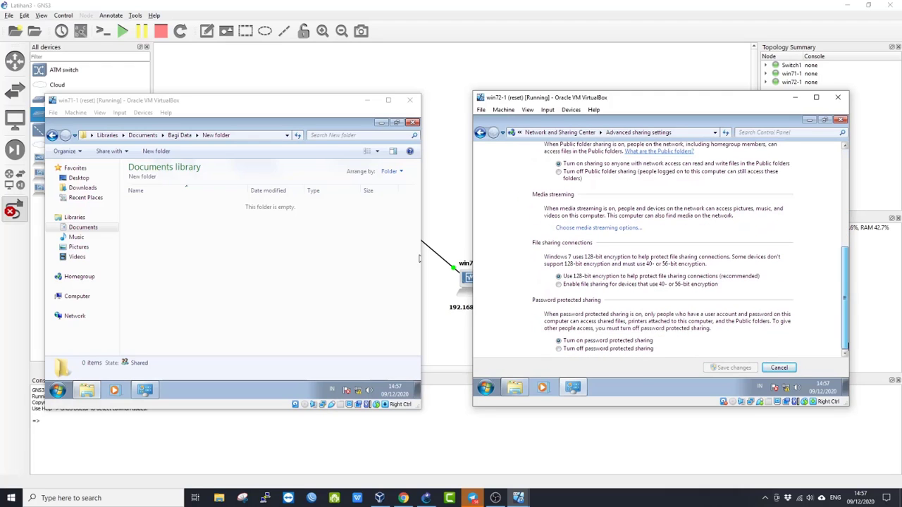
click(605, 349)
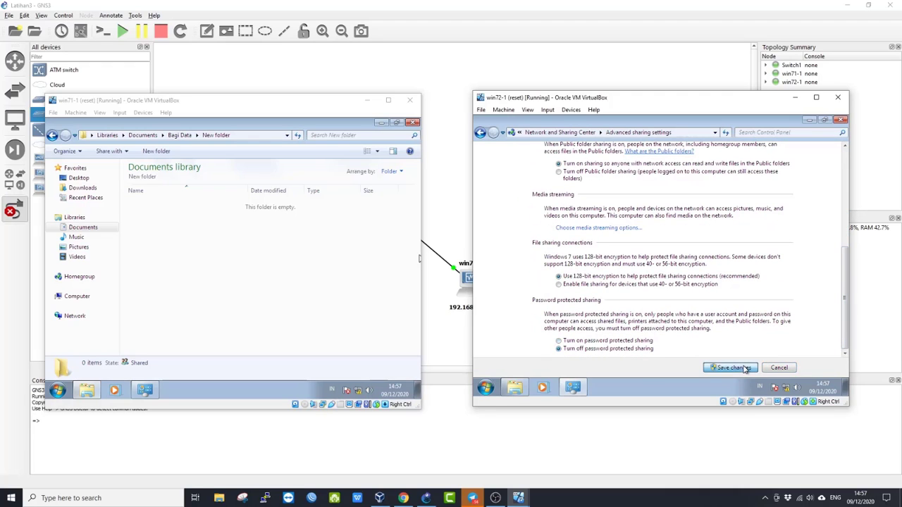
click(734, 367)
- From win71-1, connect to \\192.168.10.2 and open the shared dibagikan folder under Users, latihan, Documents
click(244, 136)
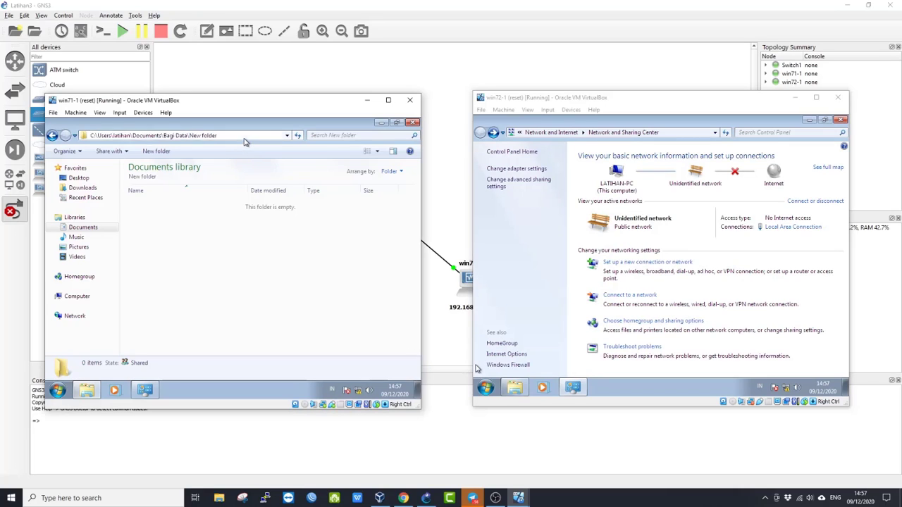
text(\\)
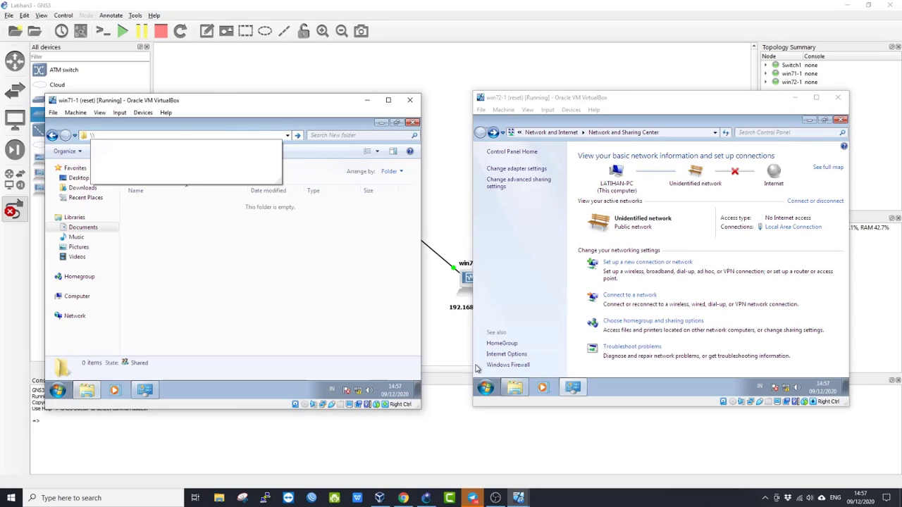
text(192.168.10.2)
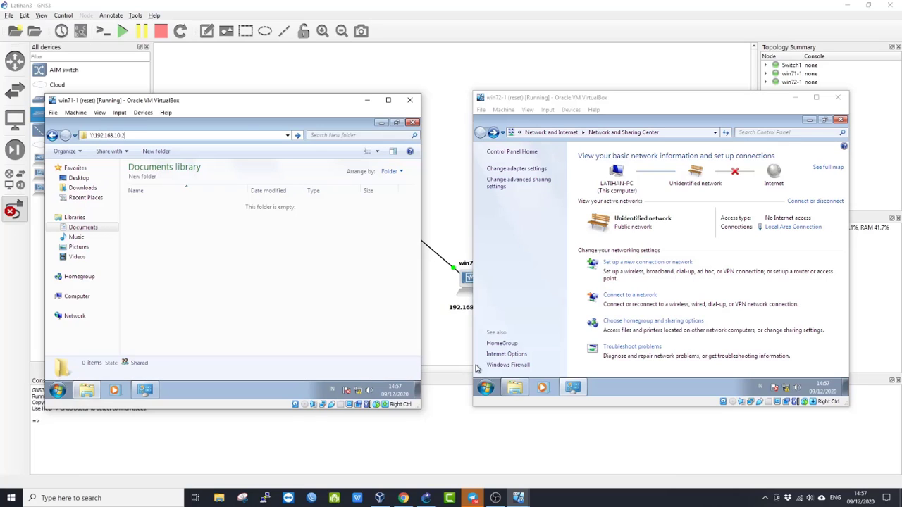
key(Return)
double_click(140, 175)
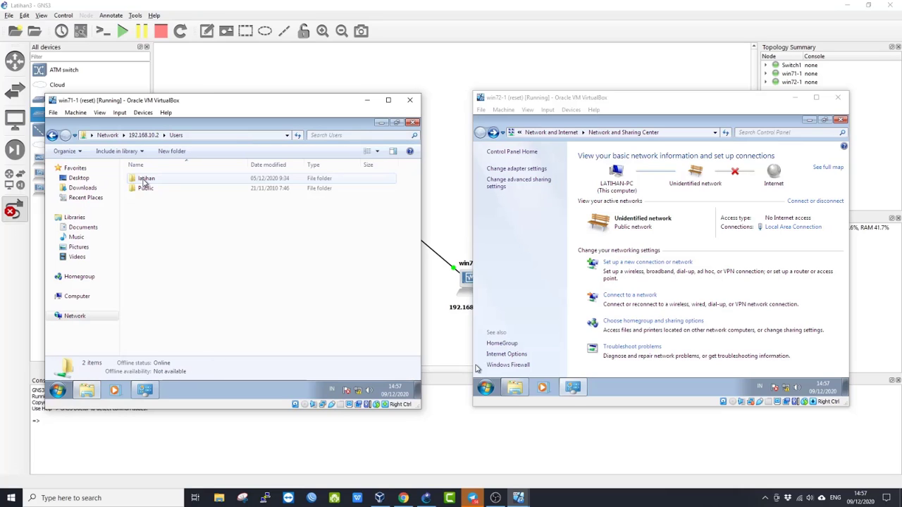
double_click(144, 179)
double_click(144, 180)
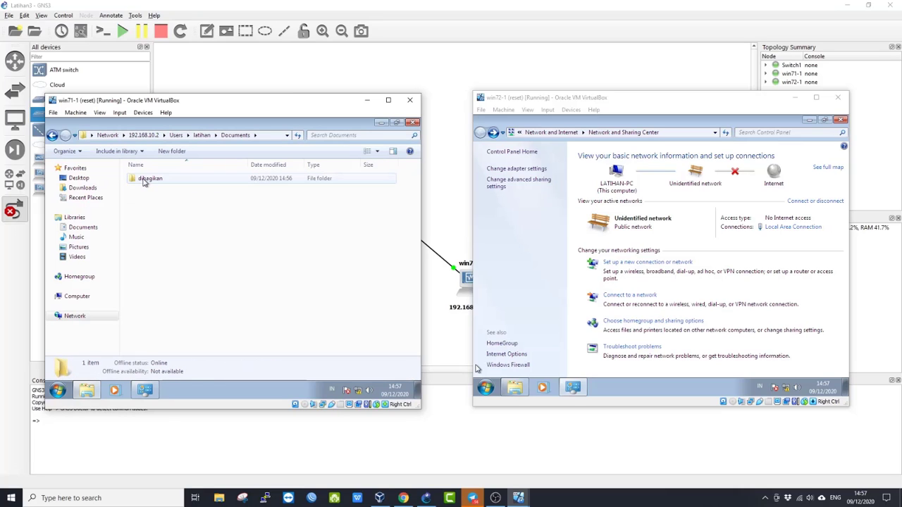
double_click(146, 180)
- Create a new folder with the default name inside the shared dibagikan folder from win71-1
right_click(178, 198)
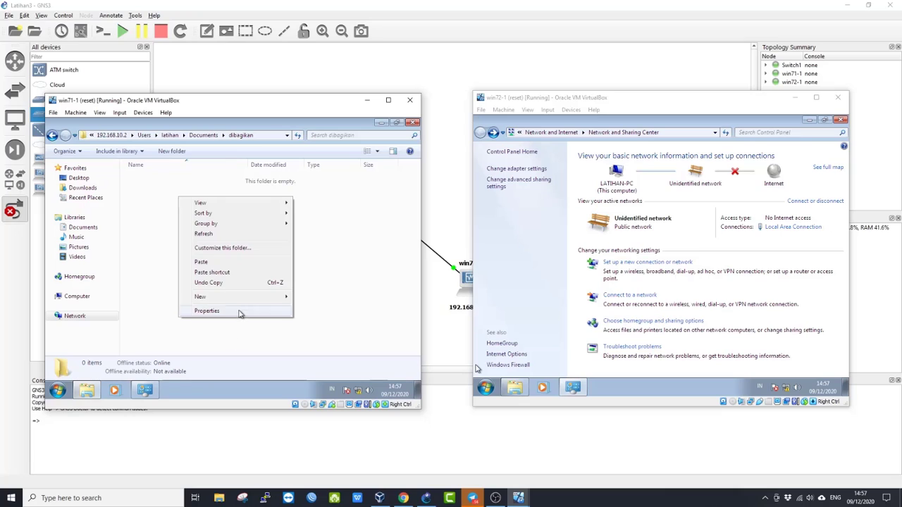
mouse_move(240, 297)
click(324, 296)
click(209, 270)
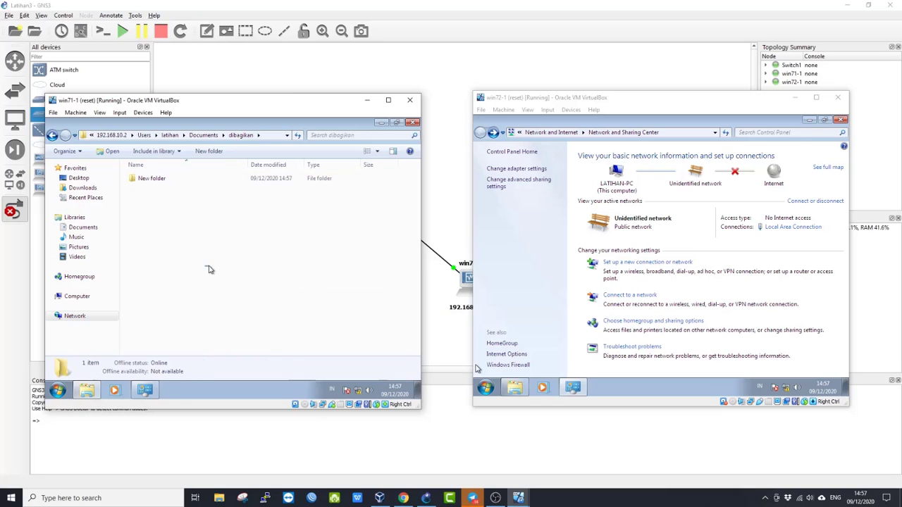
- Copy all the songs from the Sample Music folder in the Music library of win71-1
click(79, 226)
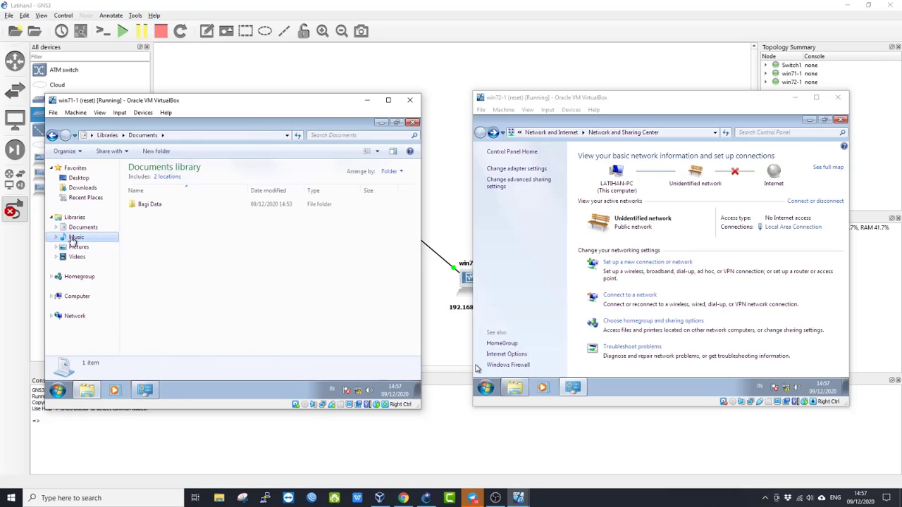
click(74, 238)
double_click(148, 204)
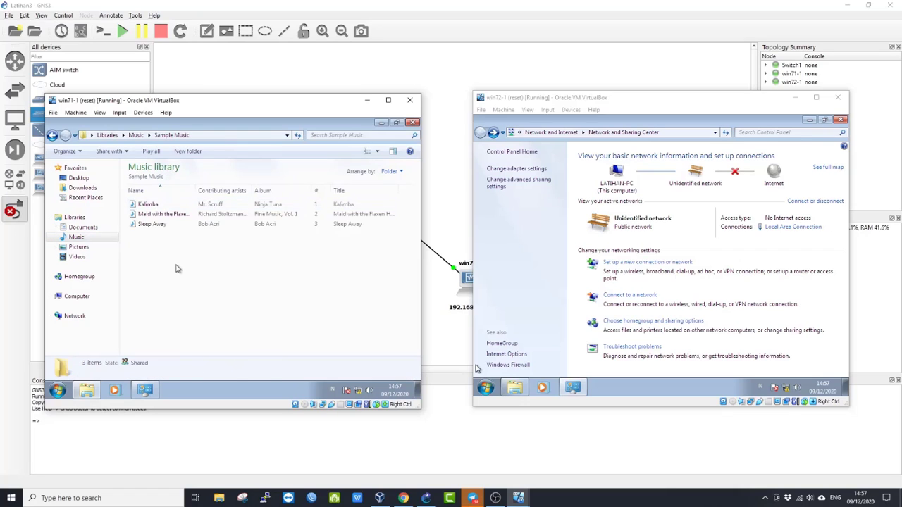
key(ctrl+a)
- Return to the shared dibagikan folder on 192.168.10.2 and paste the copied songs into its New folder
click(53, 135)
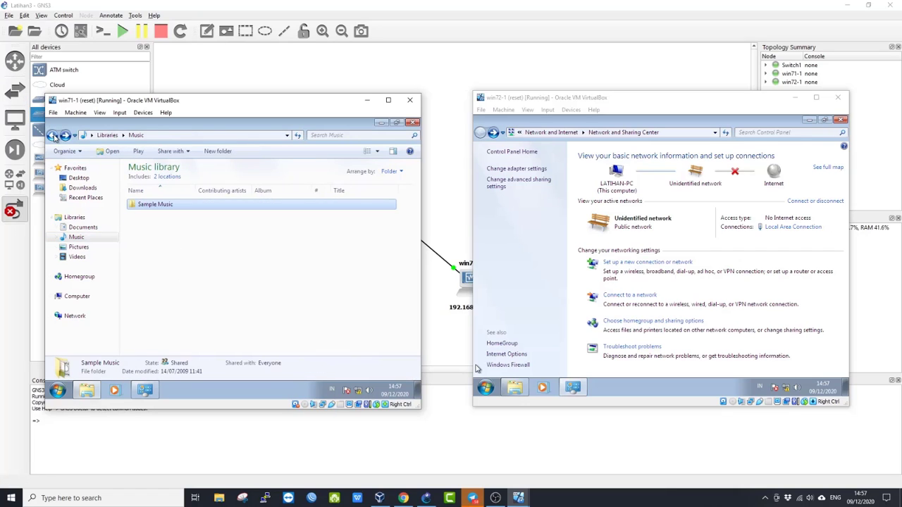
click(53, 135)
double_click(151, 203)
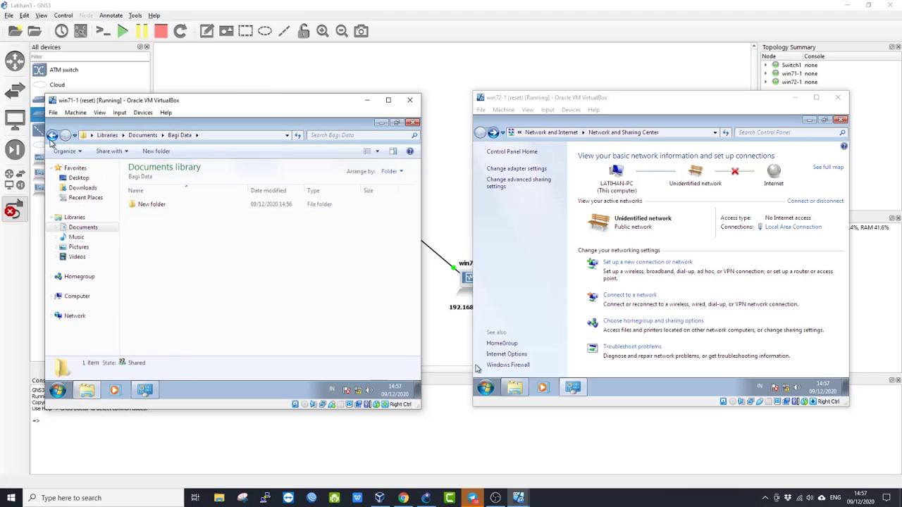
click(53, 136)
click(65, 136)
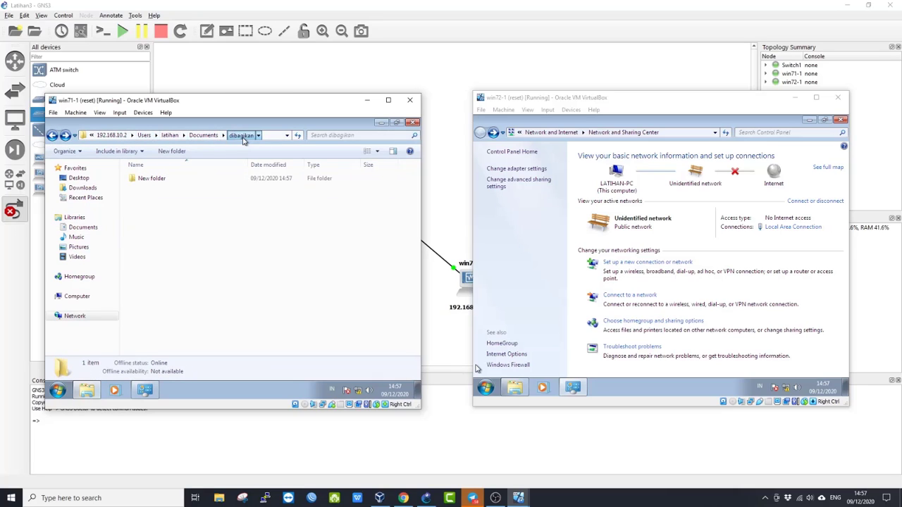
double_click(166, 179)
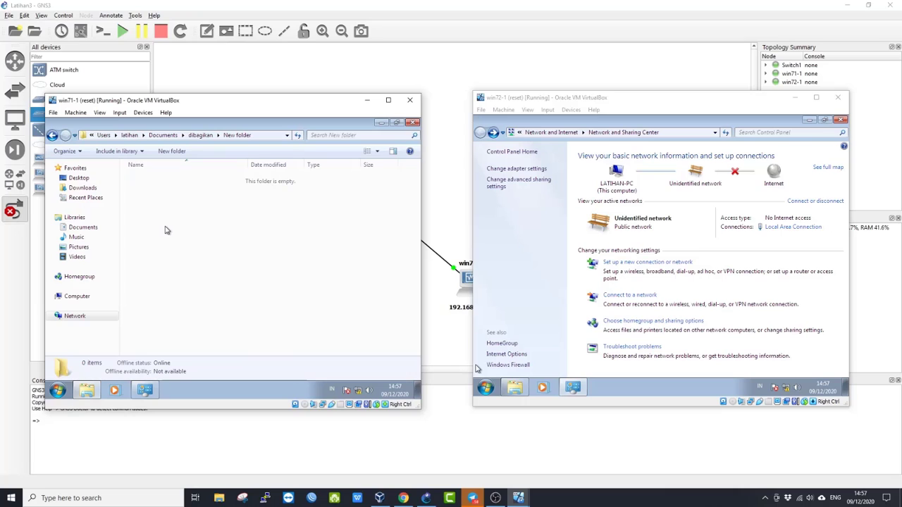
key(ctrl+v)
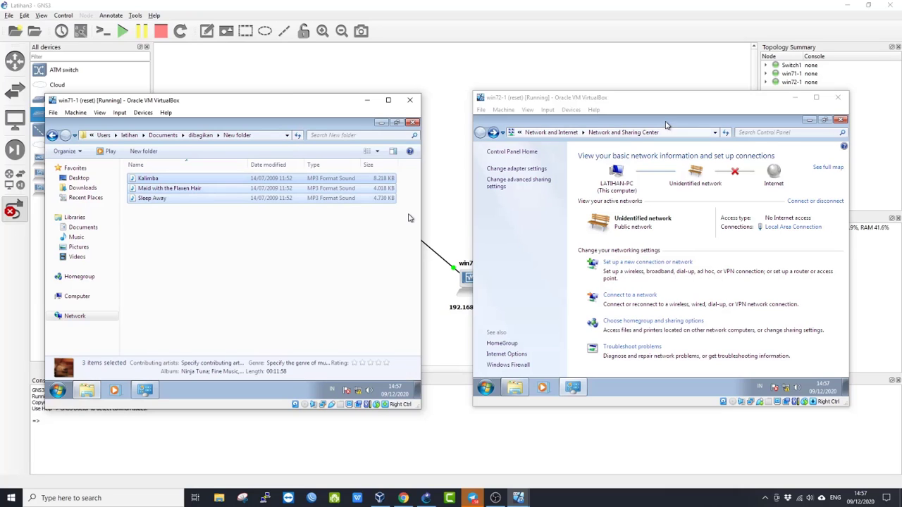
- On win72-1, open New folder inside dibagikan in the Documents library to check for the copied songs
click(486, 132)
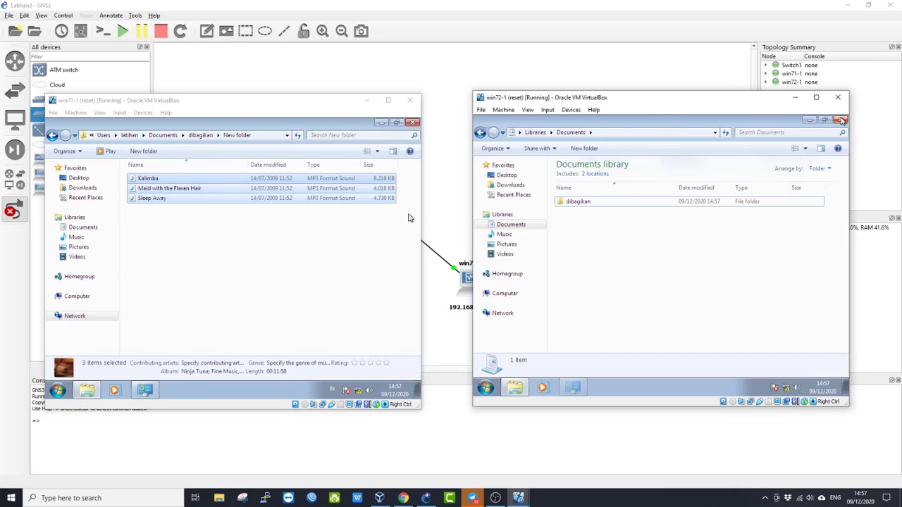
double_click(589, 203)
double_click(586, 202)
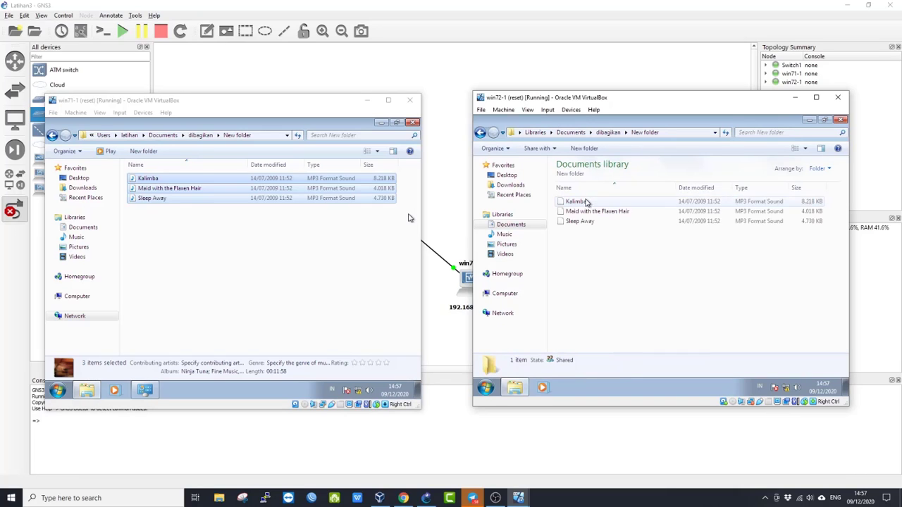